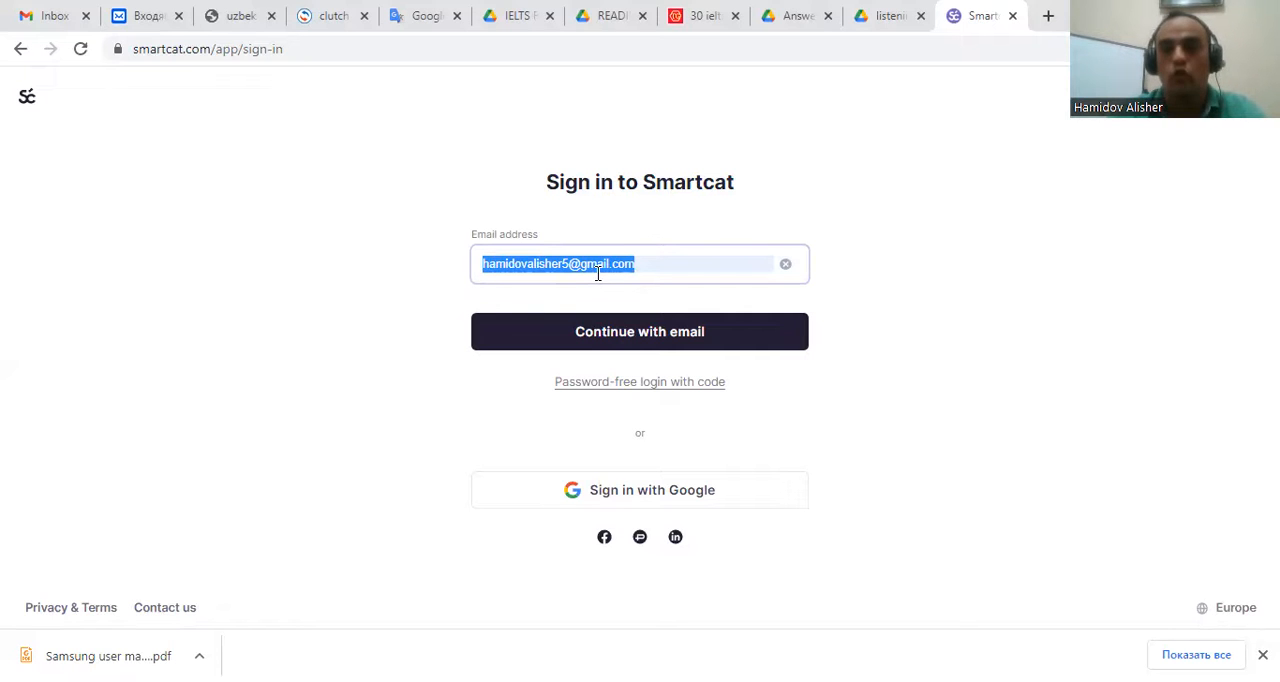
Sign in to Smartcat with the account email and password.
left_click(627, 340)
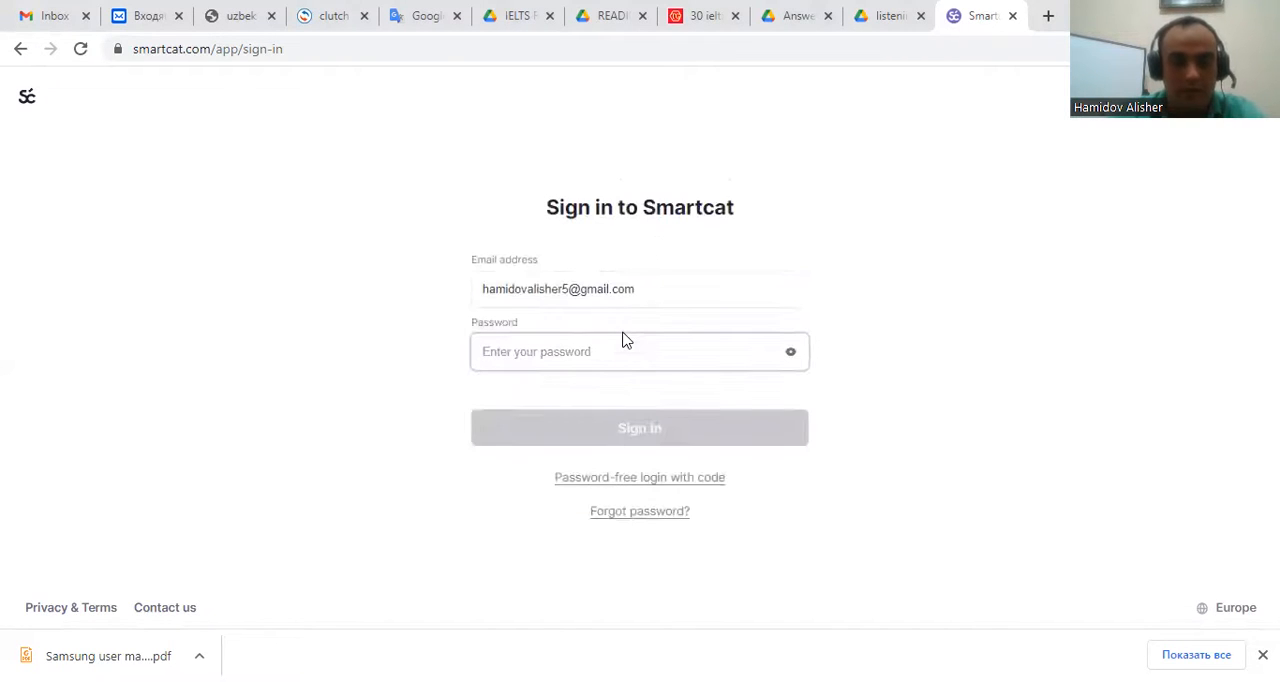
type("•••••")
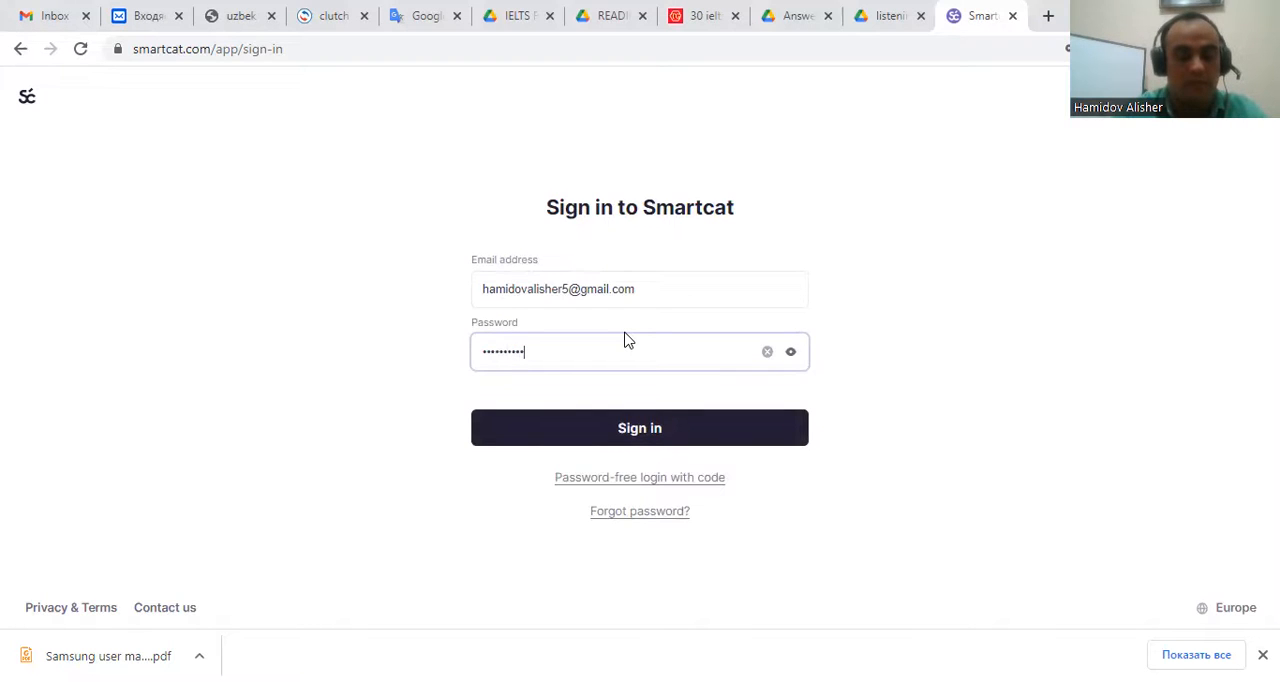
left_click(645, 428)
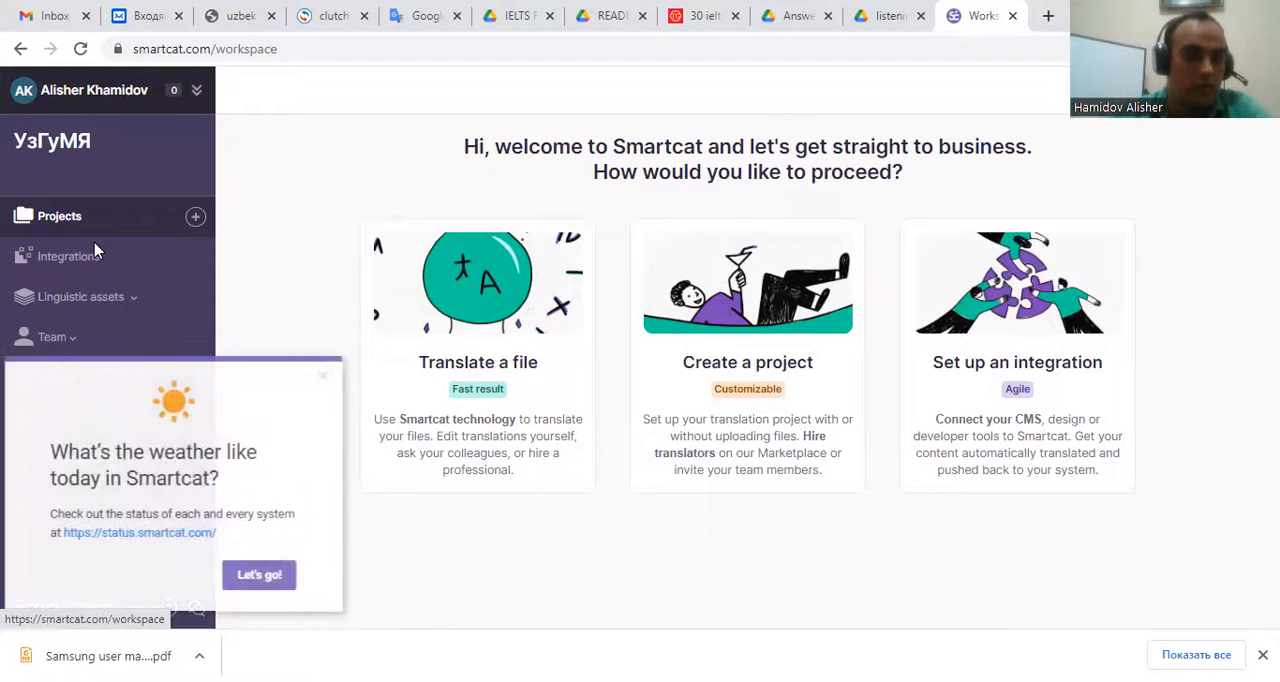
Switch to the personal workspace project list, briefly viewing the Smartcat system status page.
left_click(85, 95)
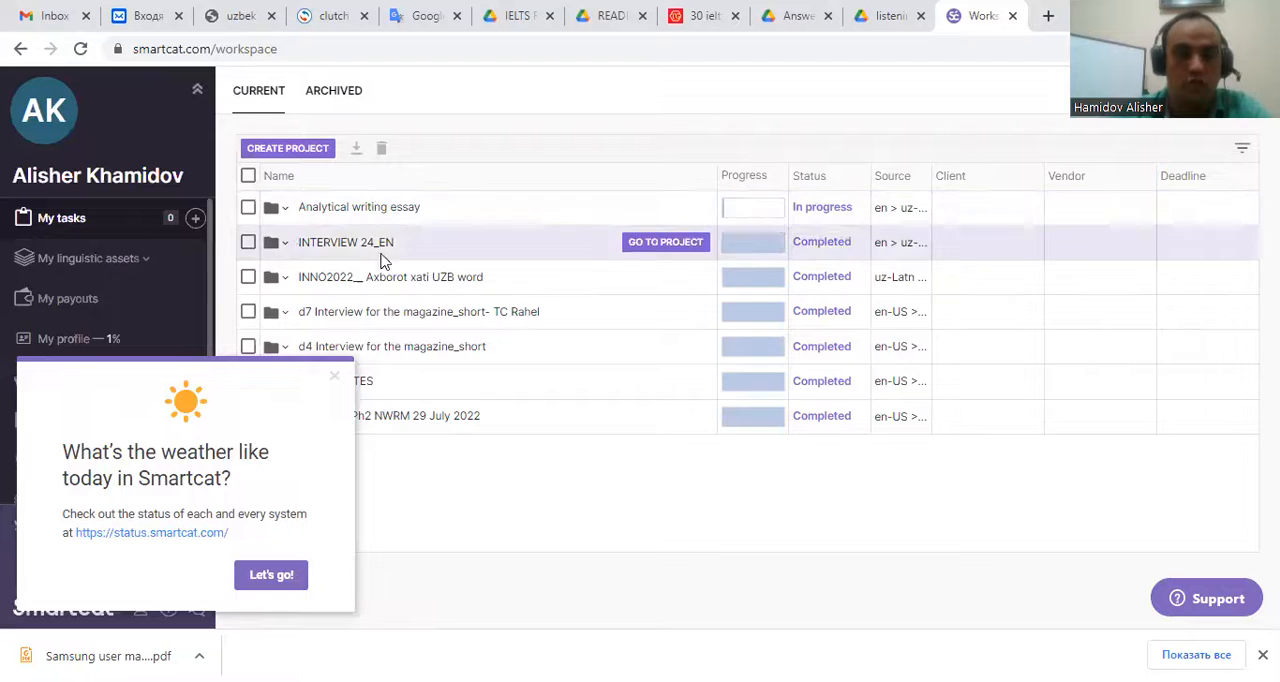
left_click(271, 576)
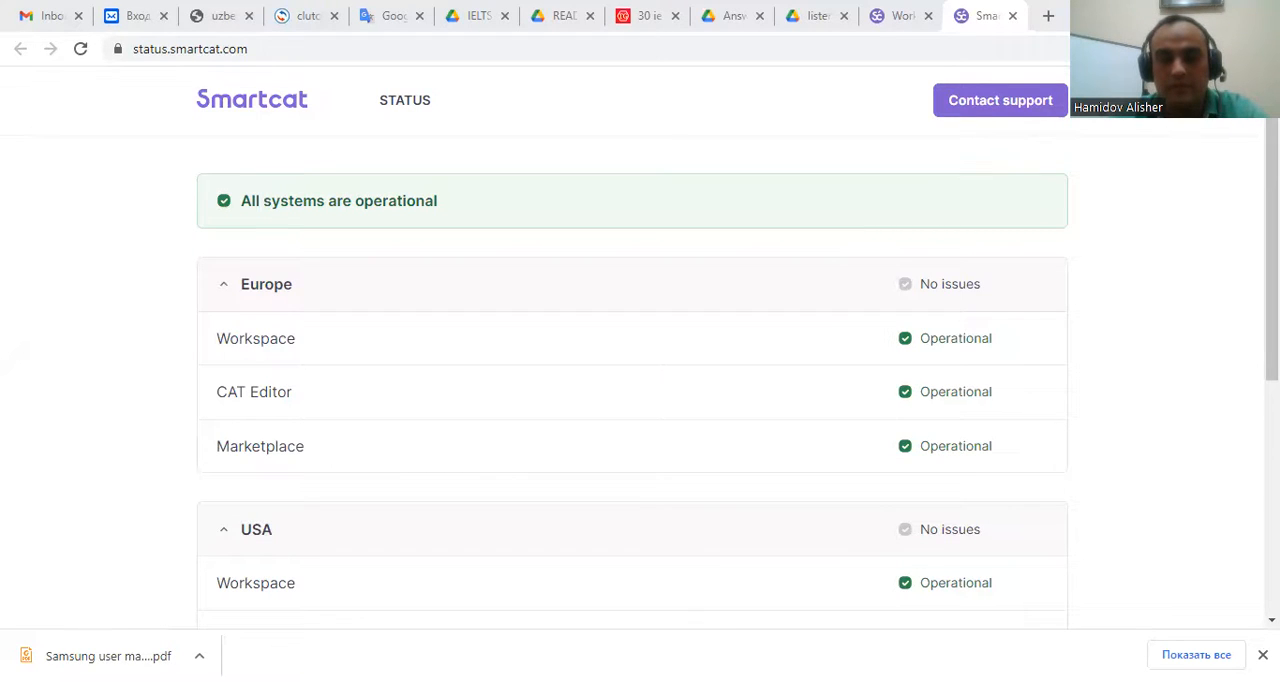
left_click(895, 18)
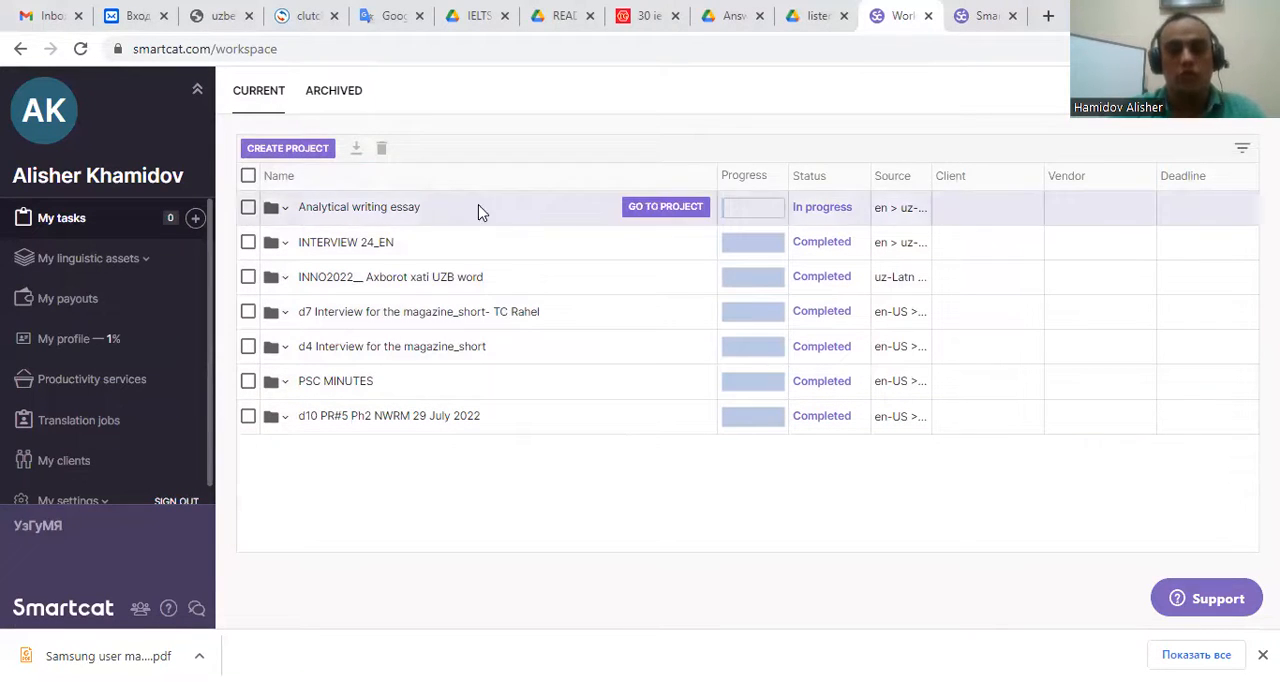
Create a new project by uploading the SAMSUNG user manual document and continue to the settings.
left_click(290, 150)
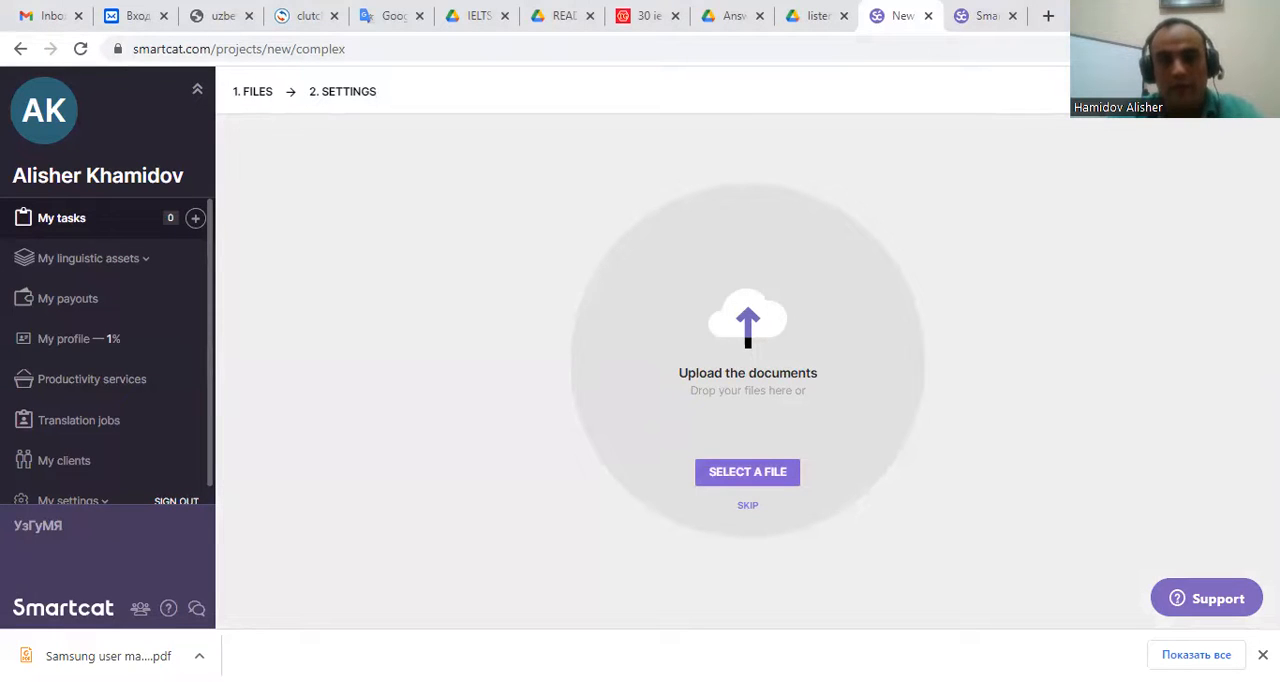
left_click(1216, 13)
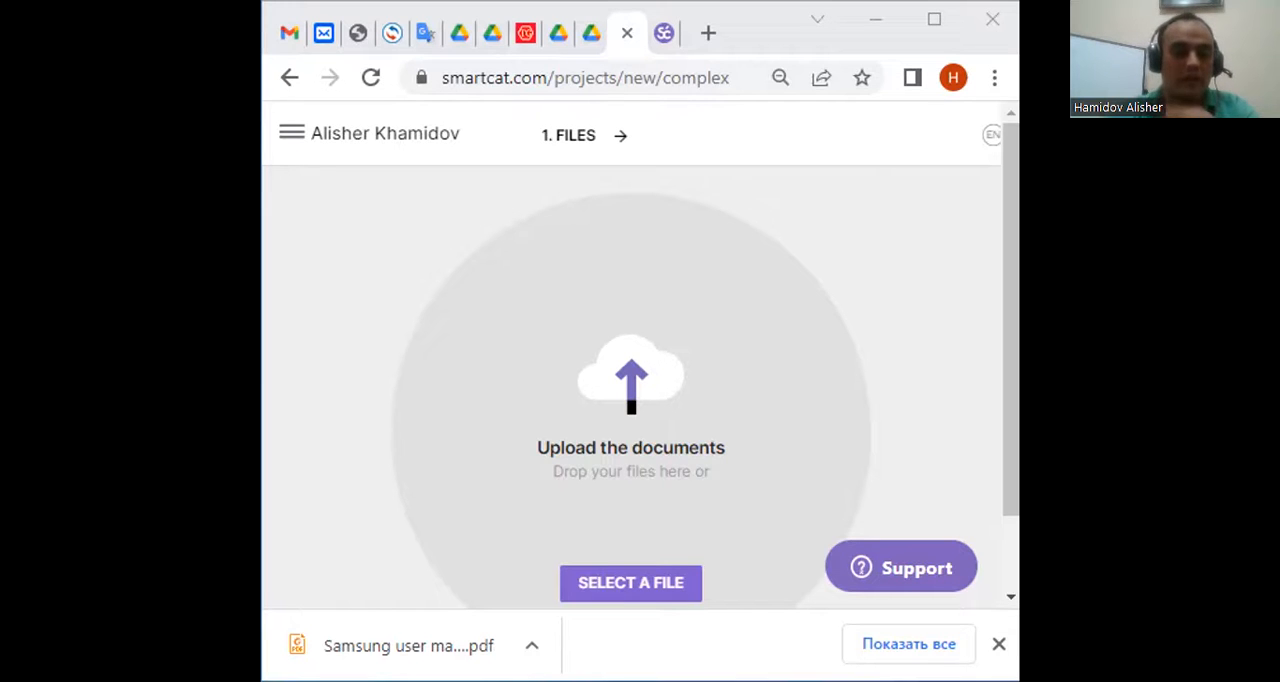
left_click_drag(490, 383, 687, 369)
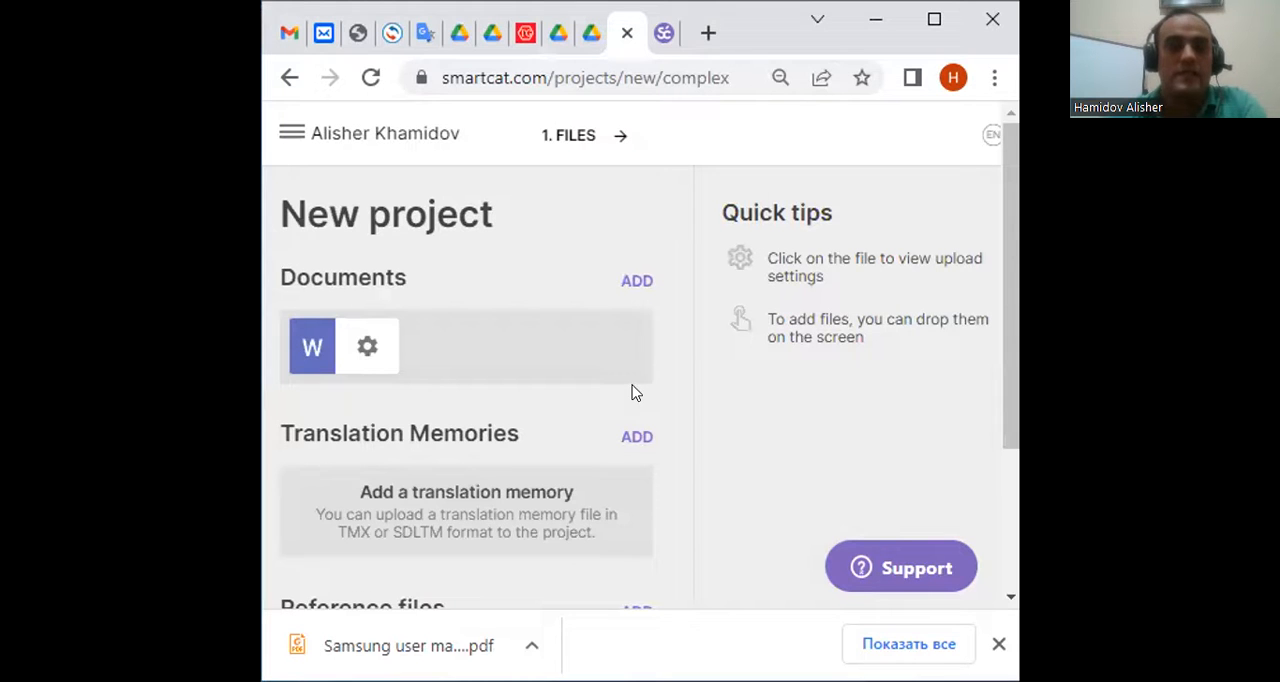
double_click(770, 32)
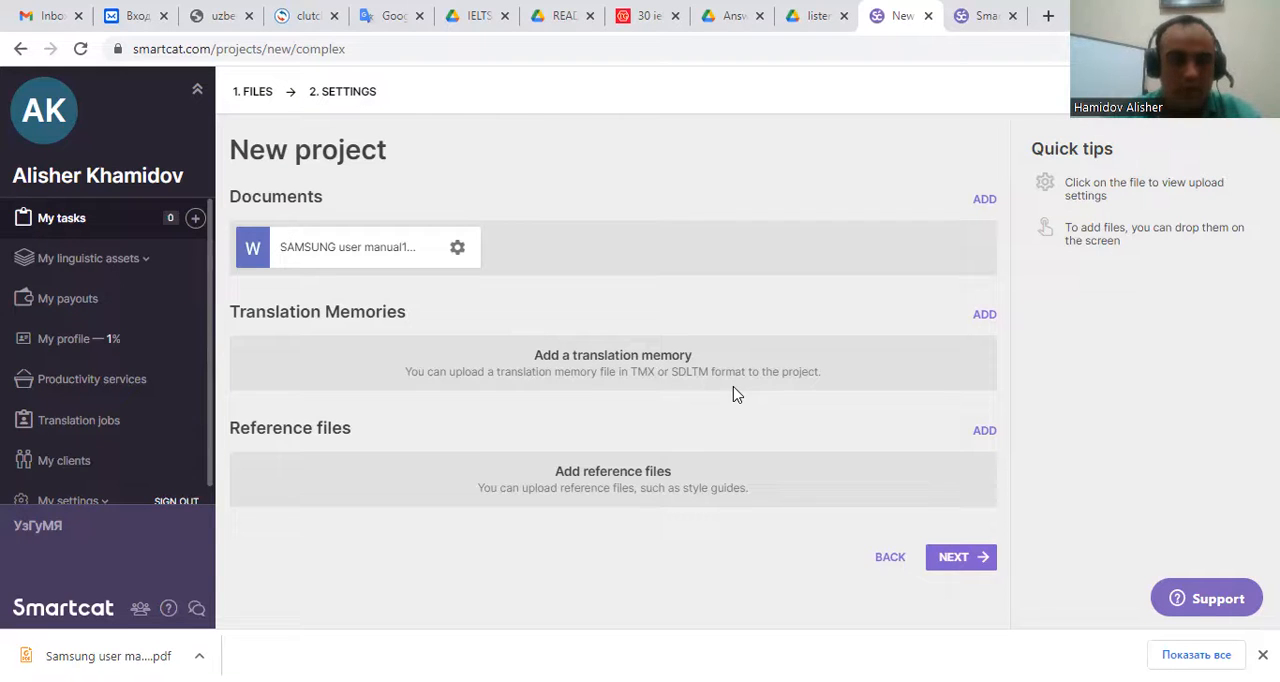
left_click(957, 566)
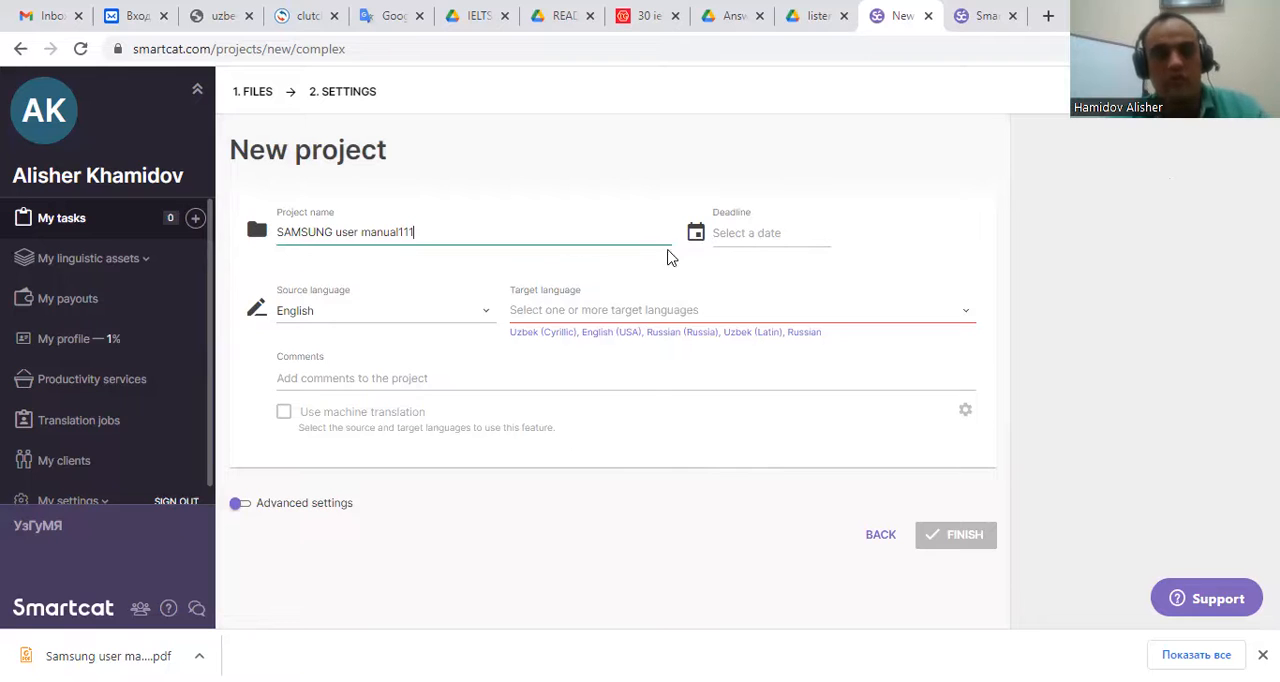
Keep English as the source language and set the target language to Uzbek (Cyrillic).
left_click(487, 317)
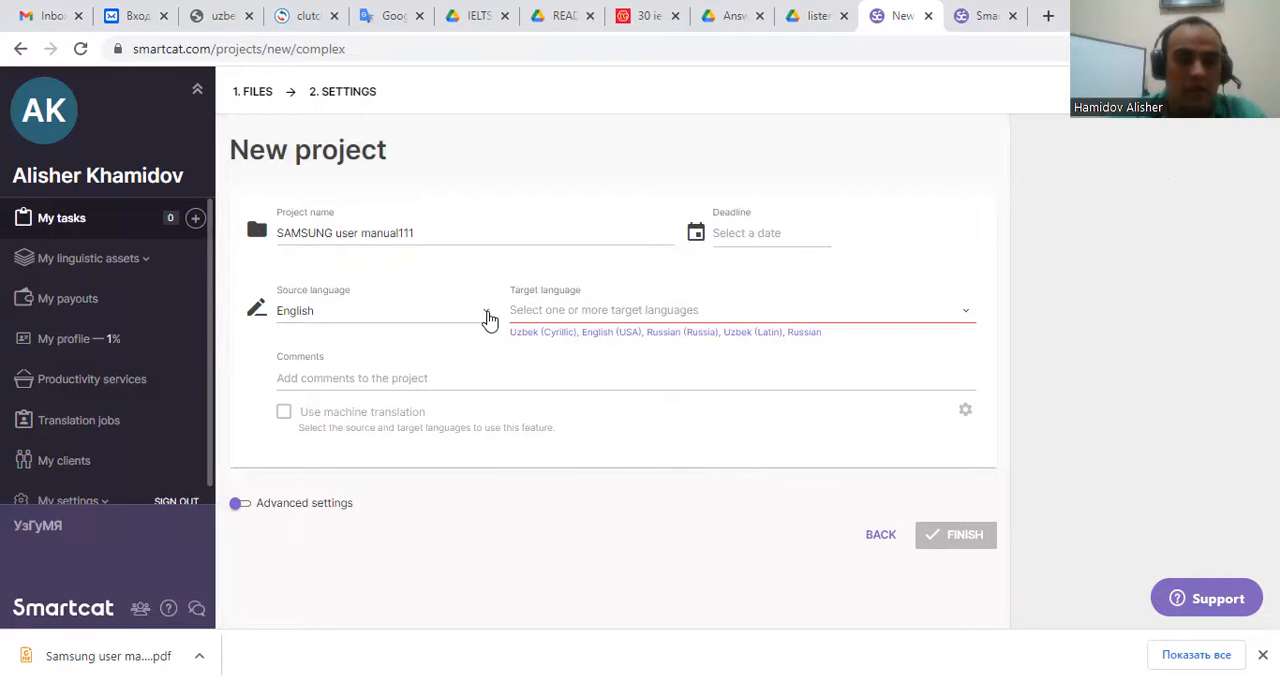
scroll(425, 440, "down", 5)
scroll(418, 440, "down", 10)
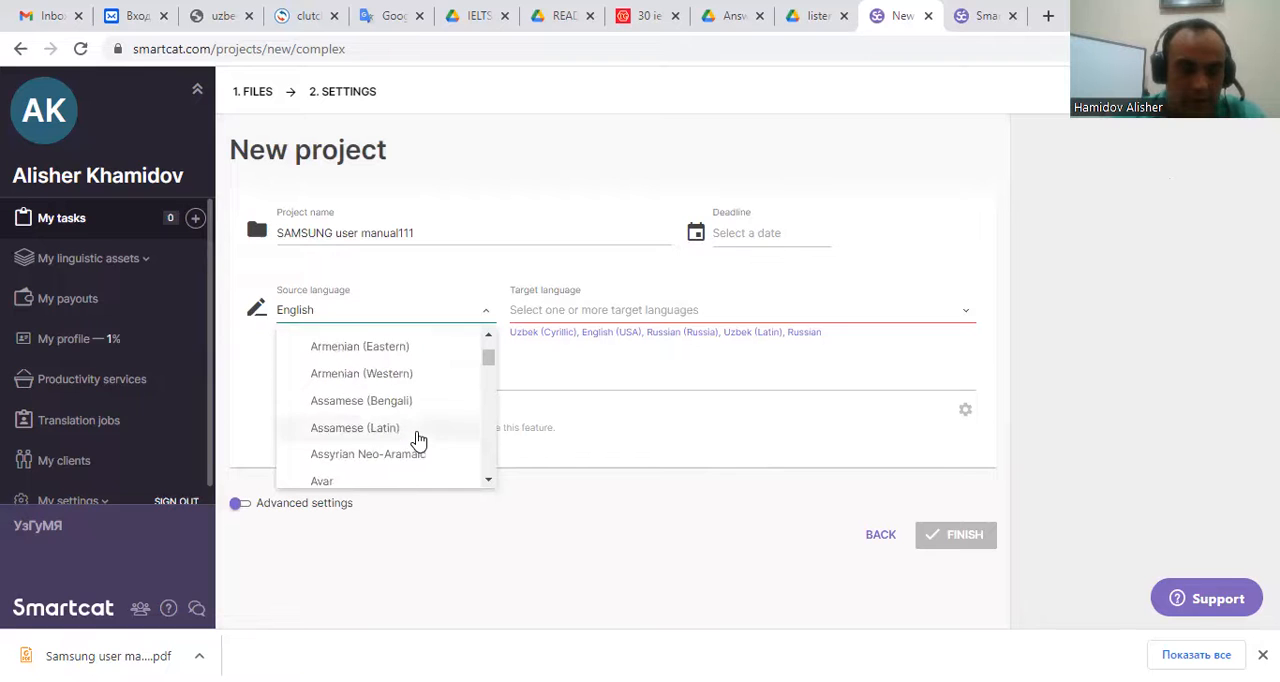
scroll(413, 443, "down", 10)
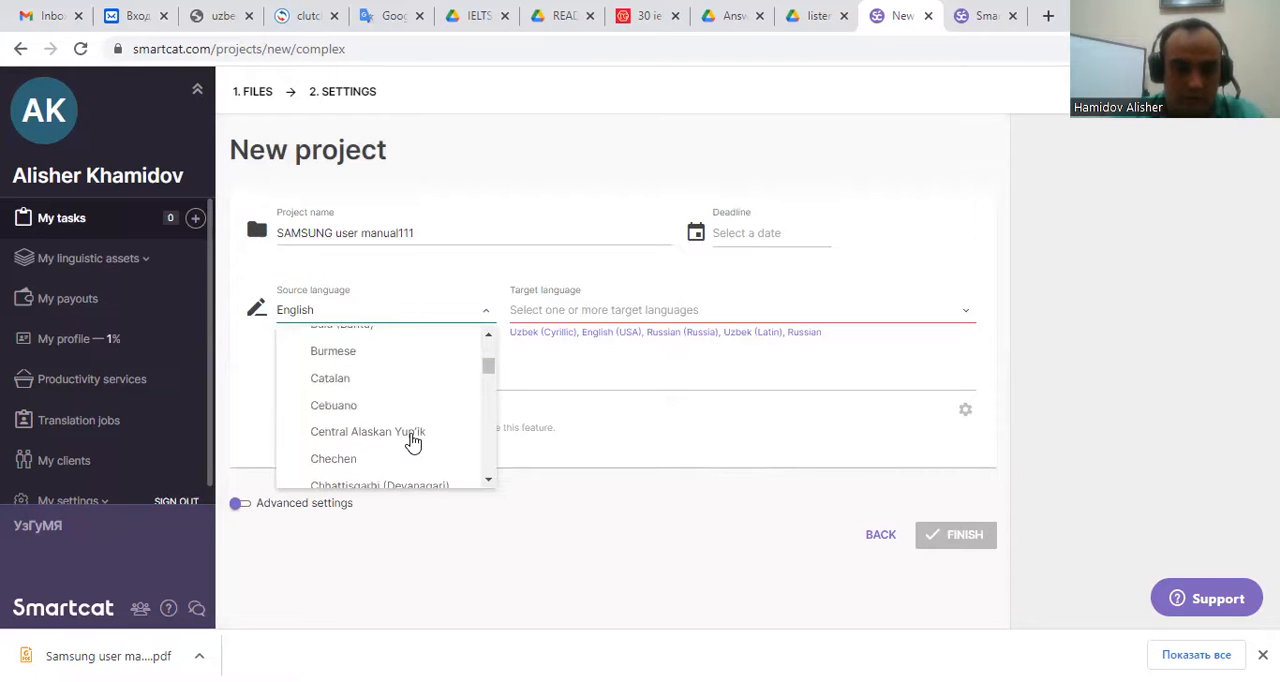
scroll(413, 443, "down", 4)
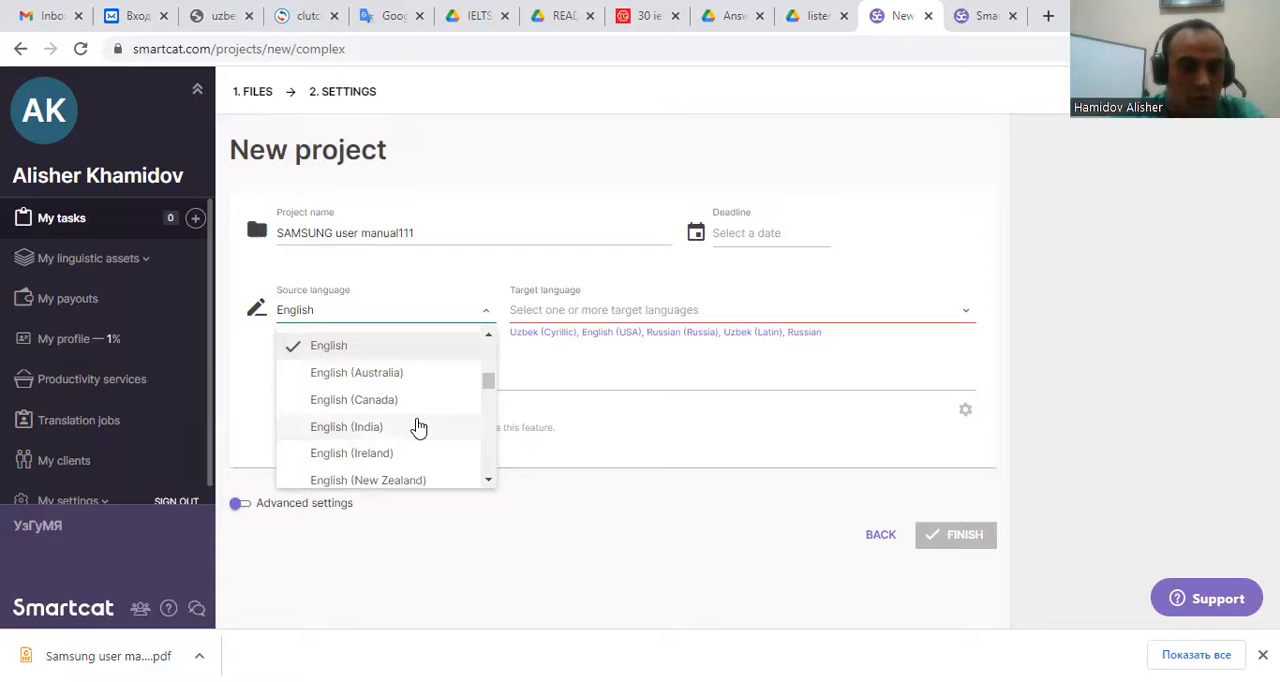
left_click(391, 352)
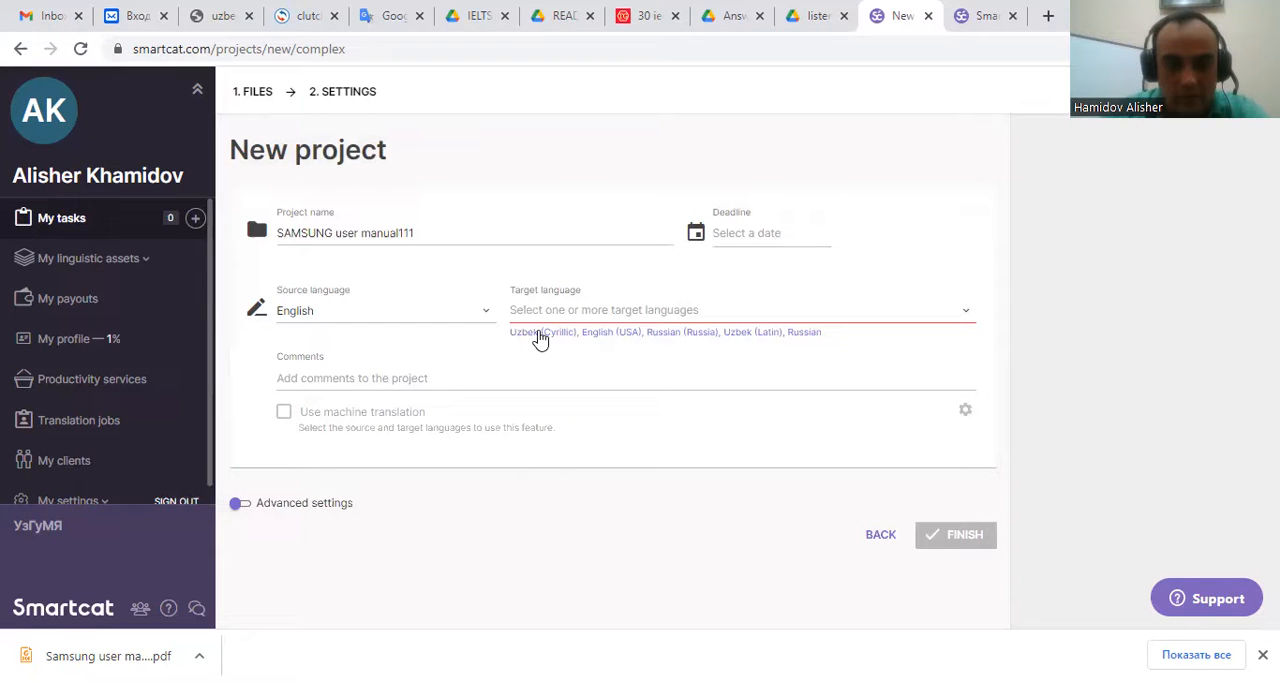
left_click(540, 335)
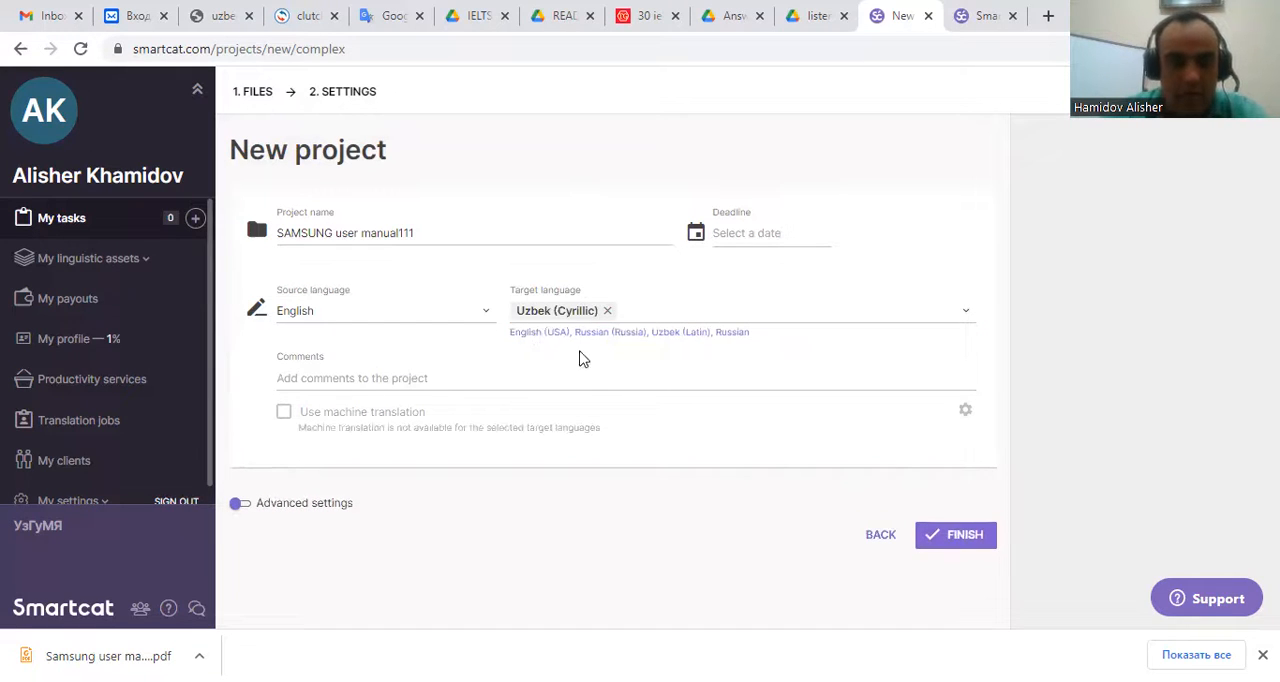
left_click(962, 318)
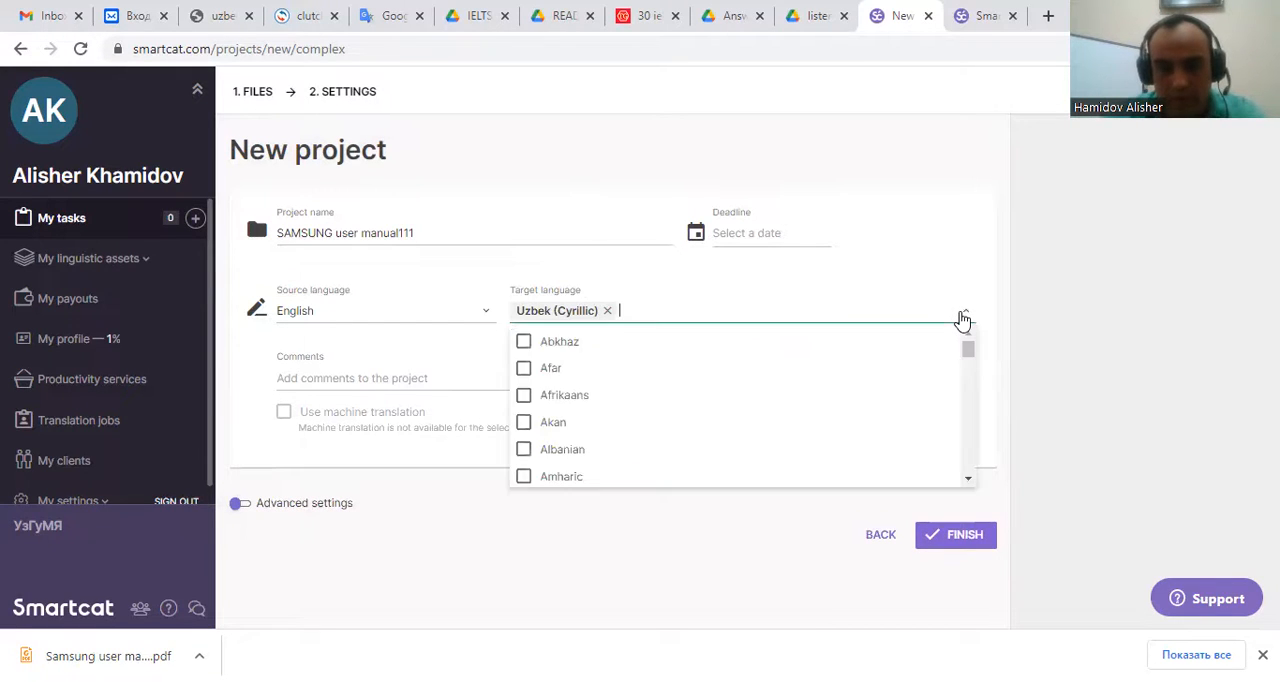
left_click(903, 272)
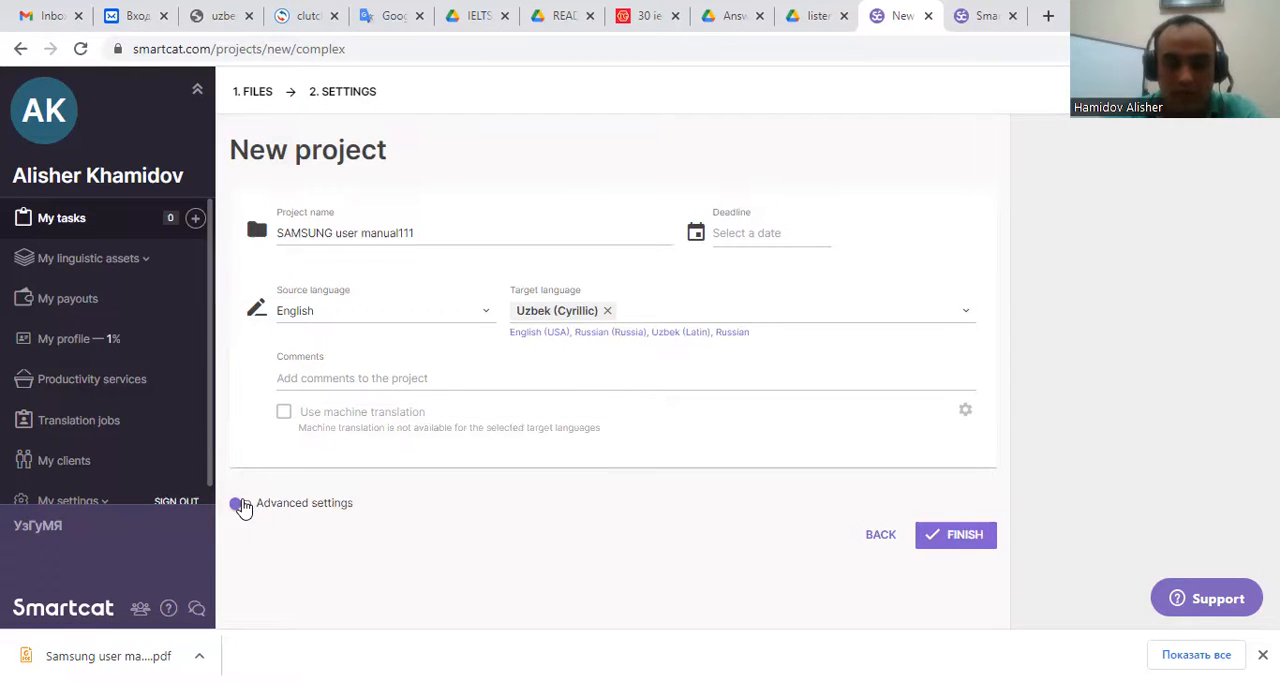
Enable advanced settings and browse the existing translation memories without adding one.
left_click(241, 505)
scroll(806, 421, "down", 1)
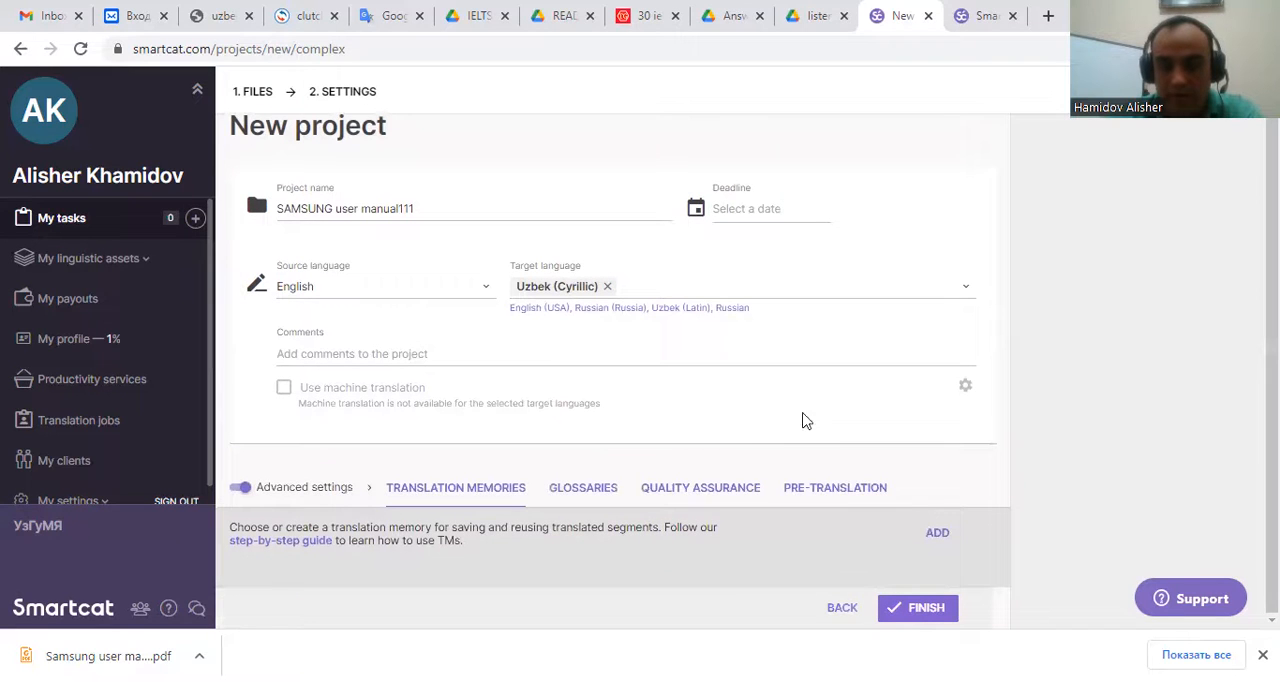
left_click(936, 537)
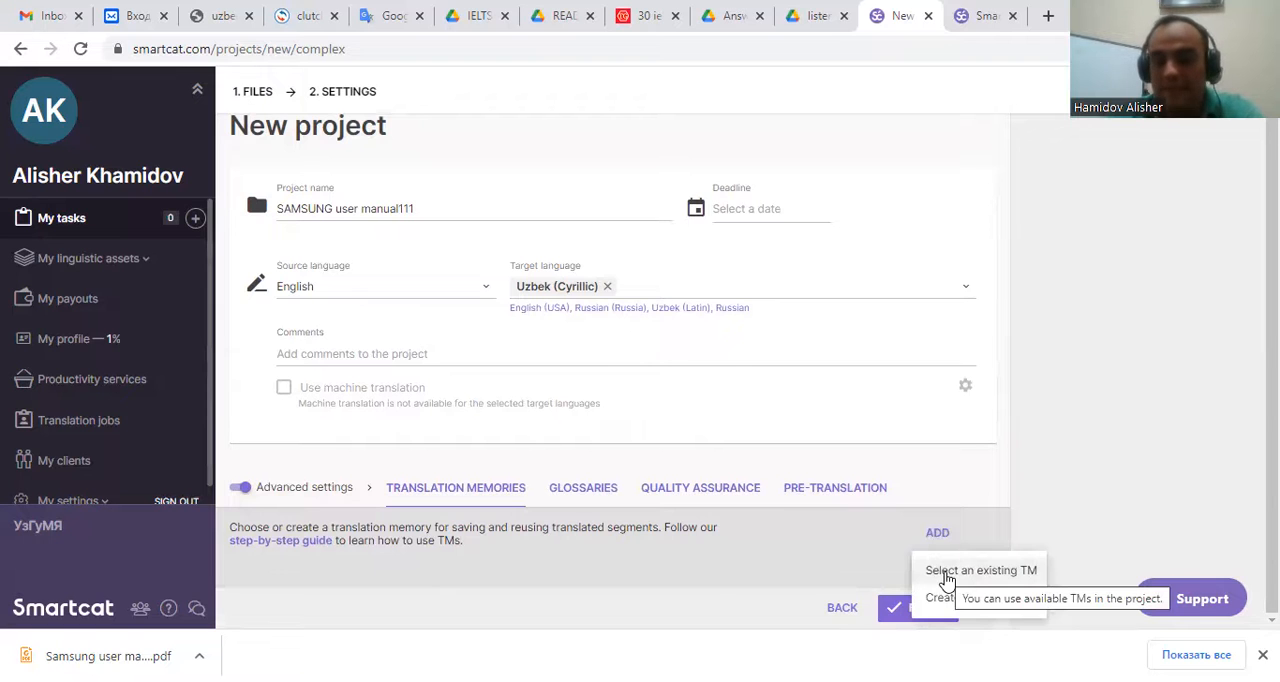
left_click(946, 572)
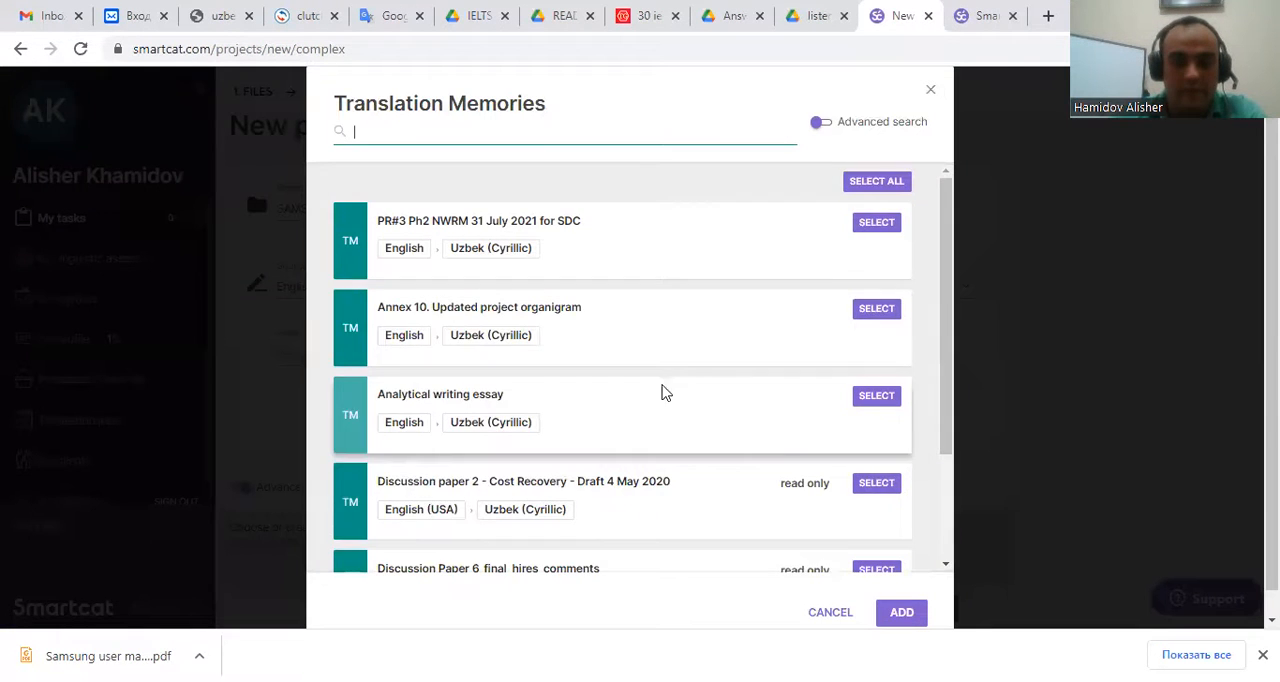
scroll(640, 300, "down", 3)
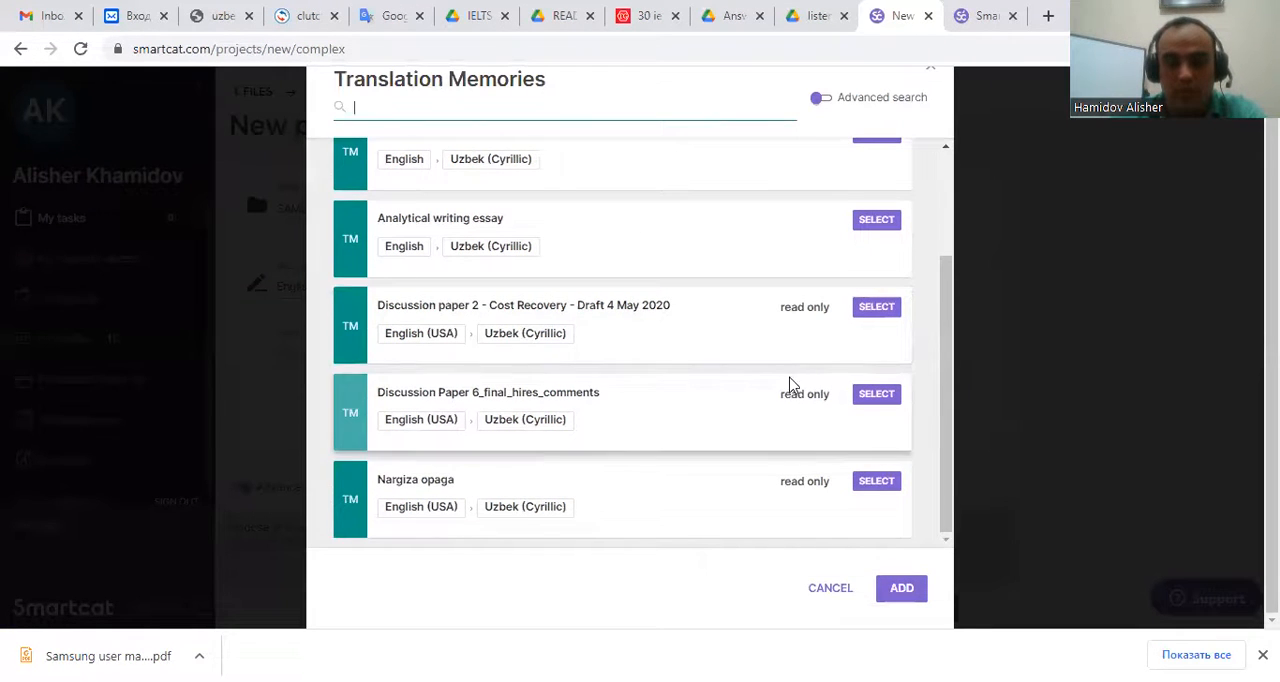
scroll(640, 340, "up", 3)
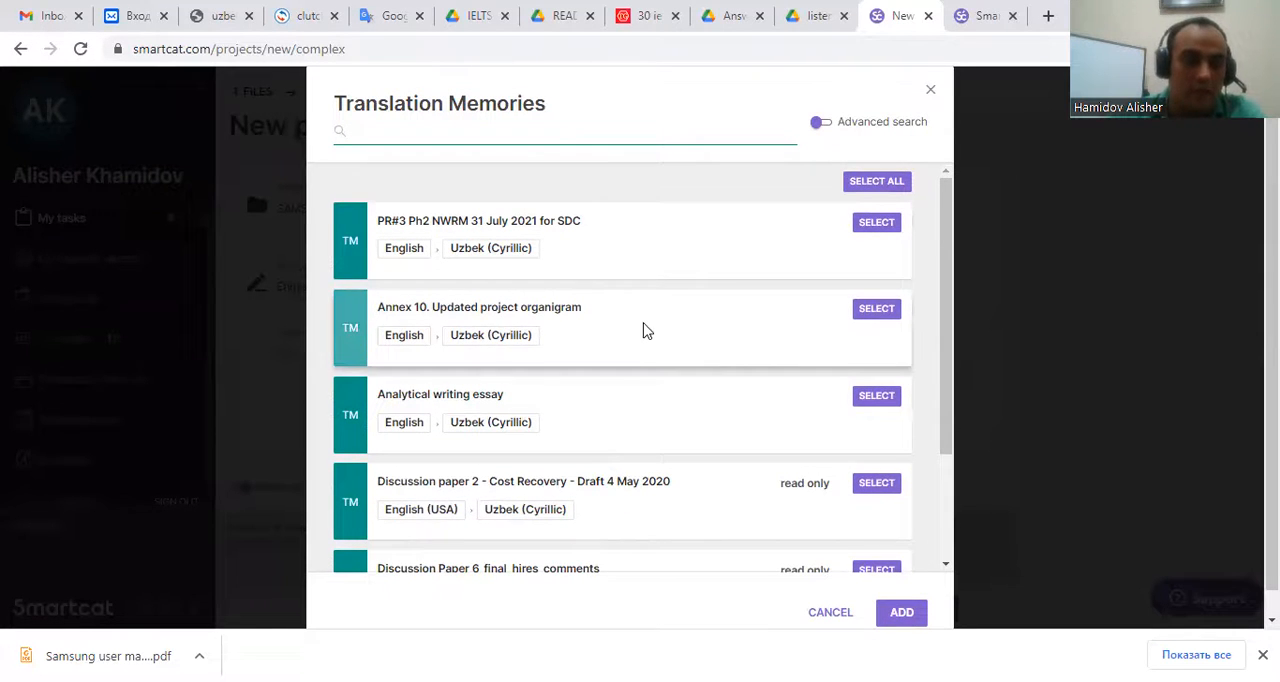
scroll(617, 370, "down", 1)
scroll(614, 369, "up", 1)
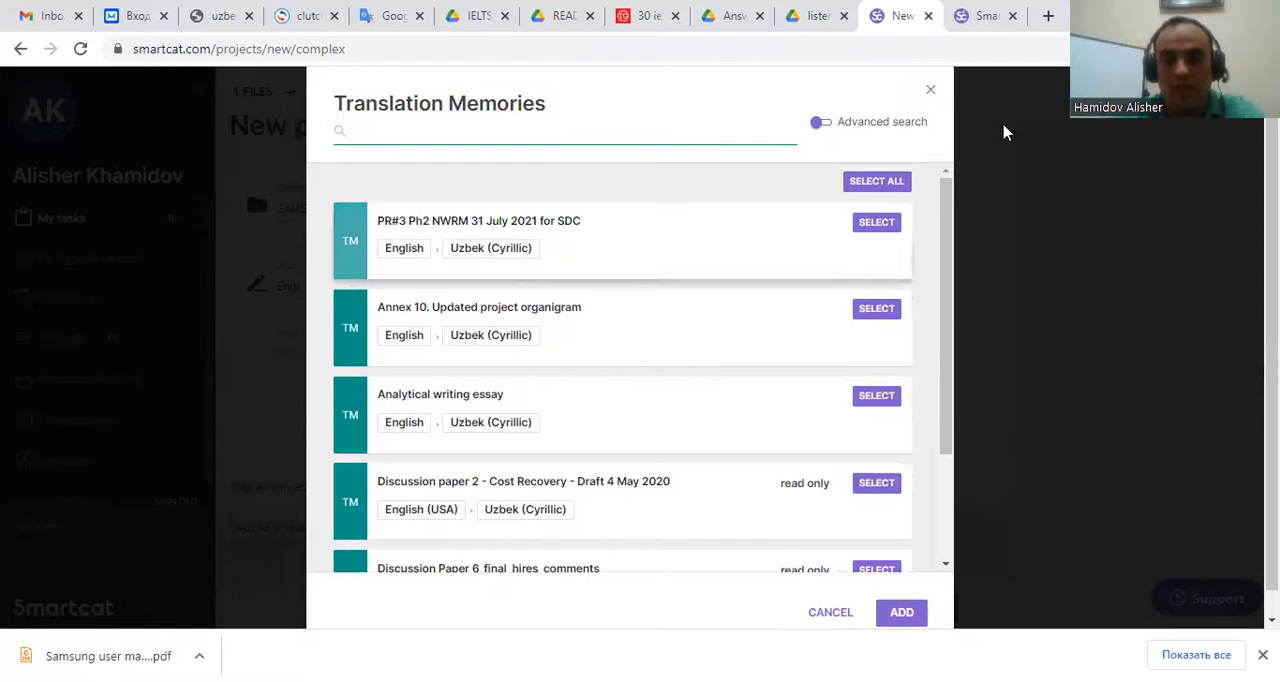
left_click(931, 90)
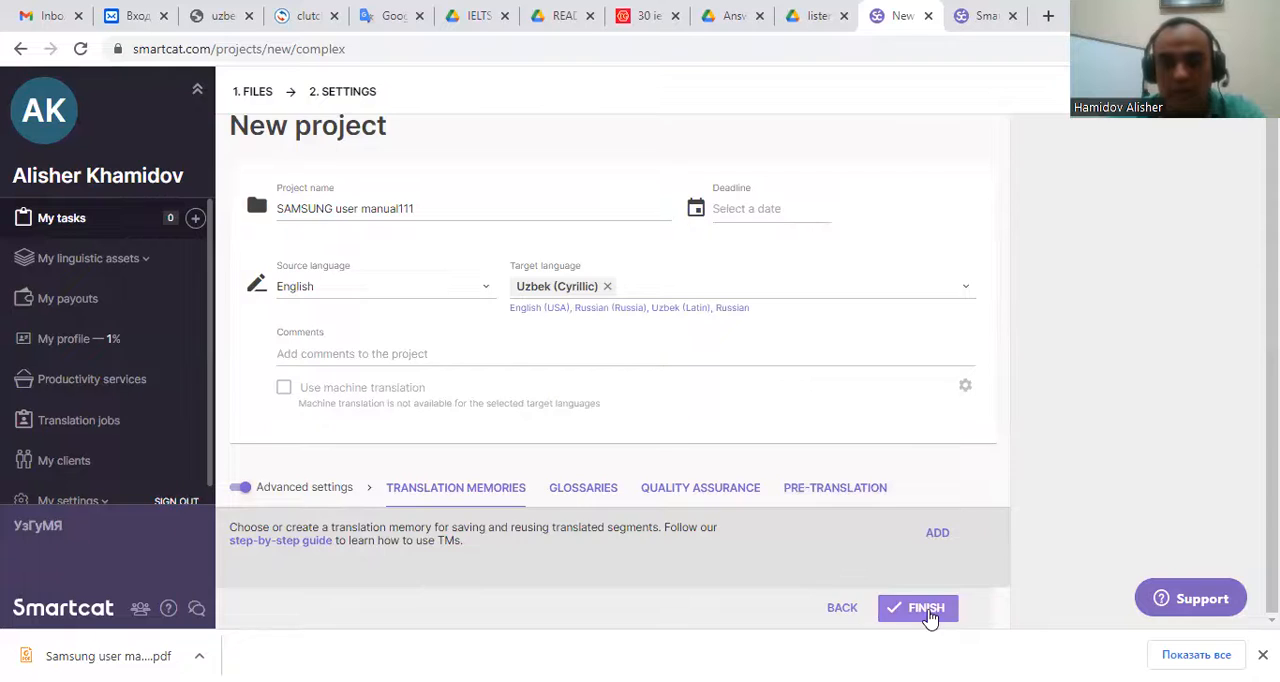
Finish creating the project and open the SAMSUNG user manual111 document in the editor.
left_click(926, 609)
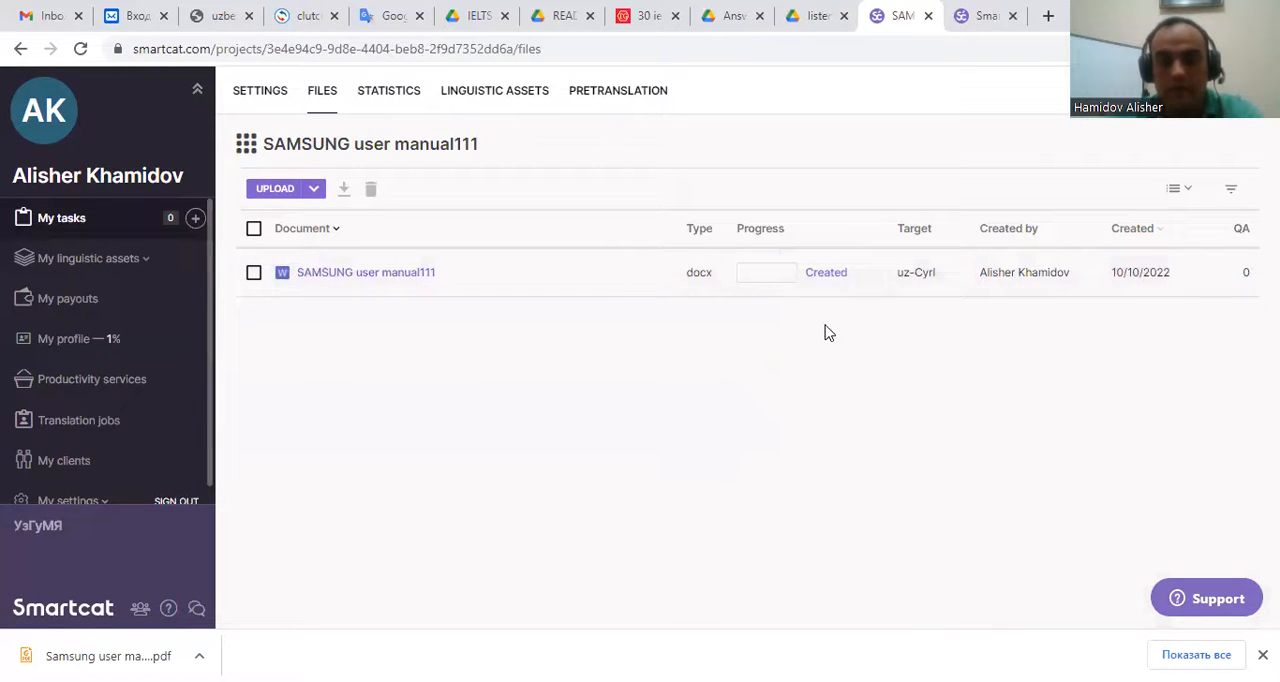
left_click(389, 275)
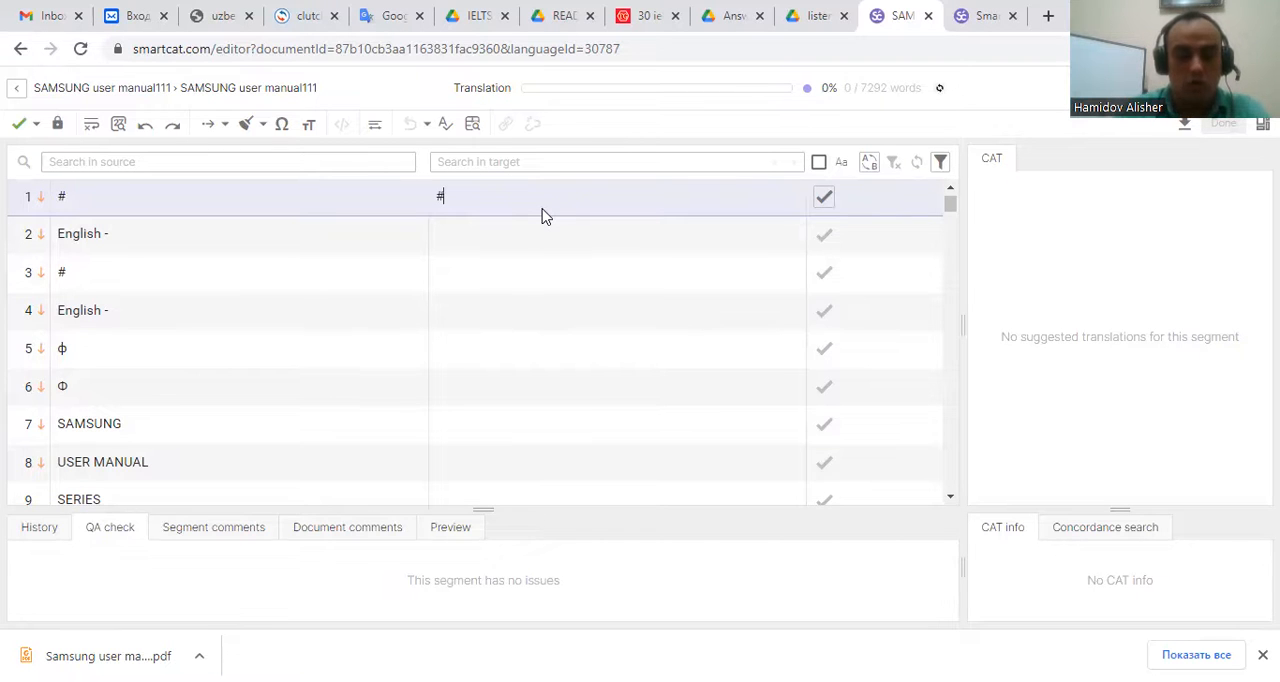
Confirm segment 1's '#' translation and inspect the translation memory match for segment 3.
key("ctrl+Return")
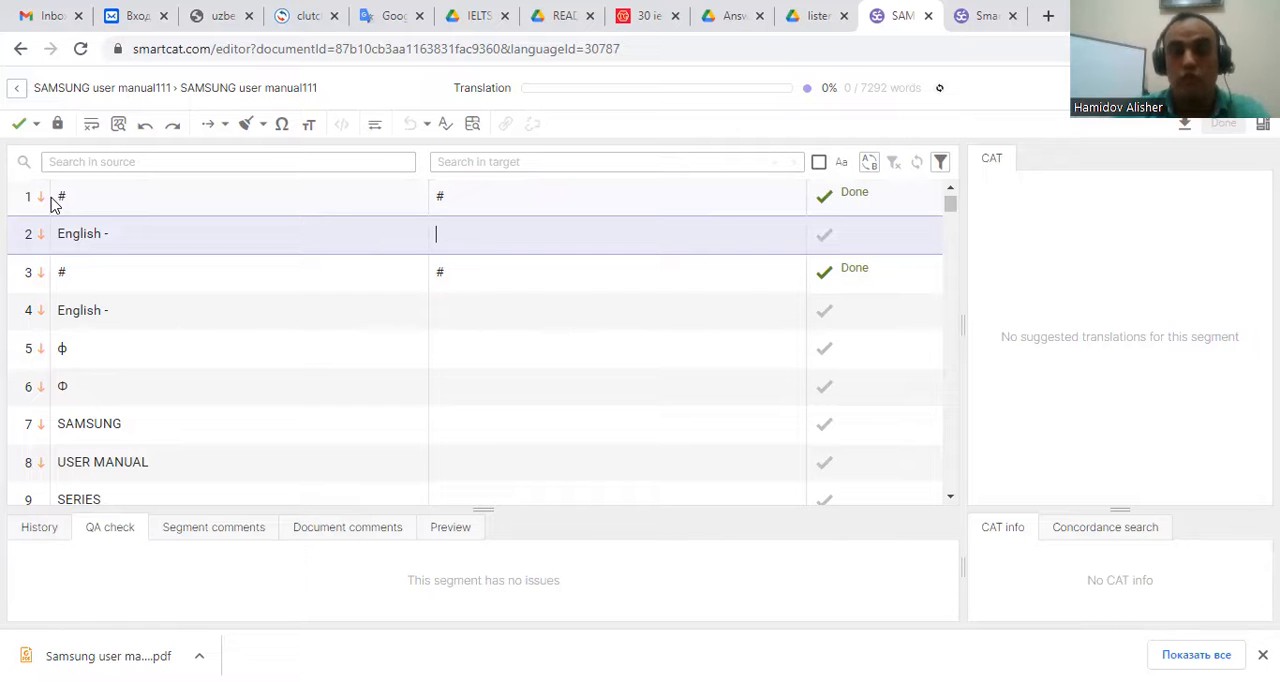
left_click(457, 199)
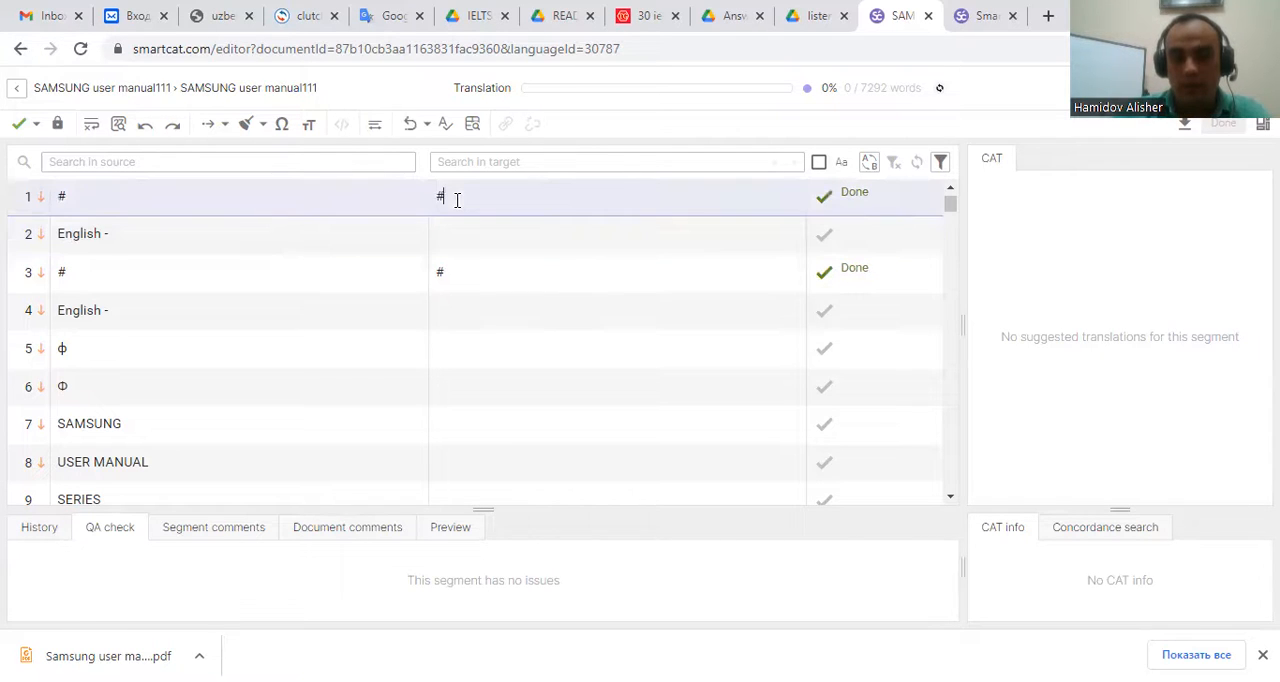
left_click(457, 271)
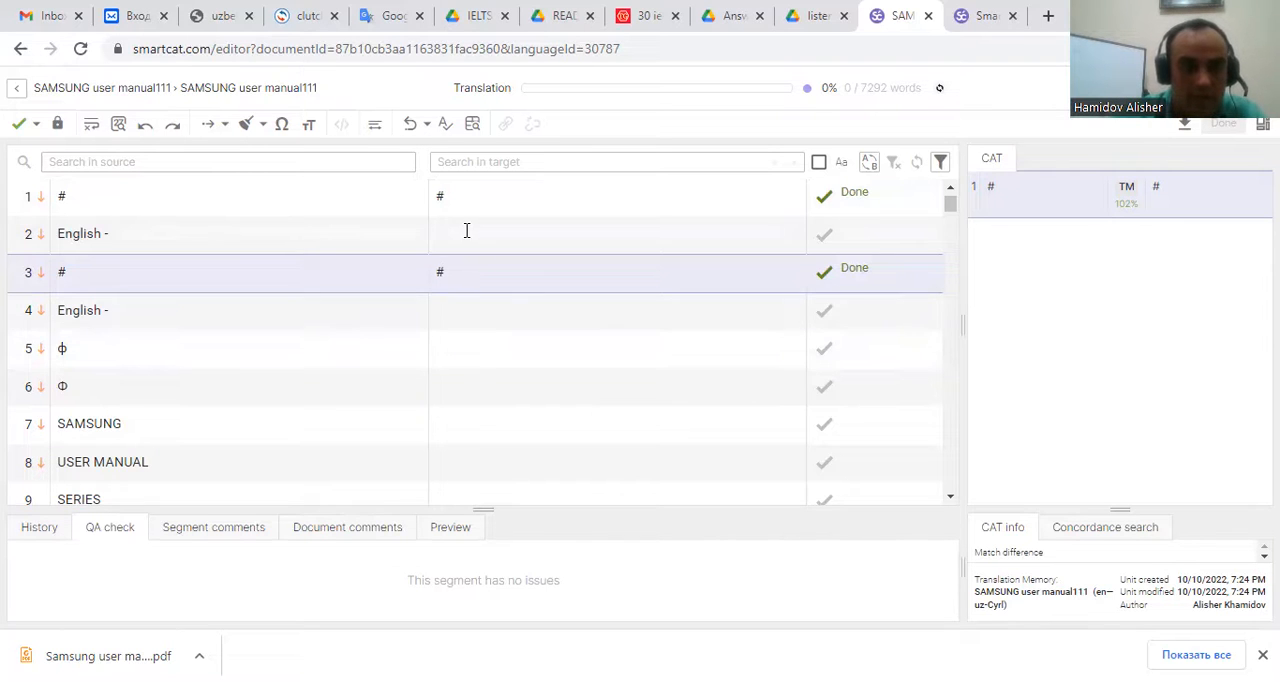
Translate segment 2 as 'Инглиз тили -' and confirm it.
left_click(466, 232)
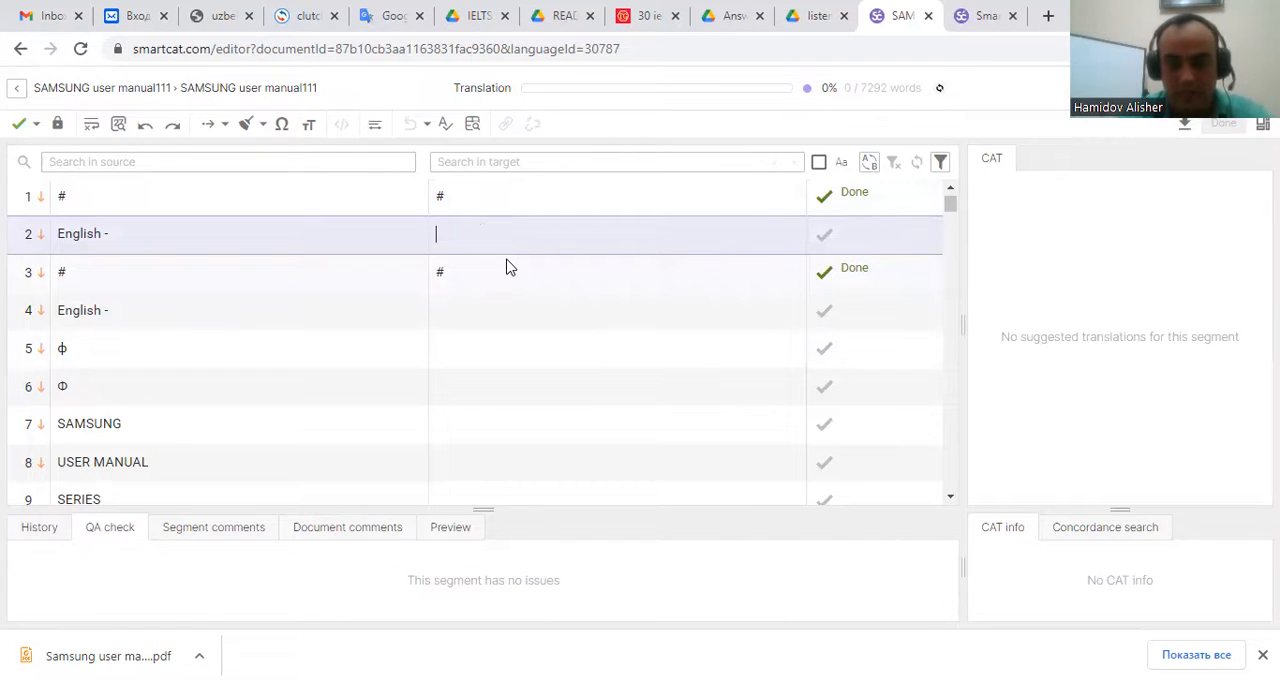
type("Инглиз тили")
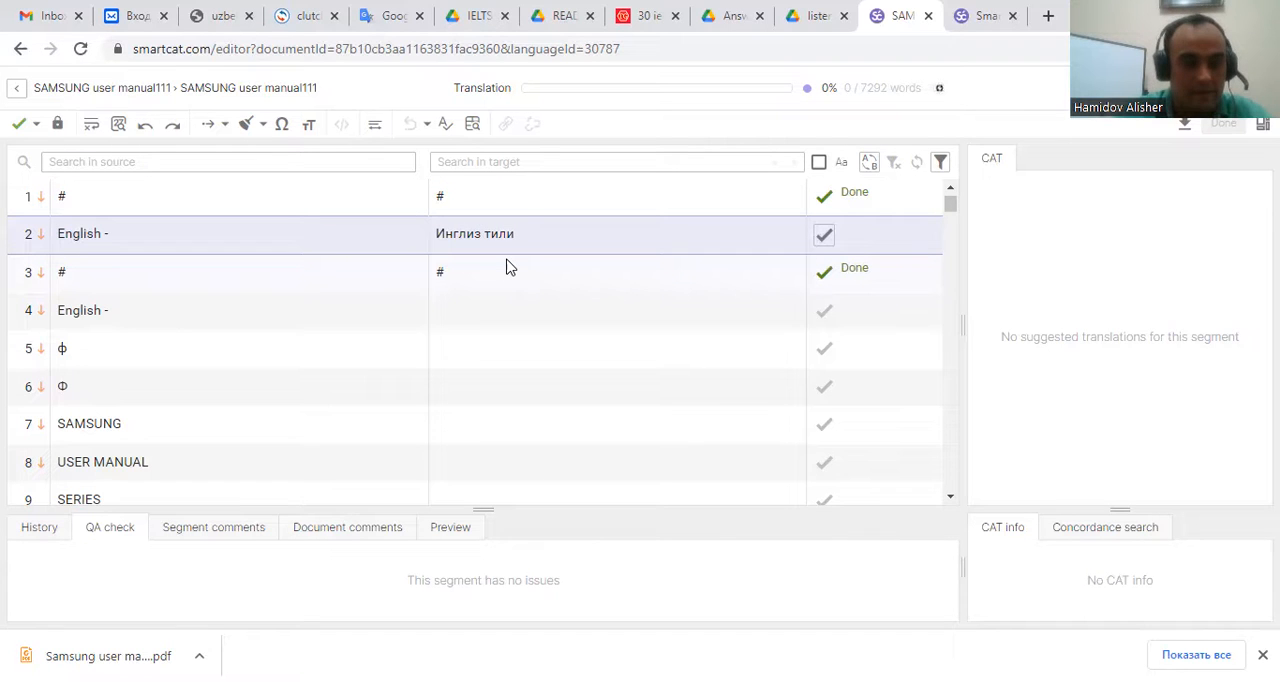
type(" -")
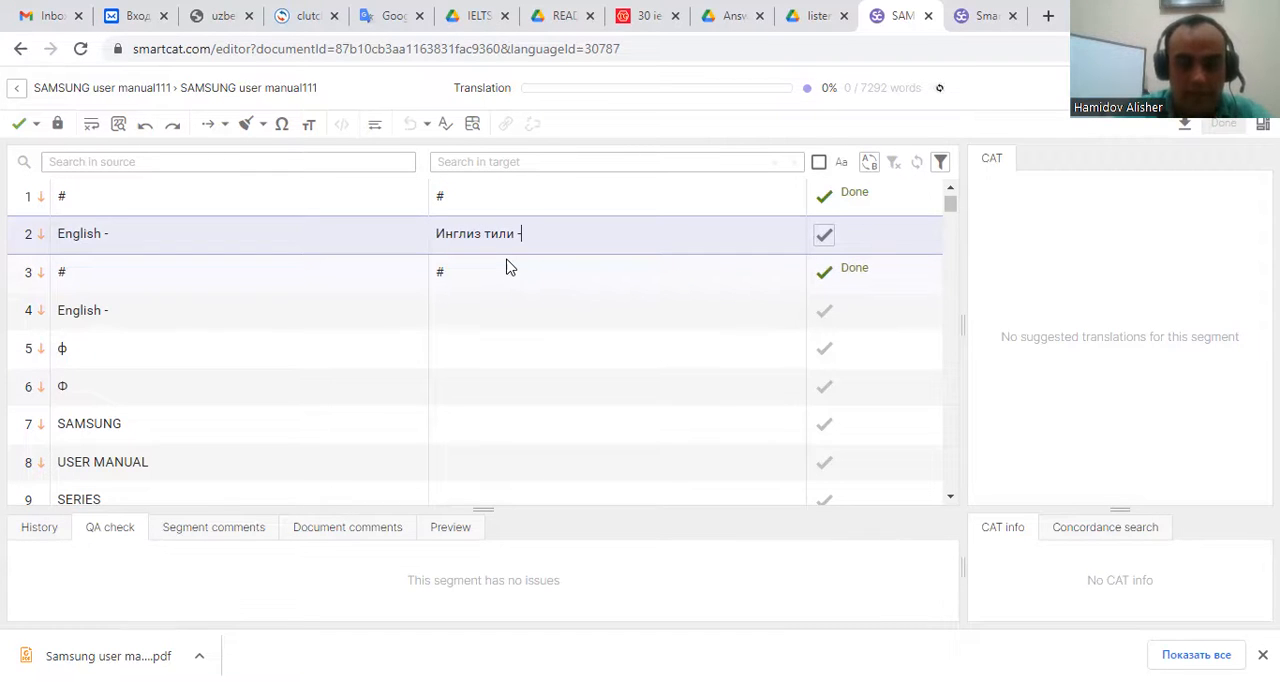
key("ctrl+Return")
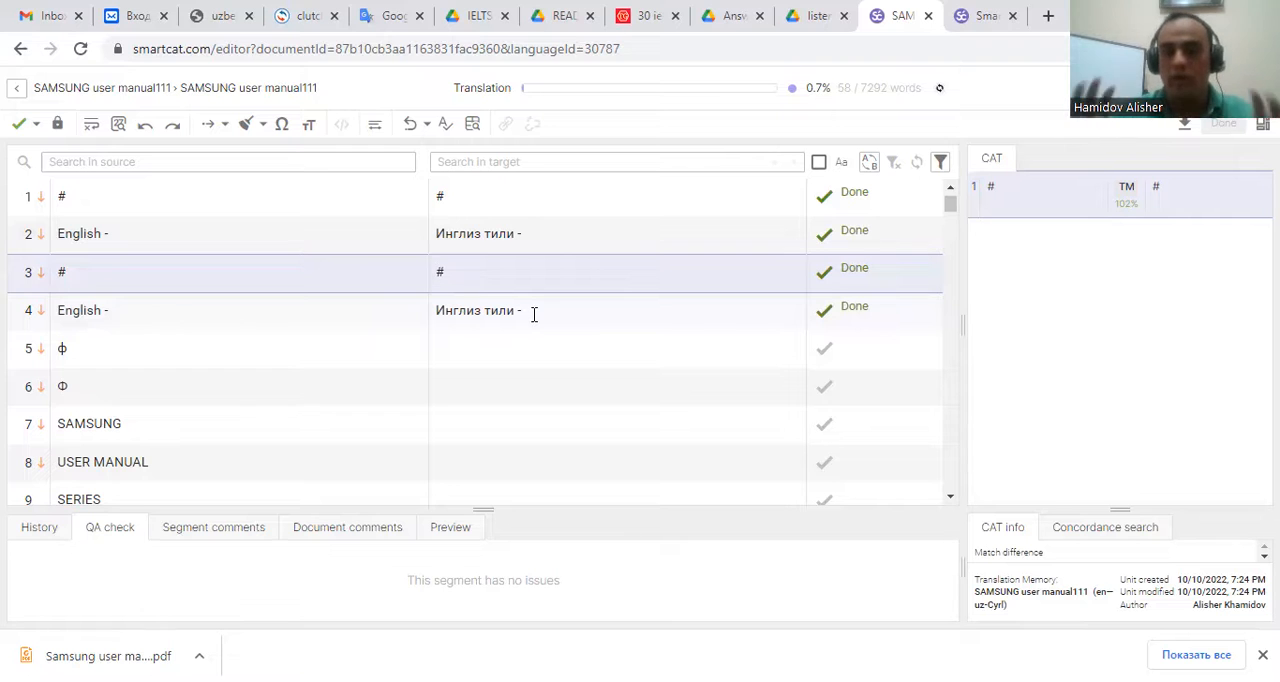
Copy segment 5's source character 'ф' into its translation and confirm the segment.
left_click(504, 350)
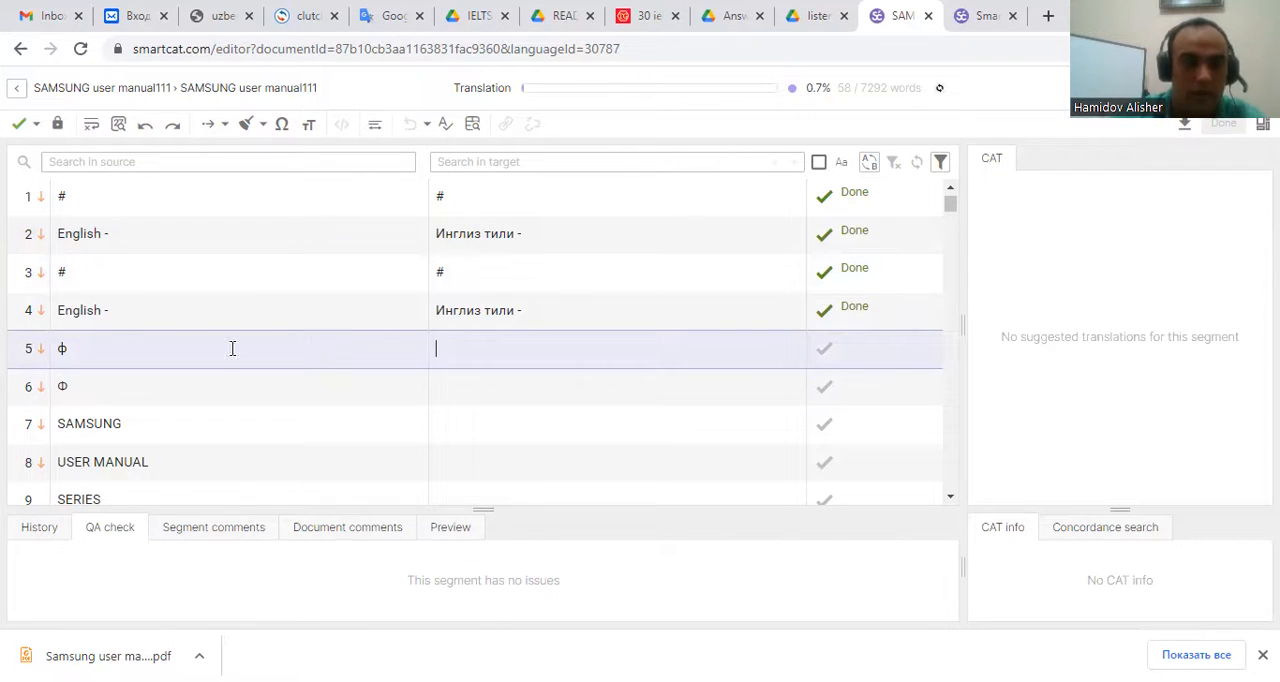
left_click_drag(58, 350, 74, 349)
key("ctrl+c")
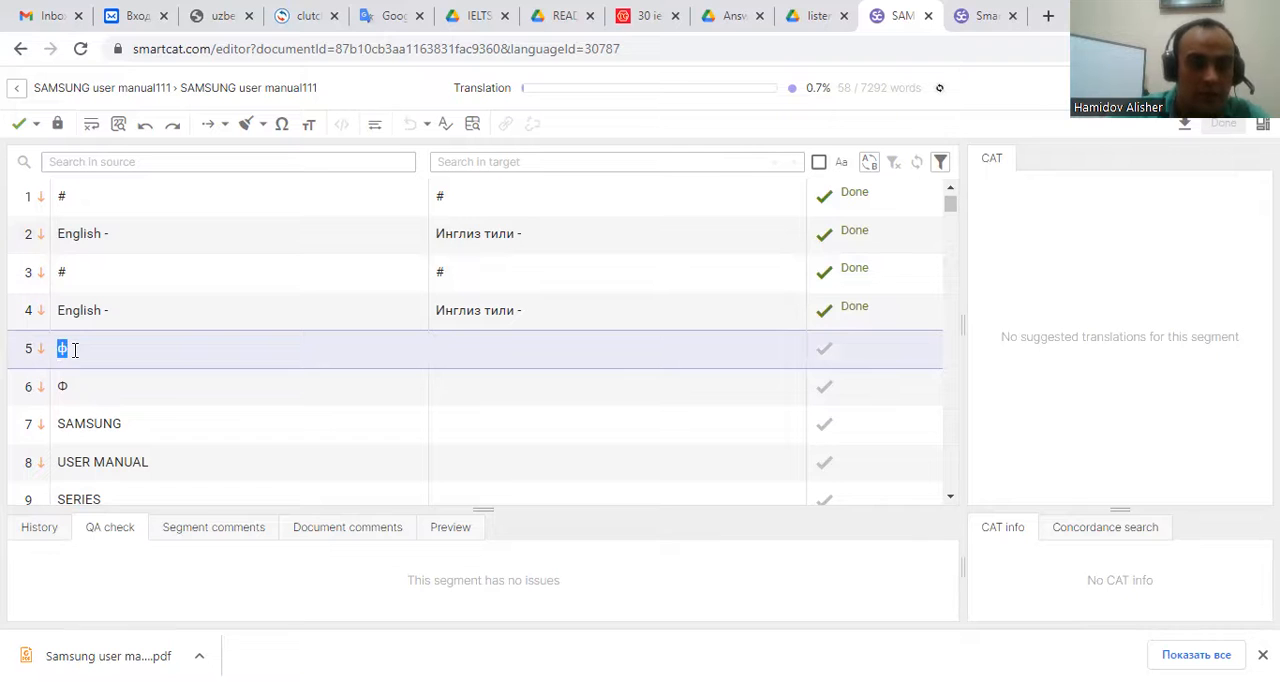
left_click(478, 351)
key("ctrl+v")
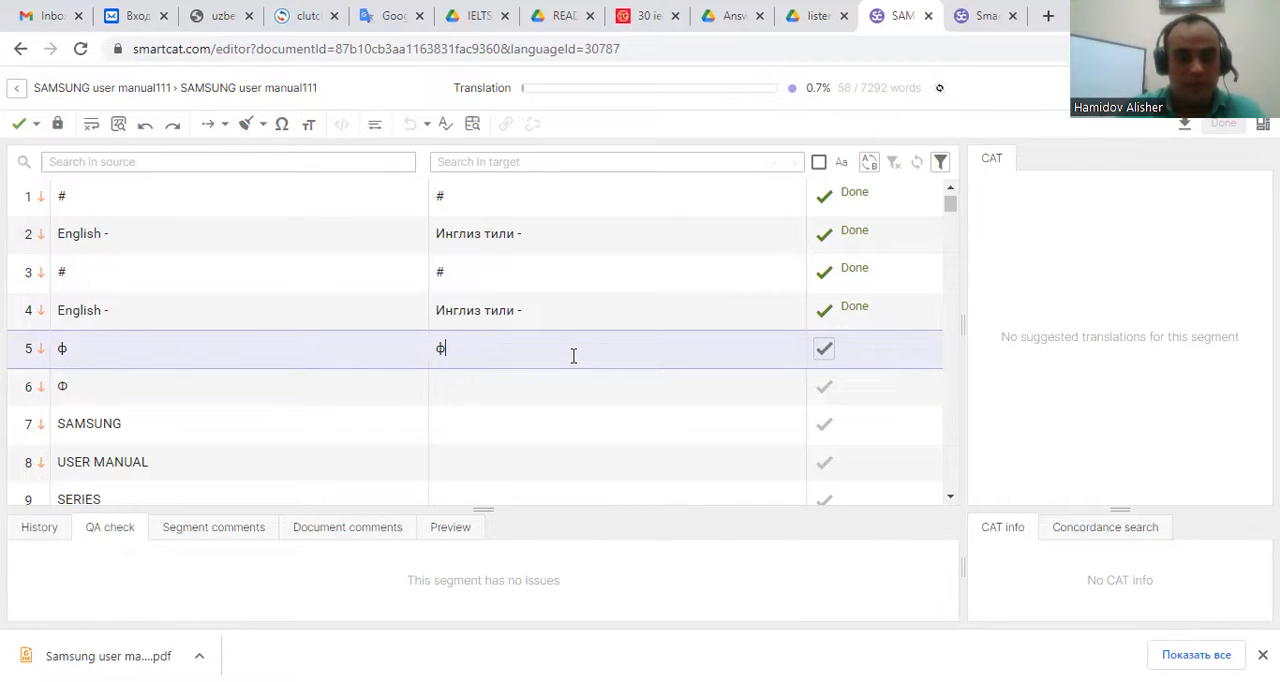
key("ctrl+Return")
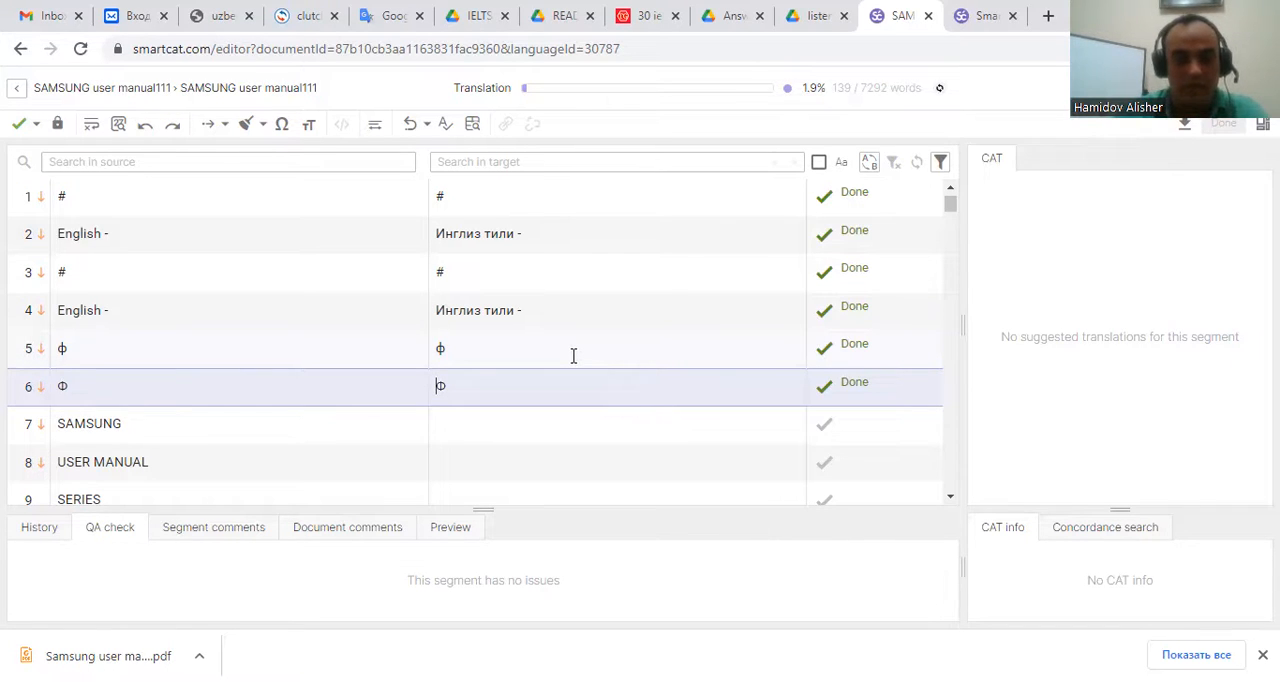
Translate segment 7 'SAMSUNG' as 'САМСУНГ' and confirm it.
left_click(483, 425)
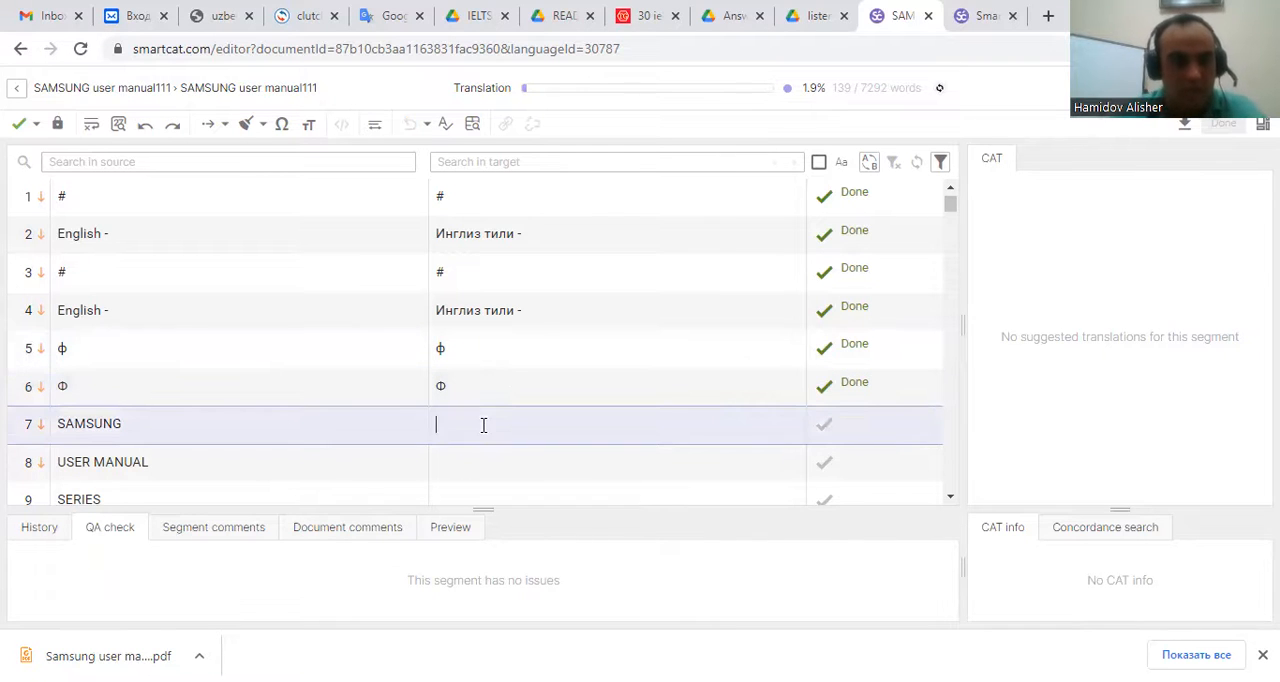
type("Са")
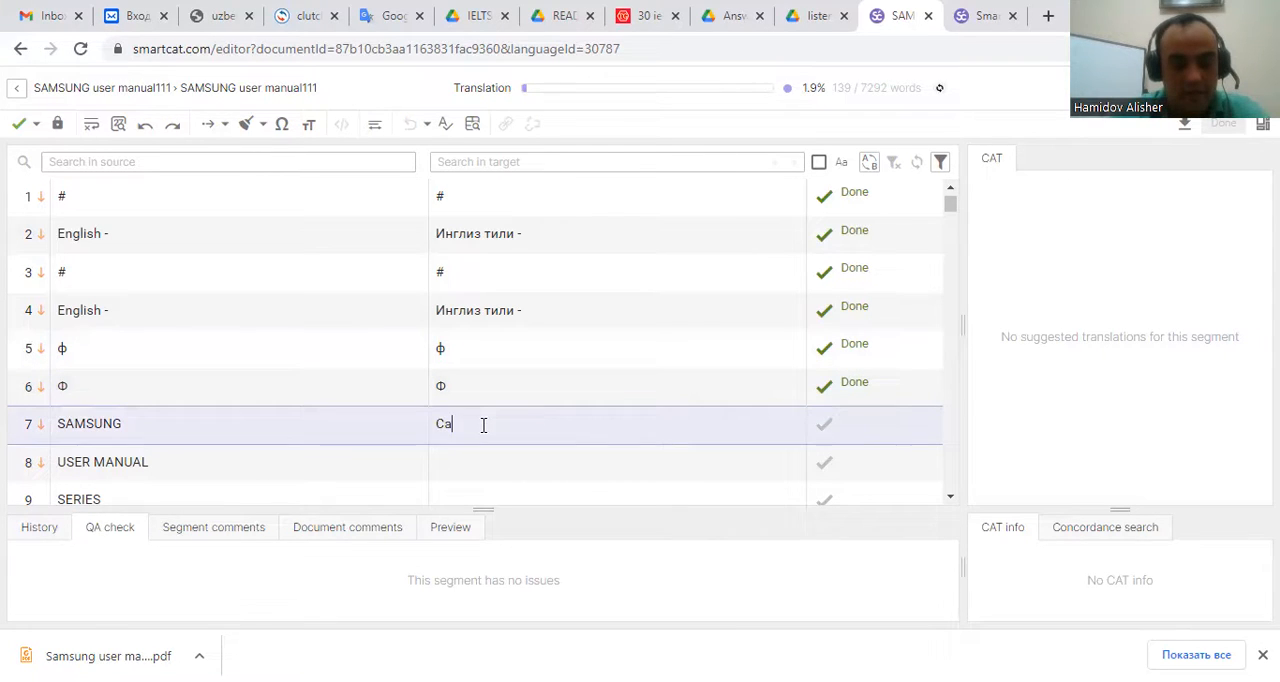
type("мсун")
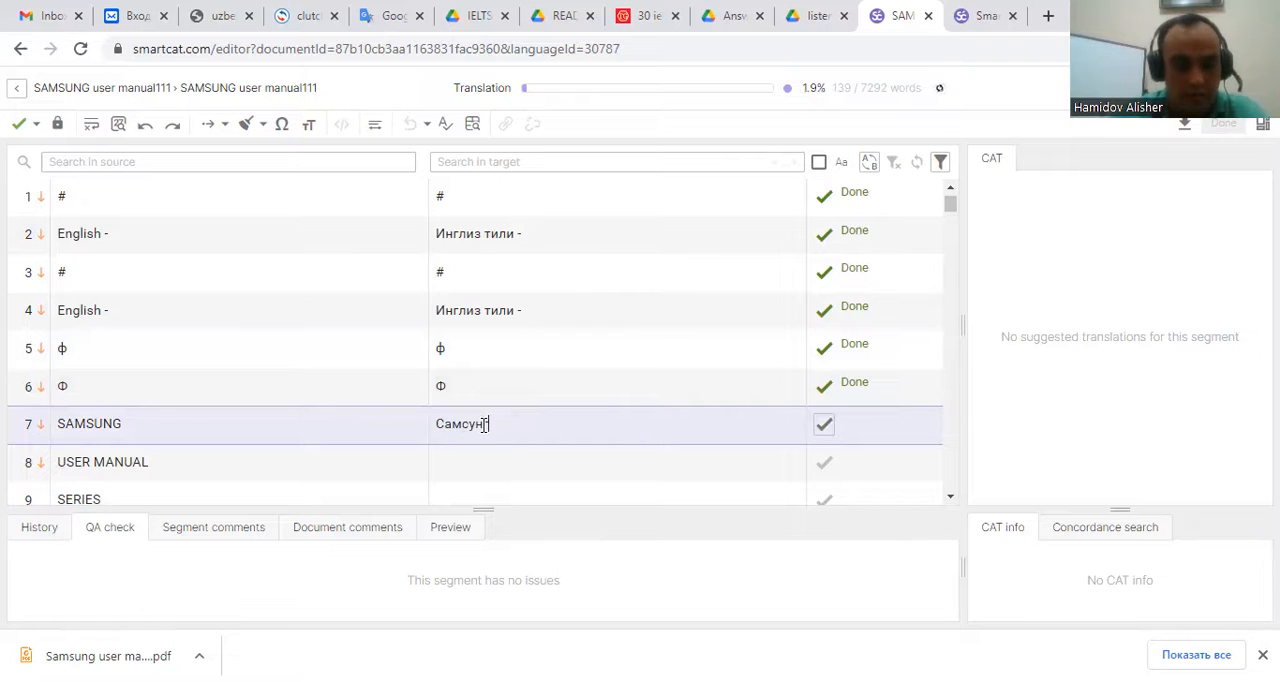
key("BackSpace")
key("BackSpace")
key("BackSpace")
key("BackSpace")
key("BackSpace")
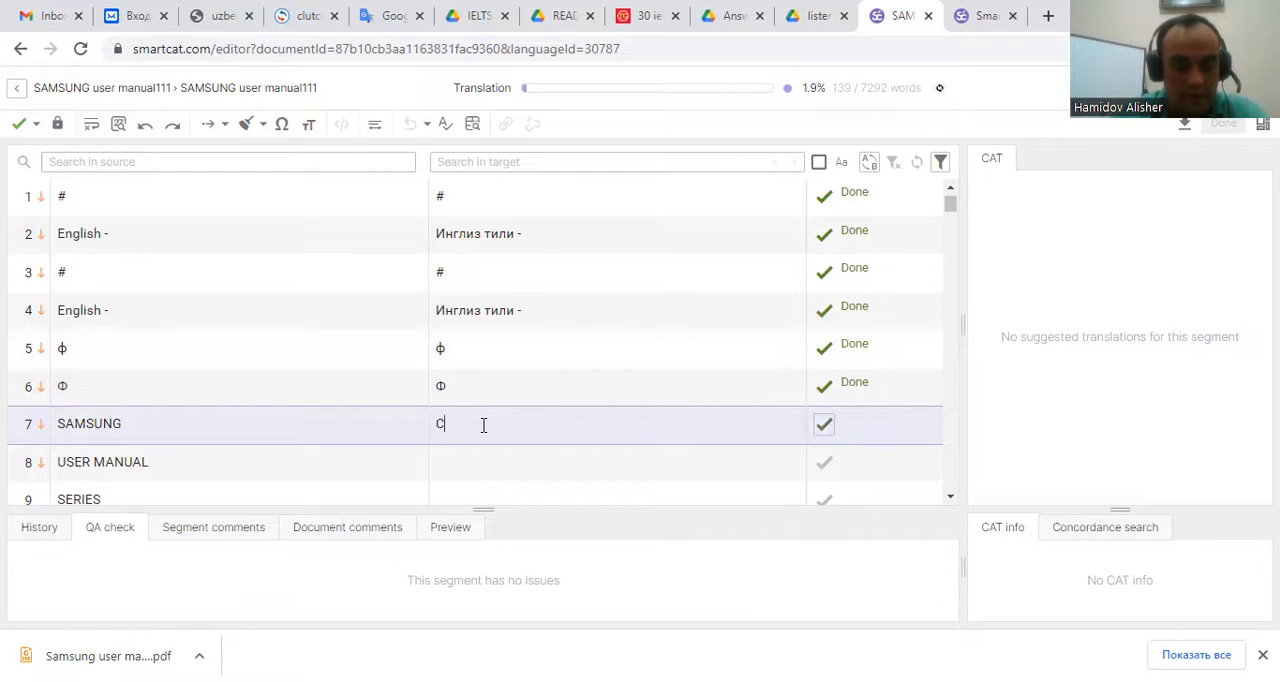
type("АМСУНГ")
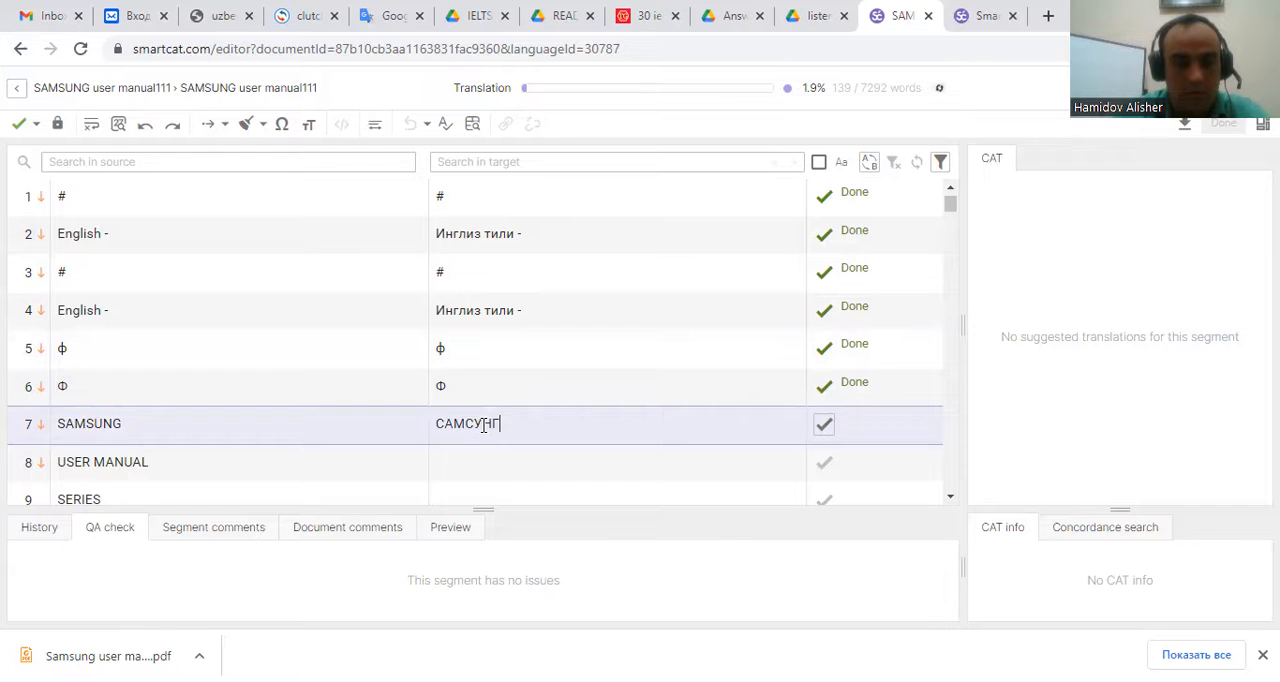
key("ctrl+Return")
Translate segment 8 'USER MANUAL' as 'ФОЙДАНАЛУВЧИ ҚЎЛЛАНМАСИ' and confirm it.
type("ФОЙДАНАЛУВЧИ ҚЎЛЛАНМАСИ")
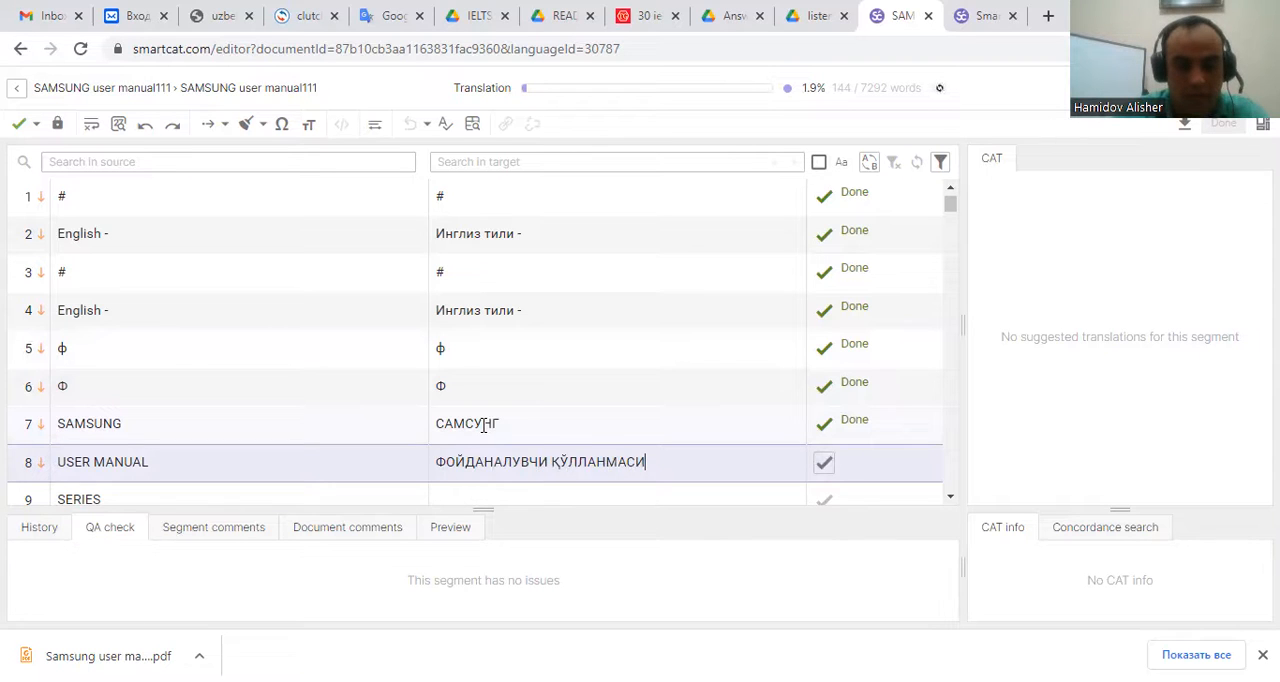
key("ctrl+Return")
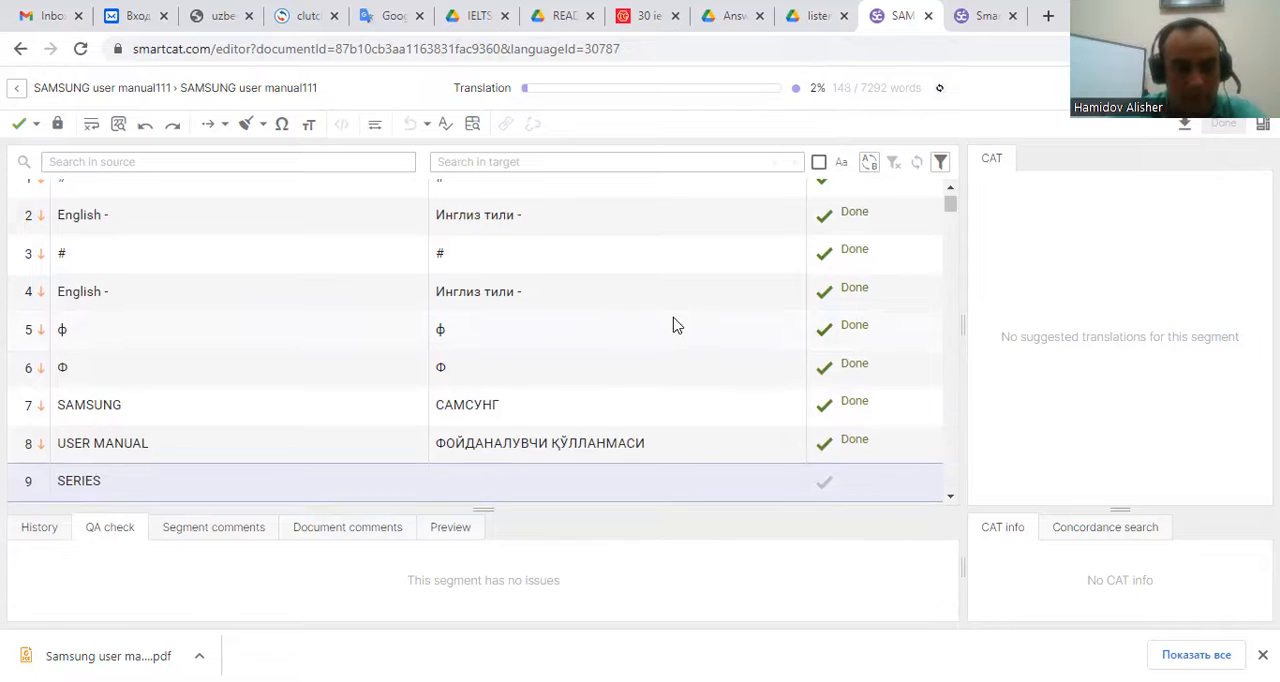
Translate segment 9 'SERIES' as 'СЕРИЯСИ' and confirm it.
scroll(700, 345, "down", 1)
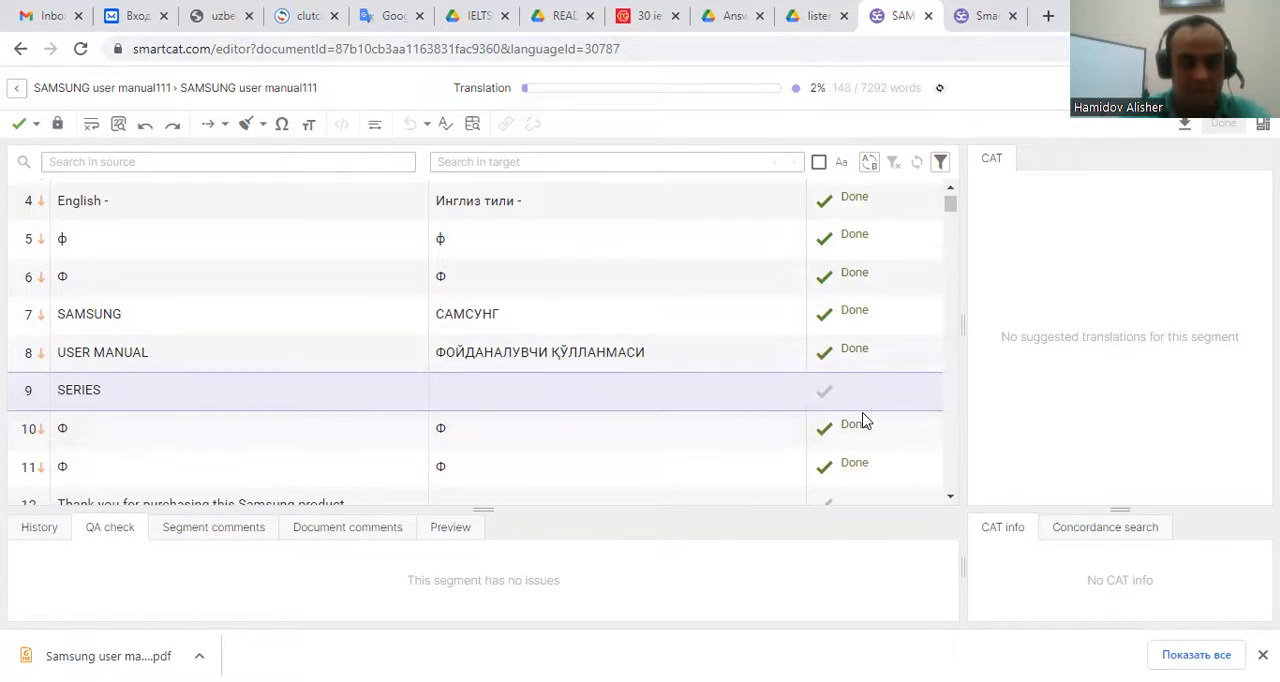
type("ЕРИ")
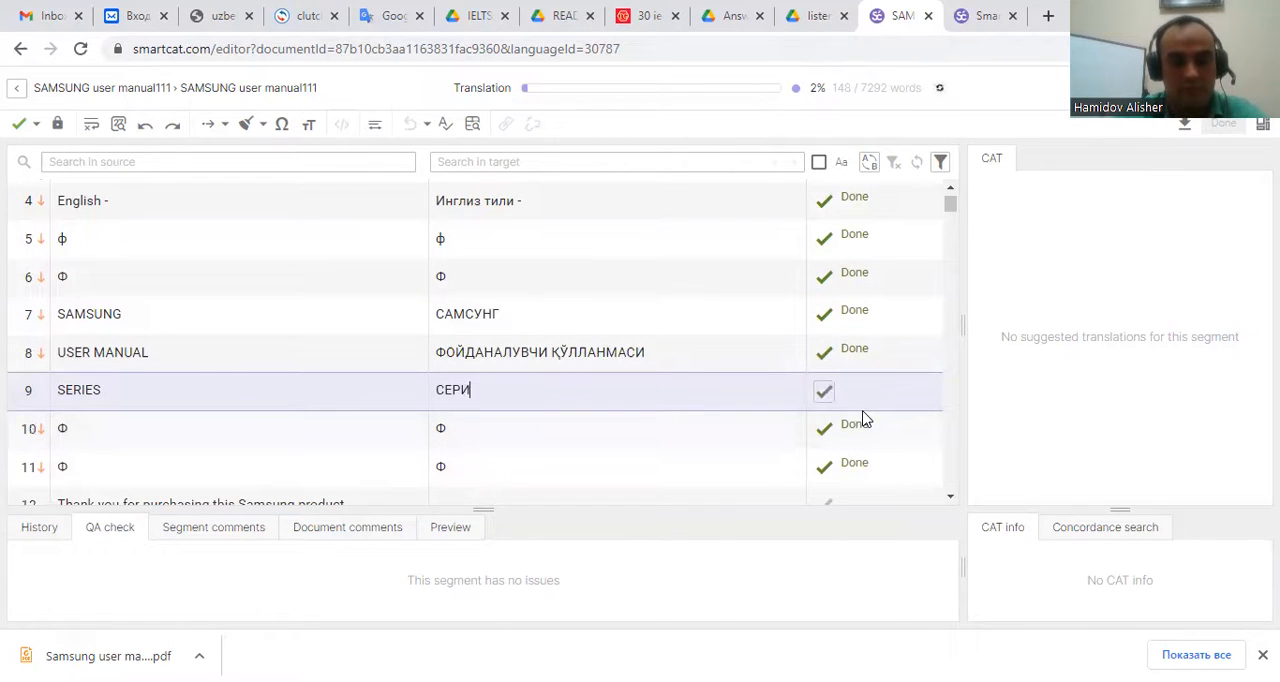
type("ЯСИ")
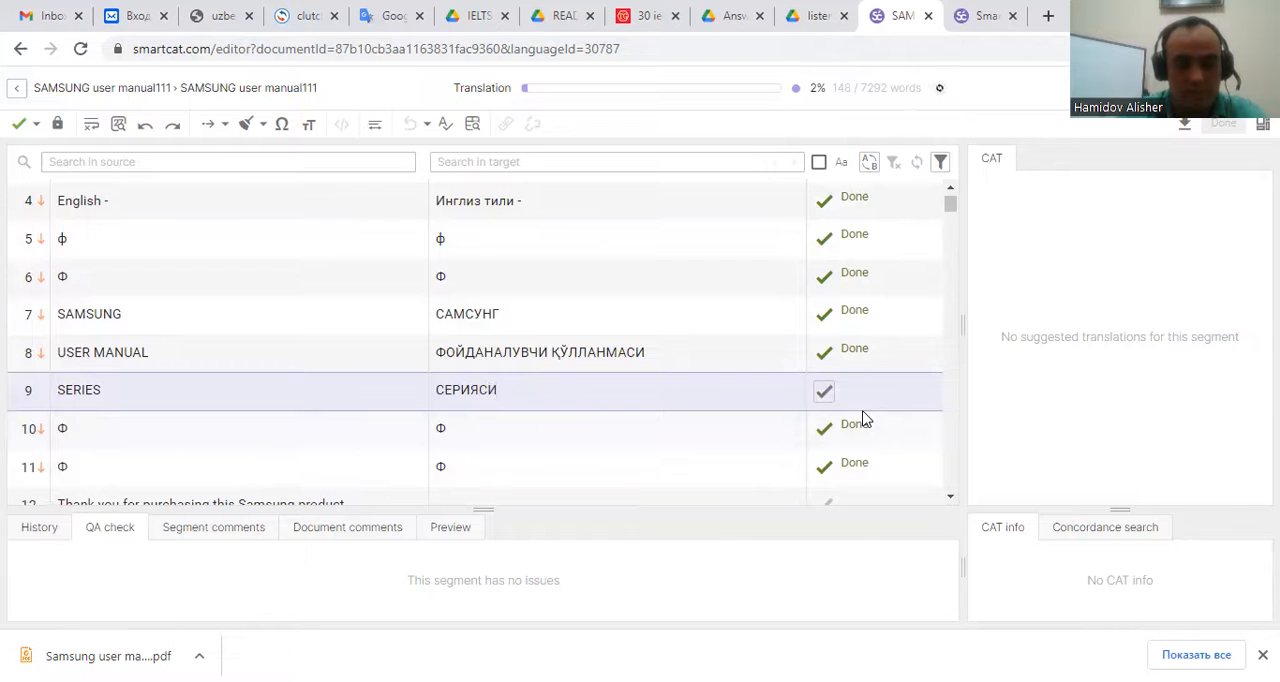
key("ctrl+Return")
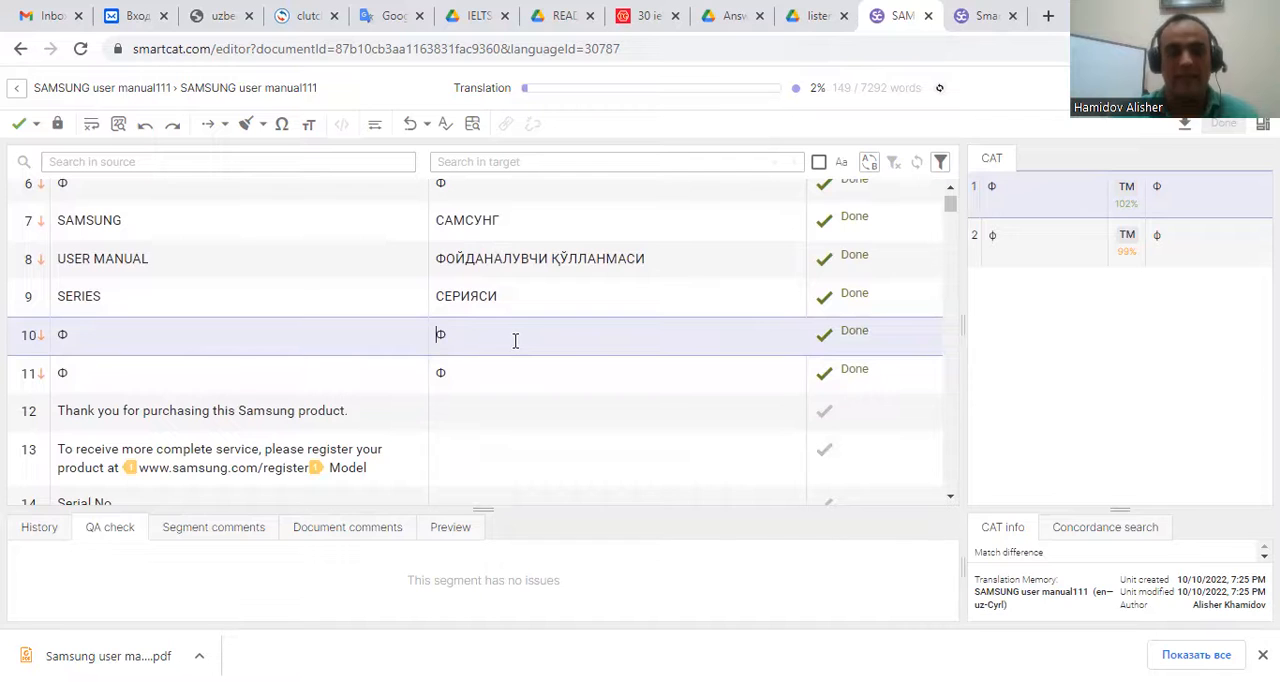
Translate segment 12 as 'Ушбу Самсунг маҳсулотини харид қилганингиз учун ташаккур.' and confirm it.
left_click(457, 408)
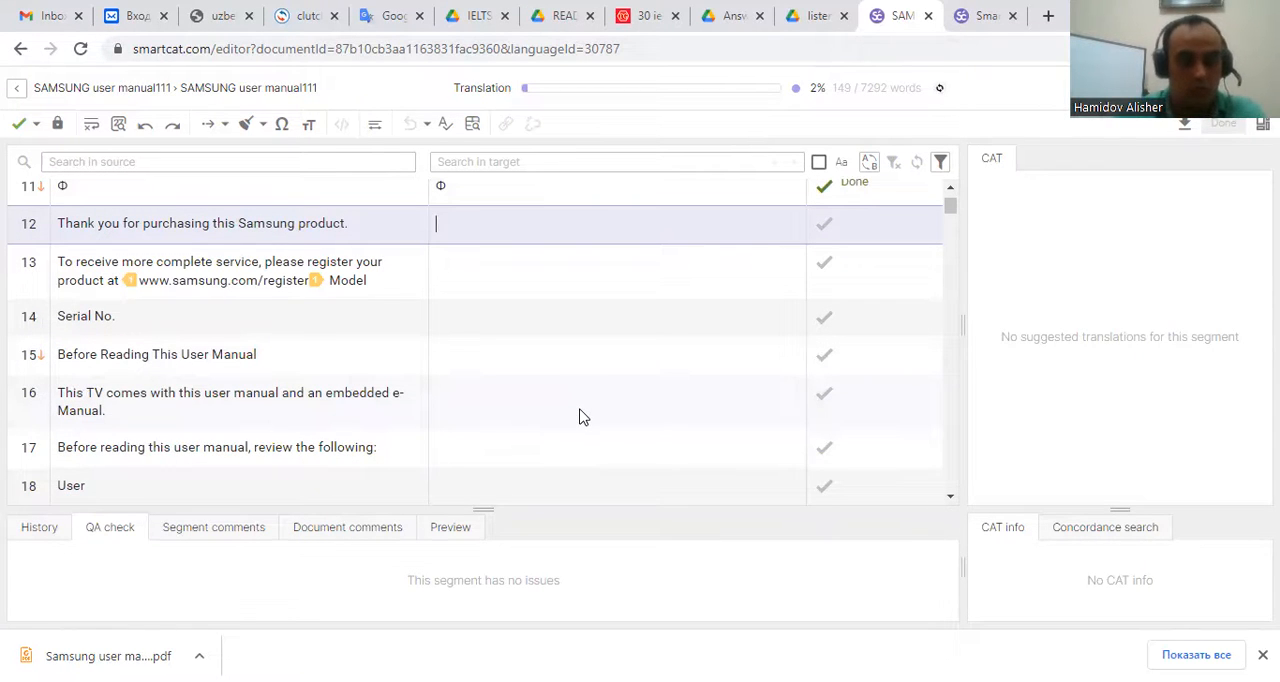
type("УШБУ сАМСУНГ")
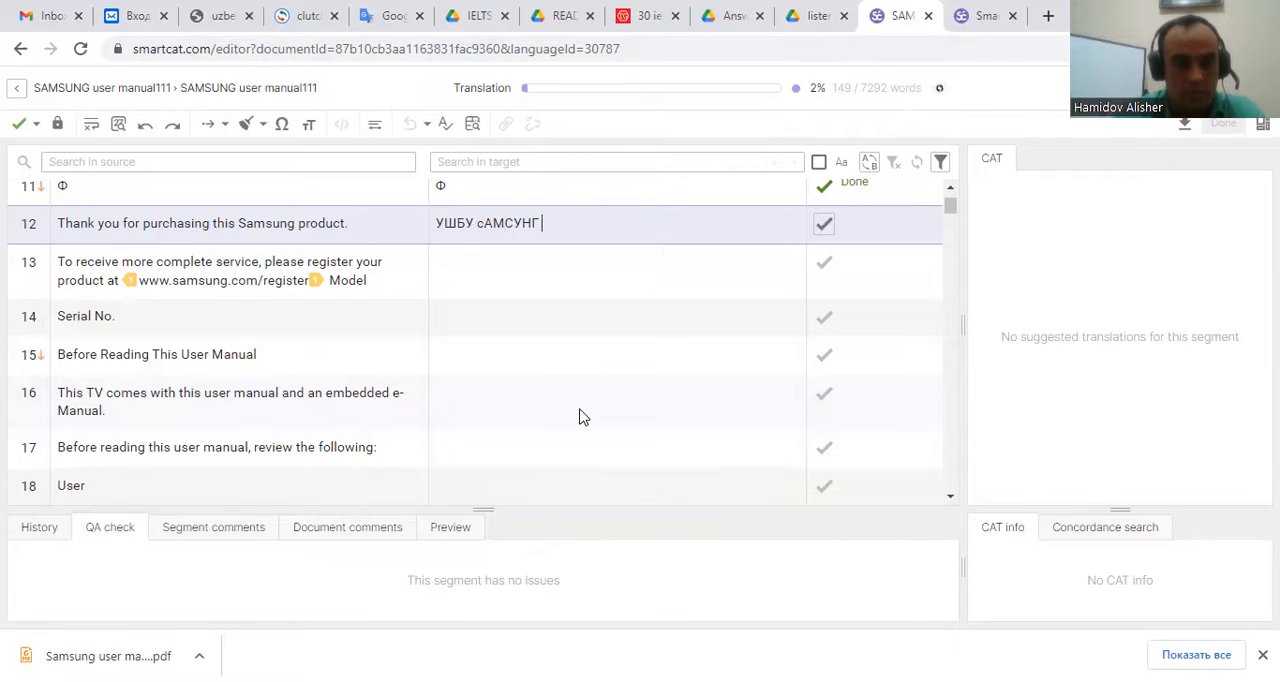
key("BackSpace")
key("BackSpace")
key("BackSpace")
key("BackSpace")
key("BackSpace")
key("BackSpace")
key("BackSpace")
key("BackSpace")
key("BackSpace")
key("BackSpace")
key("BackSpace")
key("BackSpace")
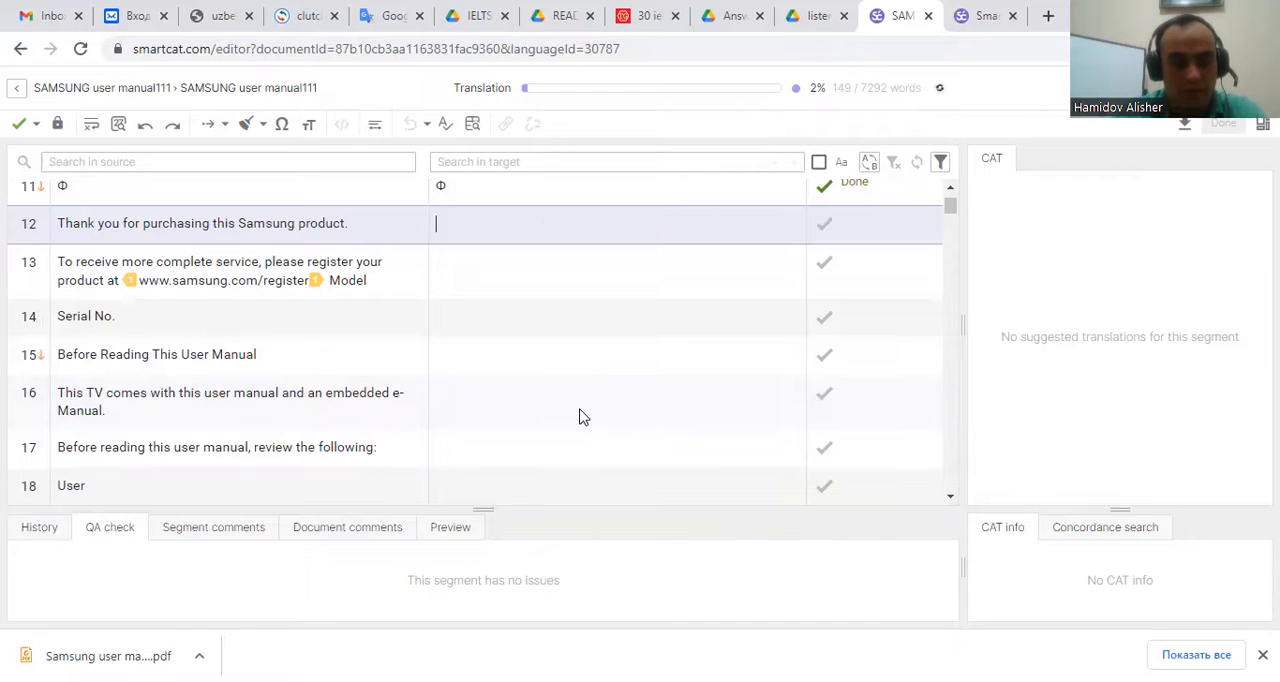
type("Ушбу ")
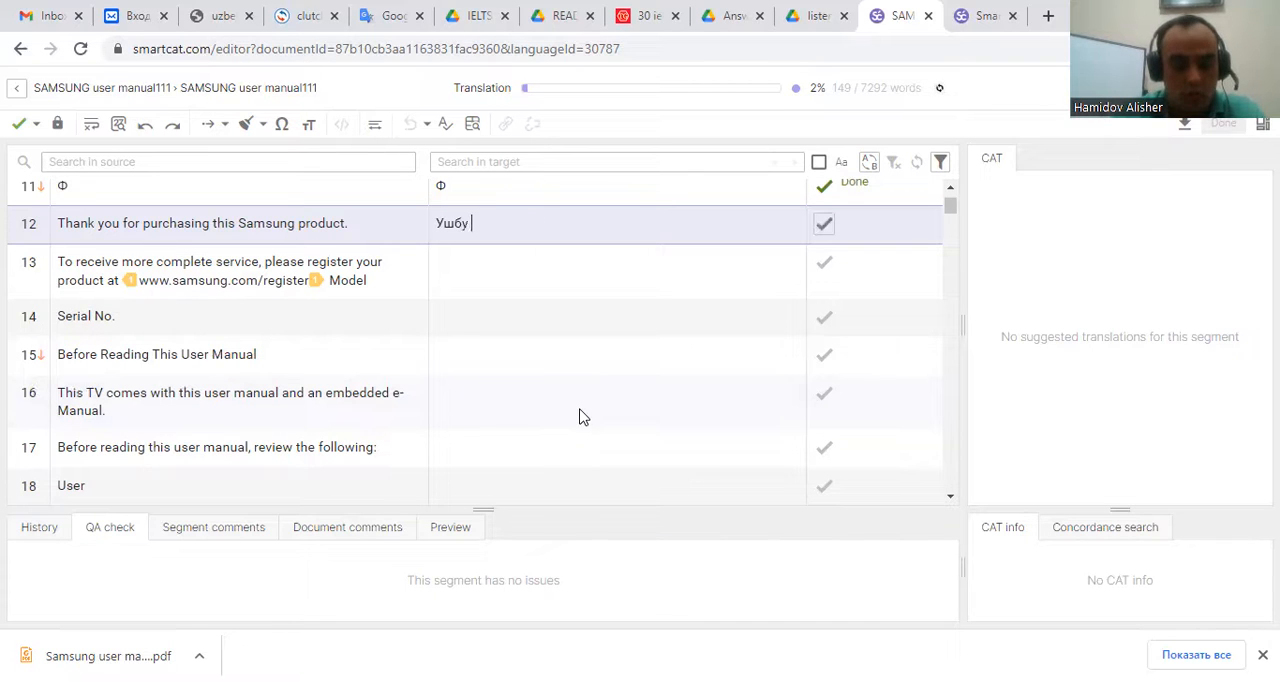
type("Самсунг ")
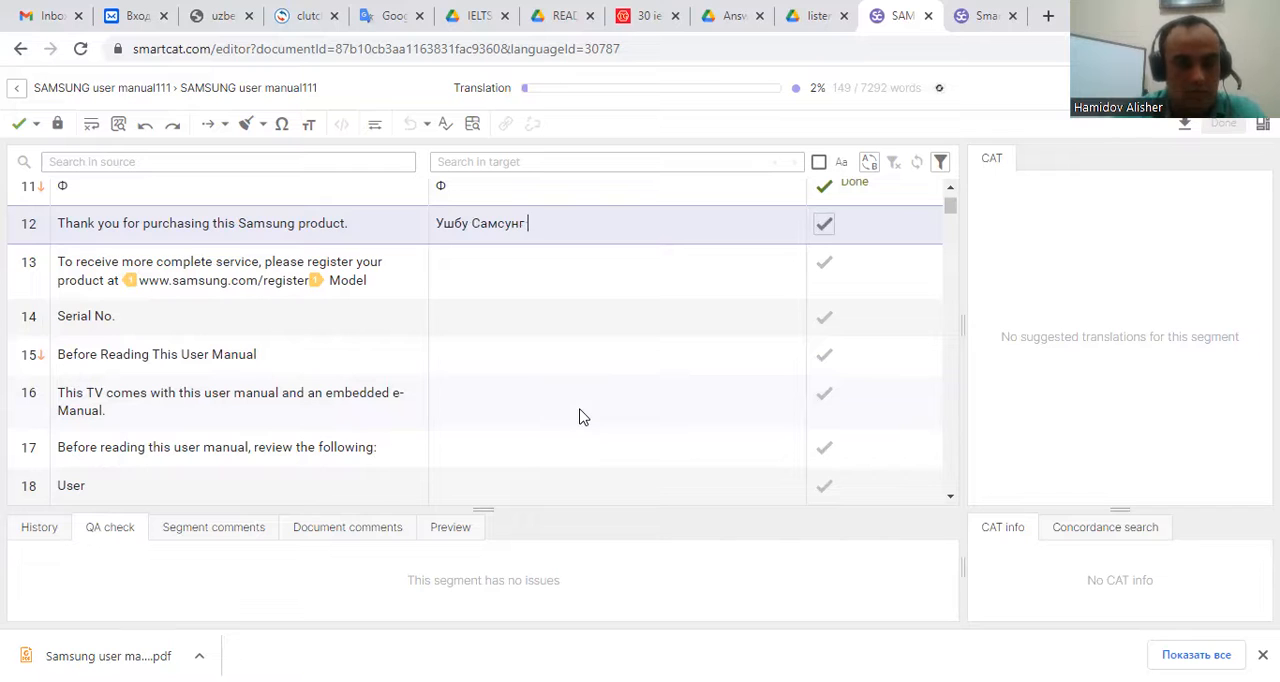
type("маҳсулотини")
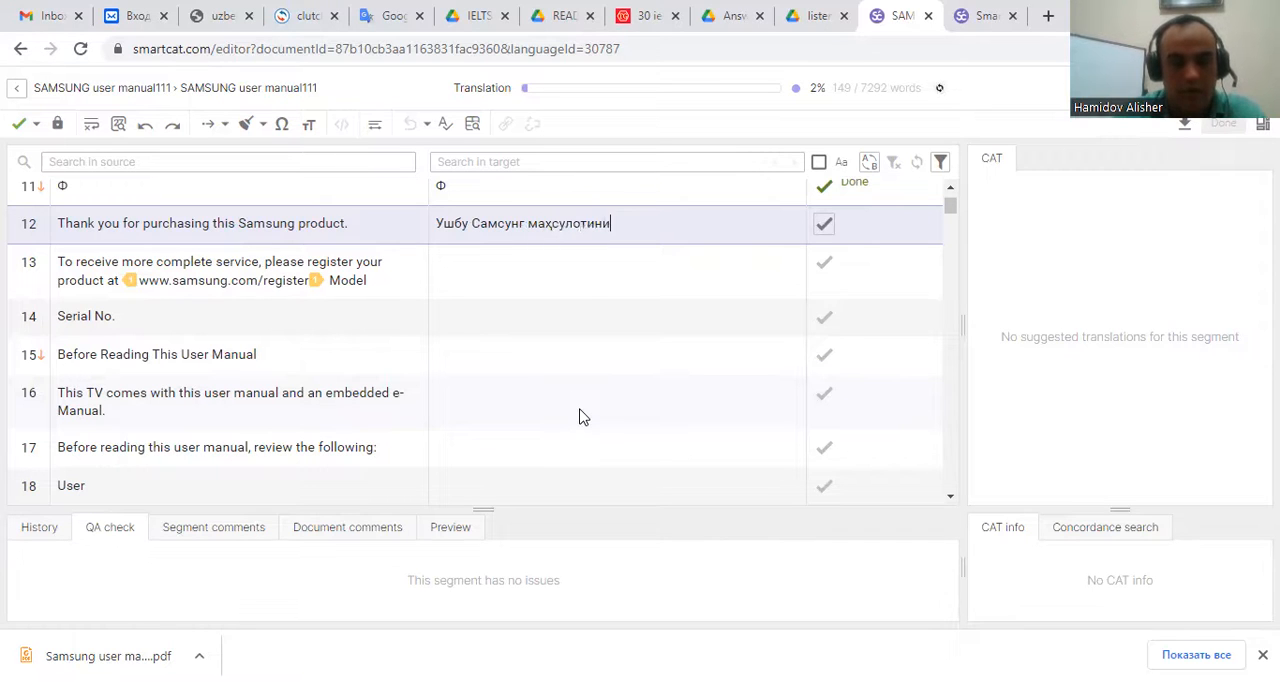
type(" харид ")
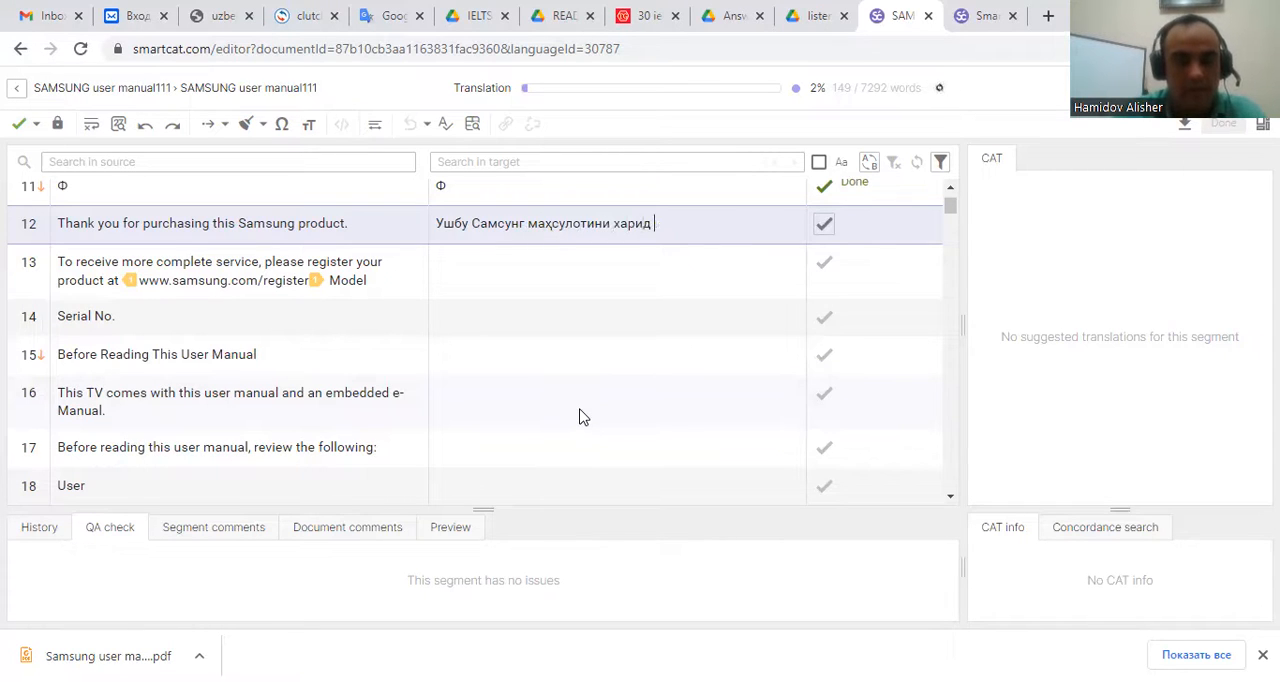
type("қилганинг")
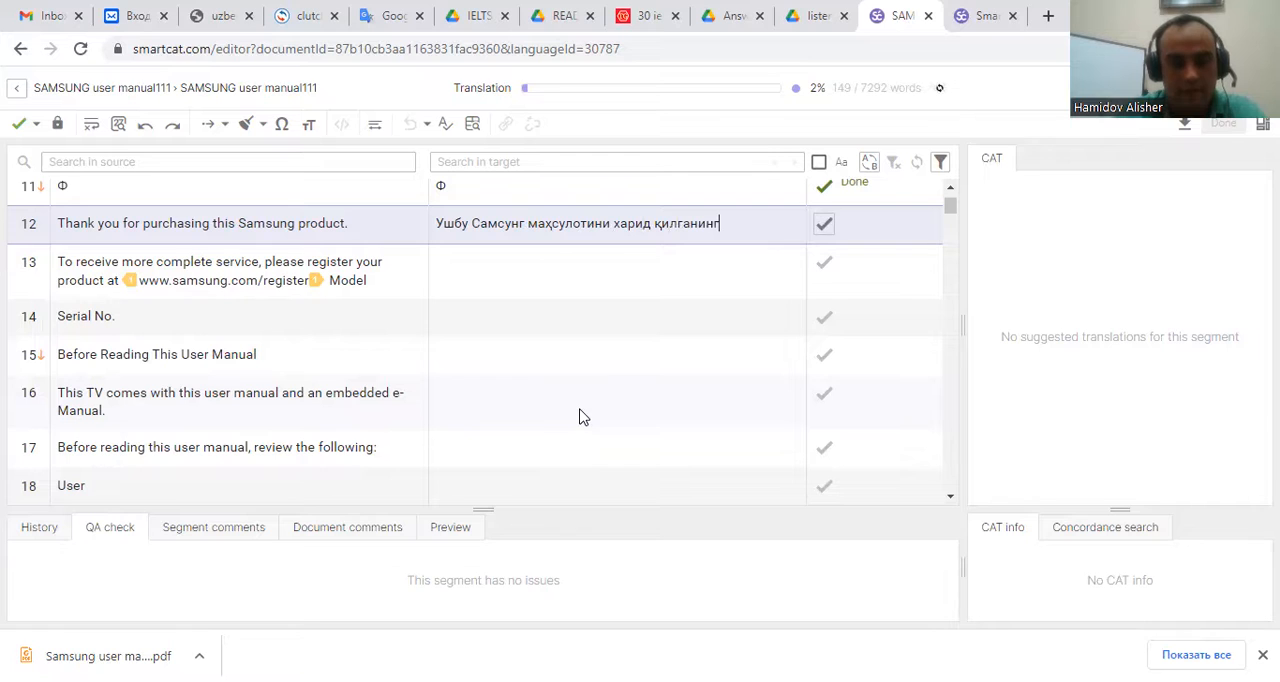
type("из у")
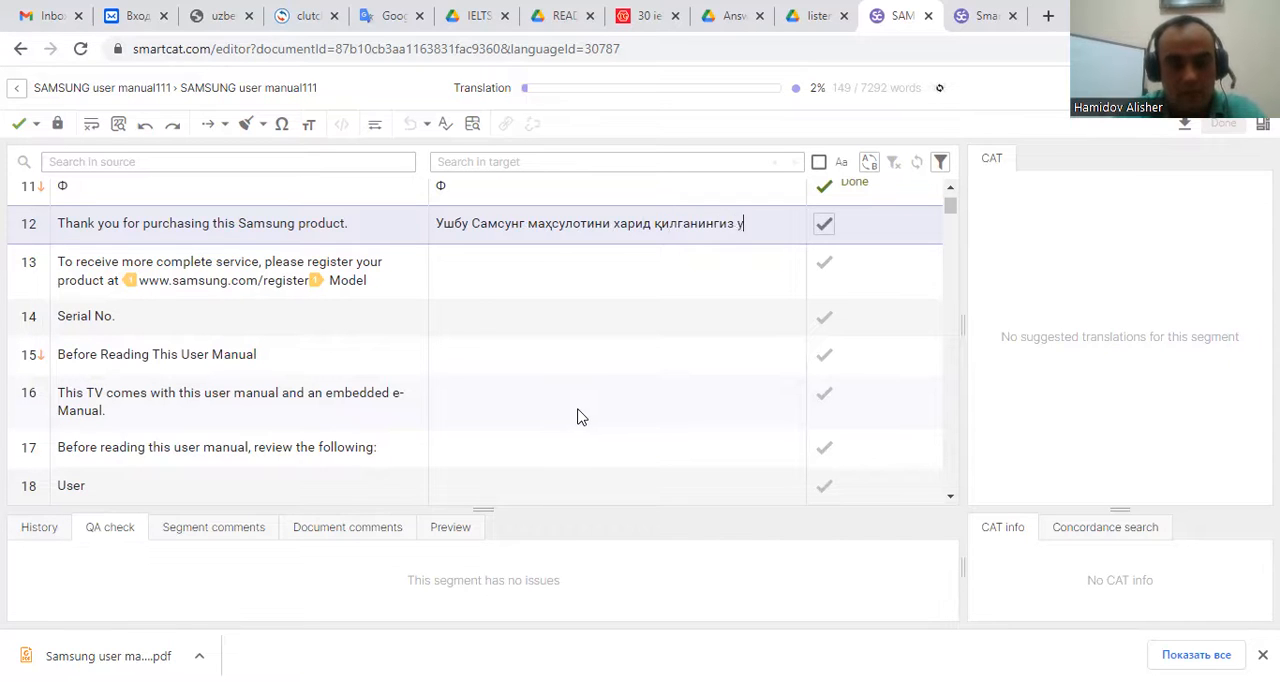
type("чун ташаккур")
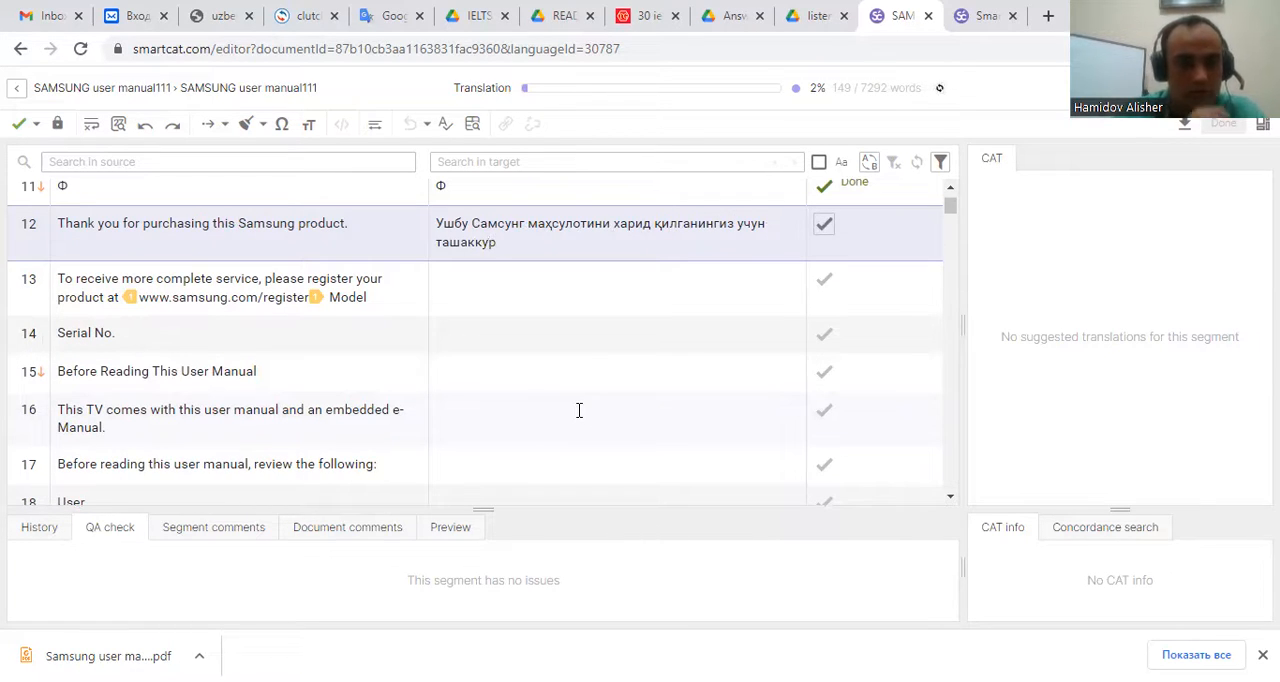
type(".")
key("ctrl+Return")
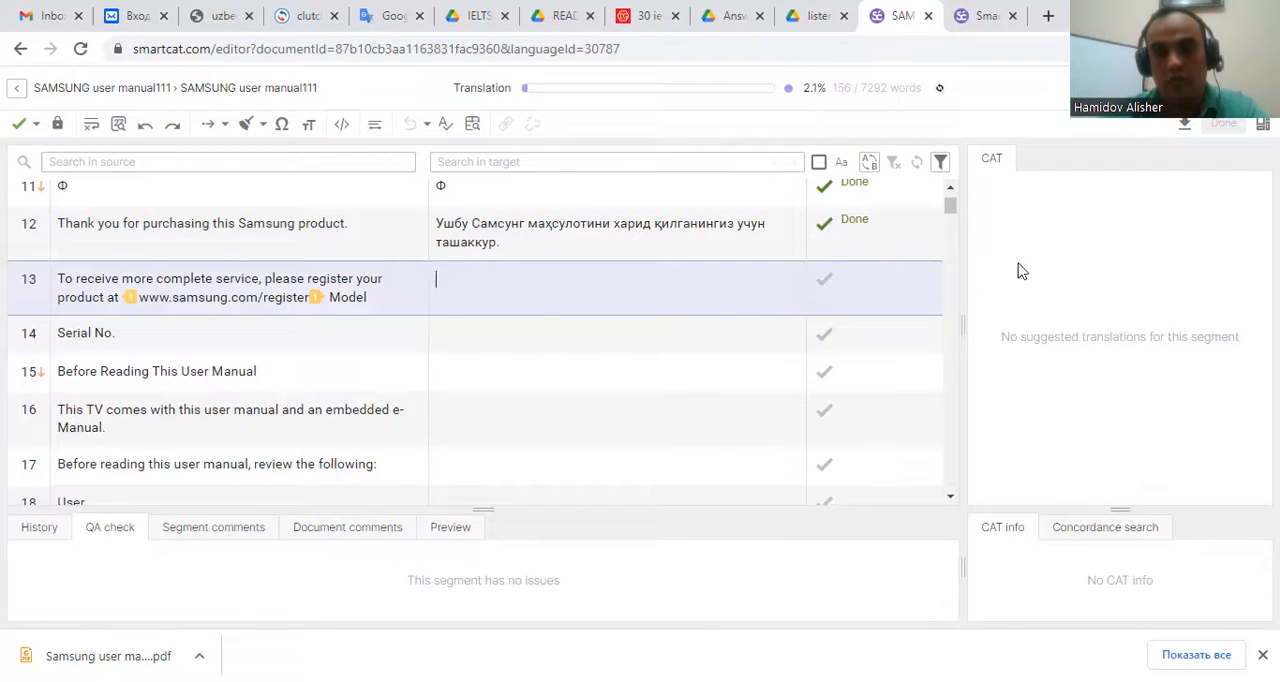
Review the confirmed earlier segments and their translation memory matches, then scroll on through the untranslated segments.
scroll(680, 297, "up", 4)
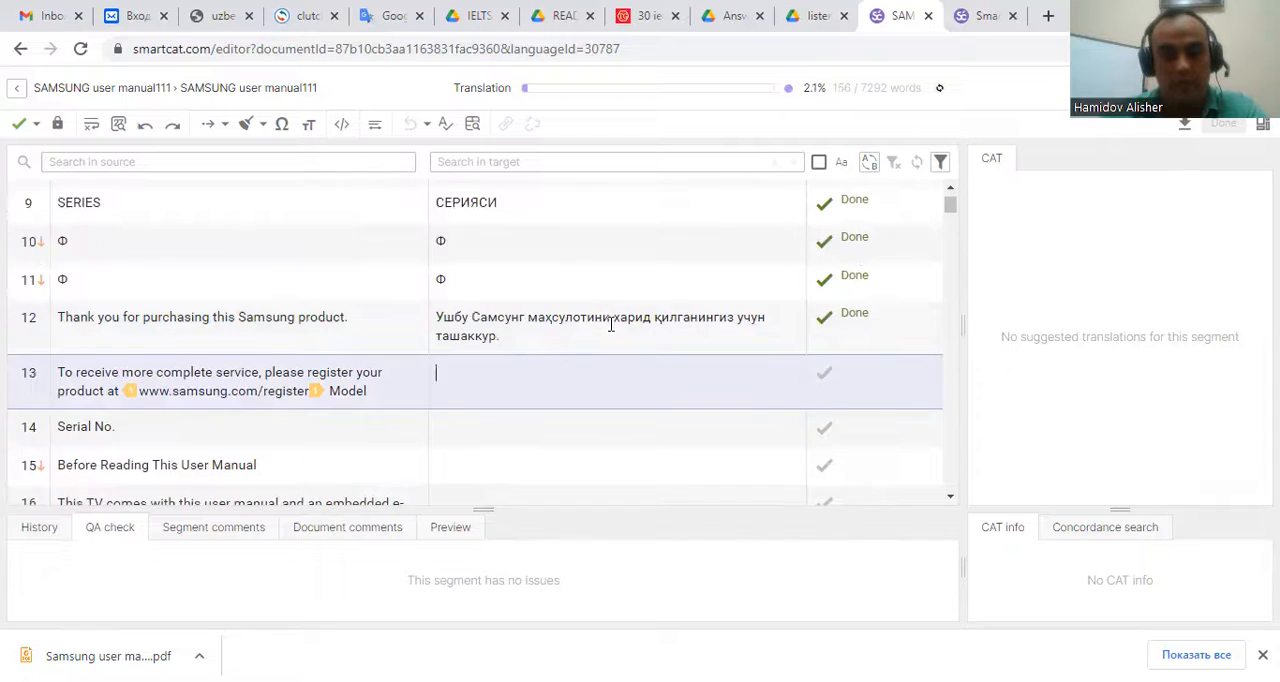
left_click(583, 352)
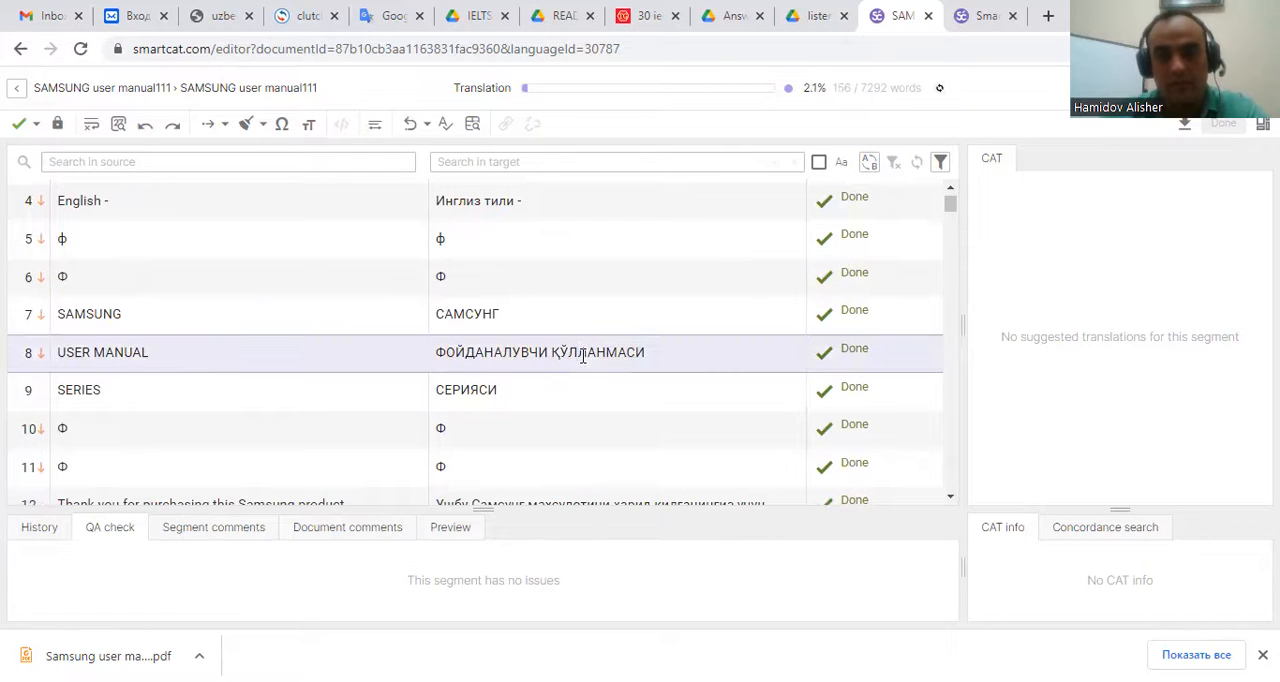
scroll(590, 355, "up", 1)
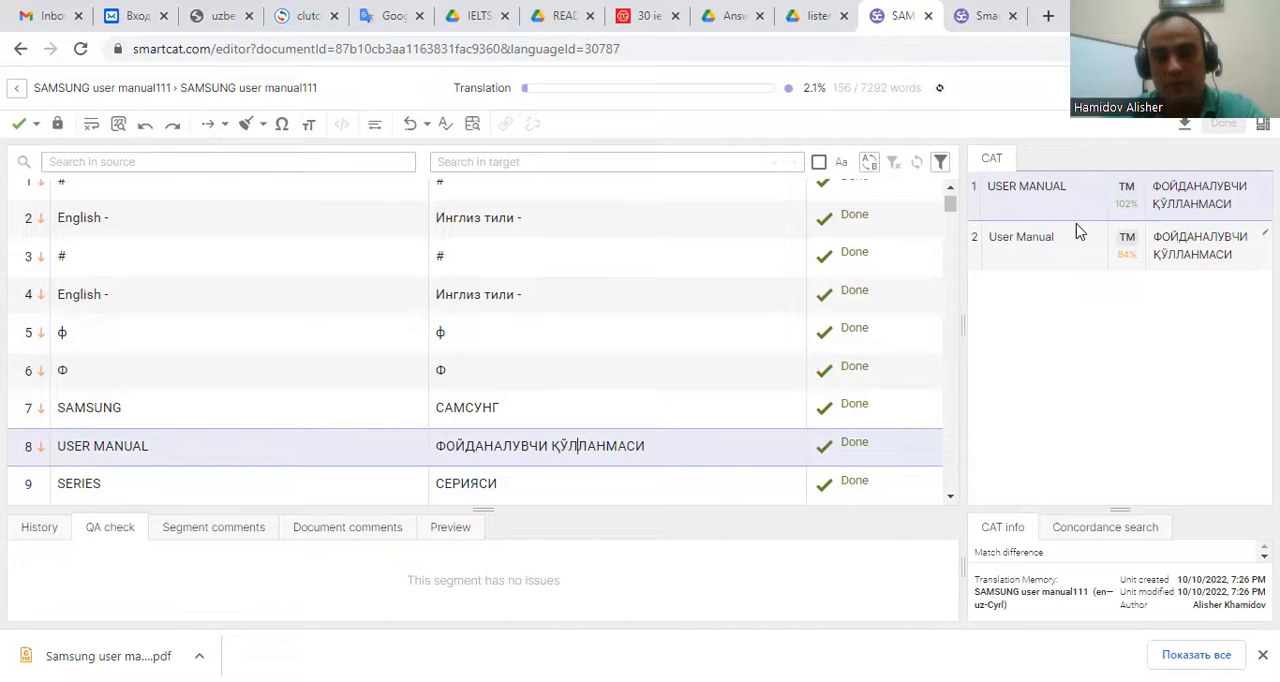
left_click(557, 414)
scroll(557, 414, "down", 3)
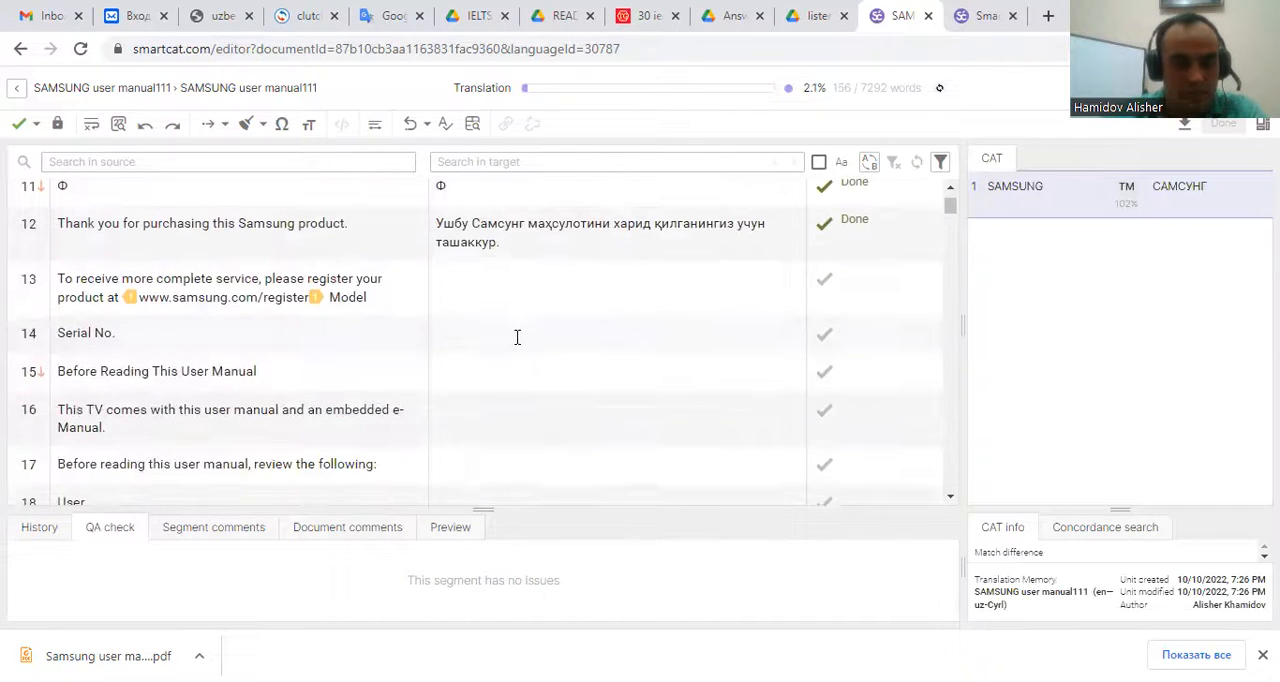
left_click(517, 334)
left_click(507, 389)
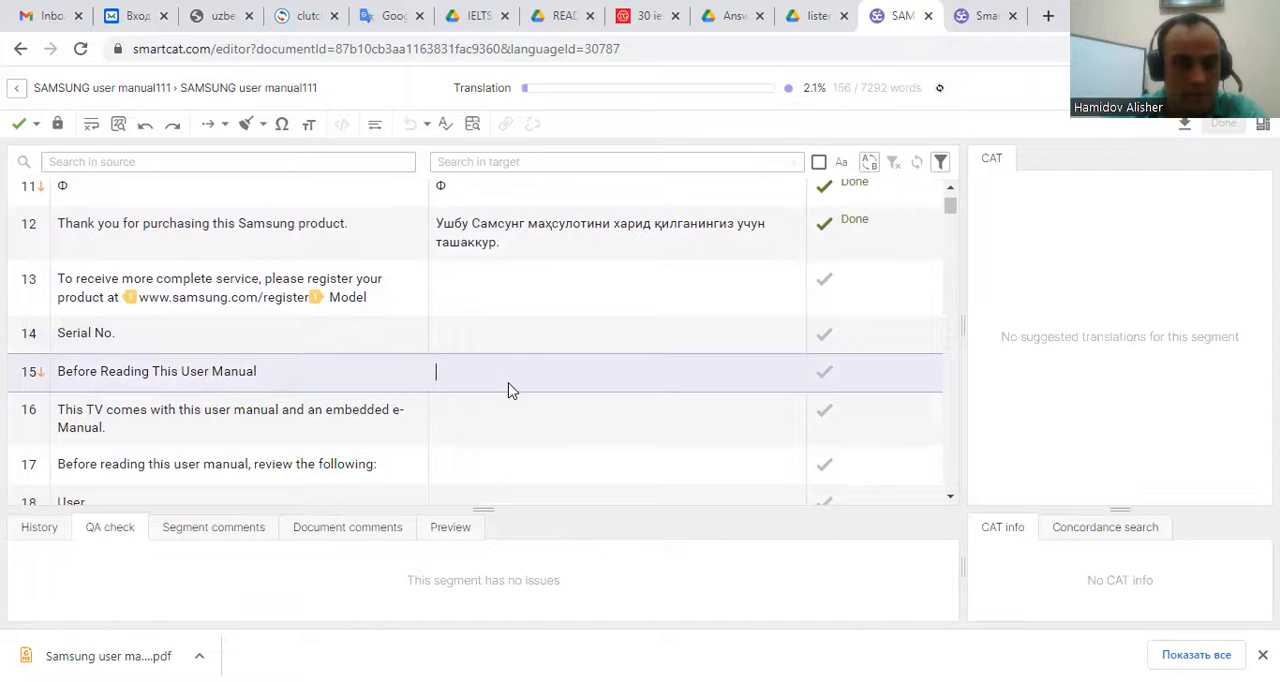
scroll(506, 389, "down", 2)
scroll(503, 393, "down", 1)
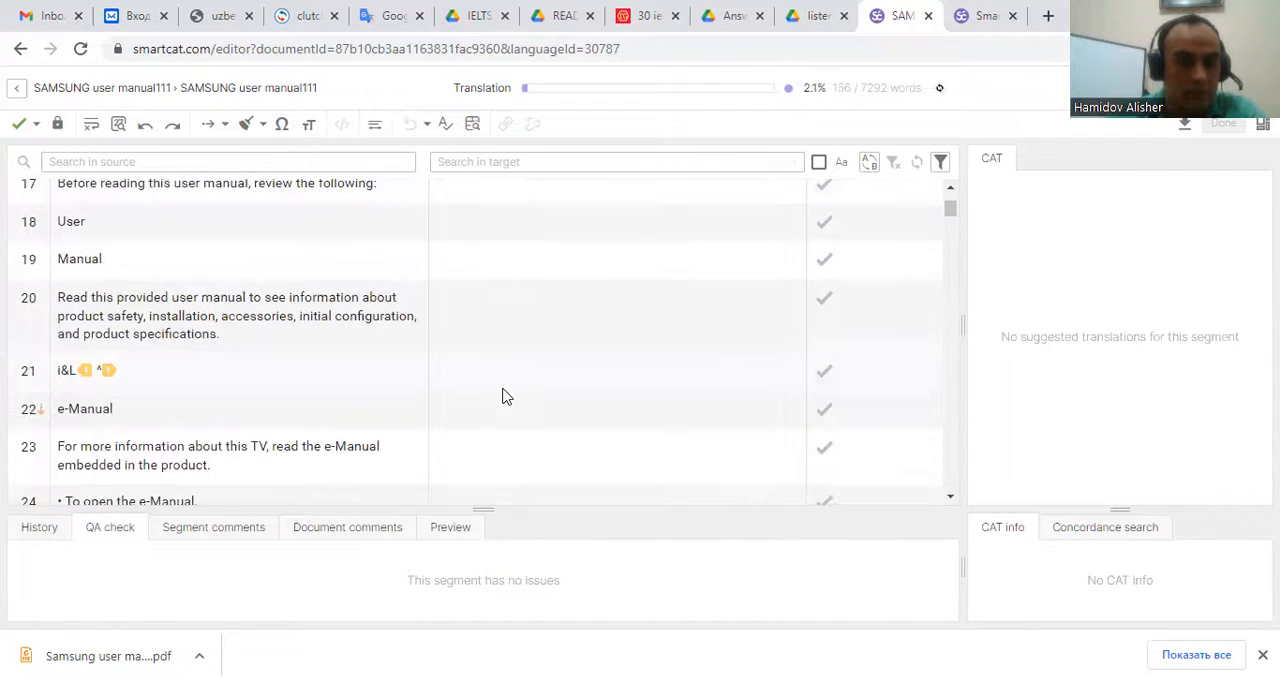
Translate segment 22 'e-Manual' as 'электрон қўлланма' and confirm it.
left_click(491, 371)
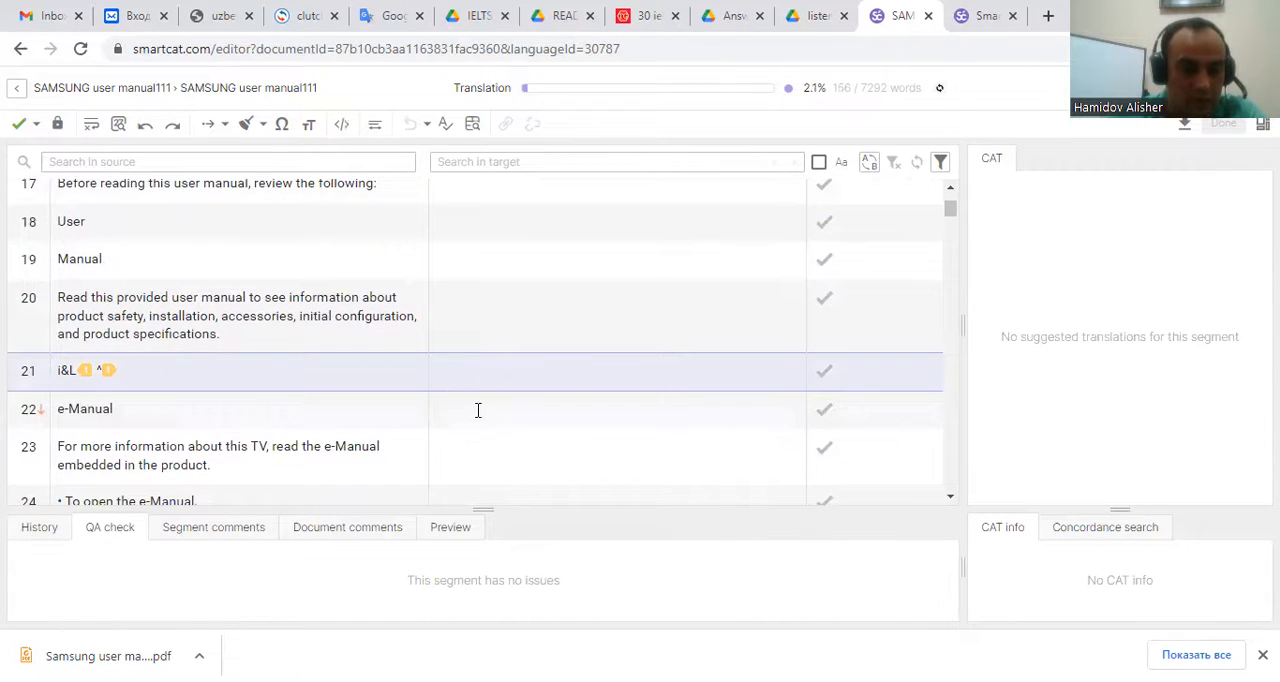
left_click(478, 410)
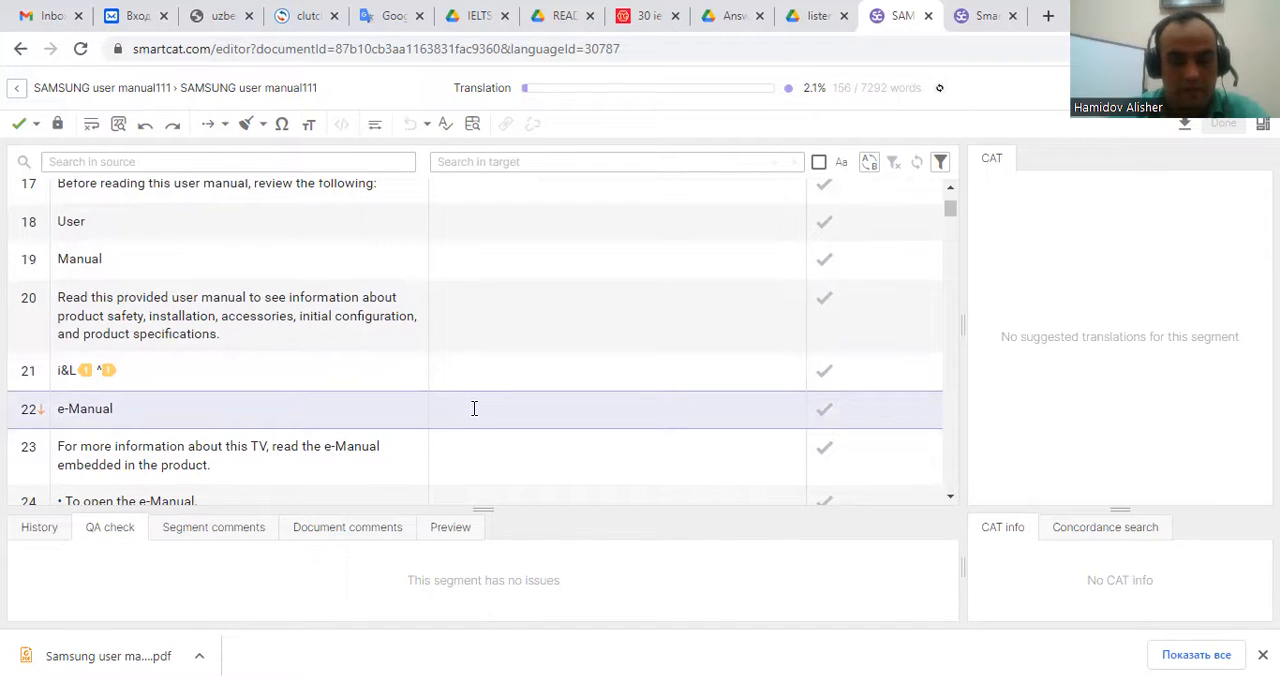
type("лектрон")
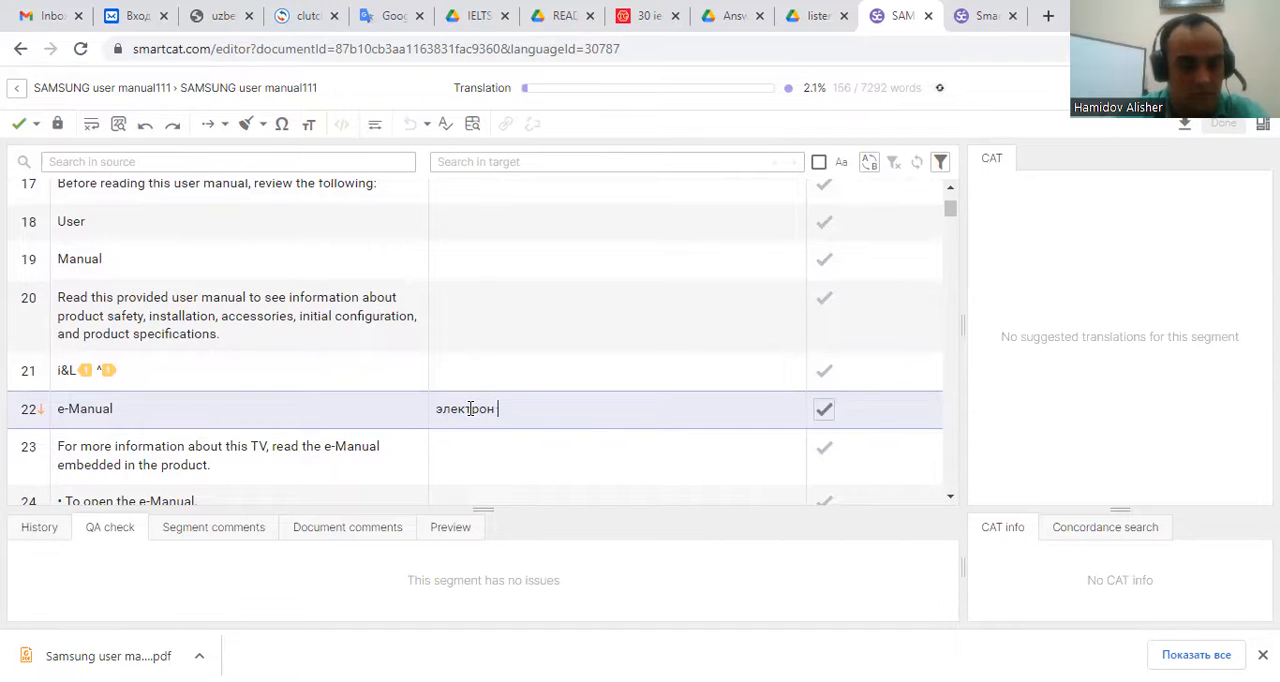
type(" қўлланма")
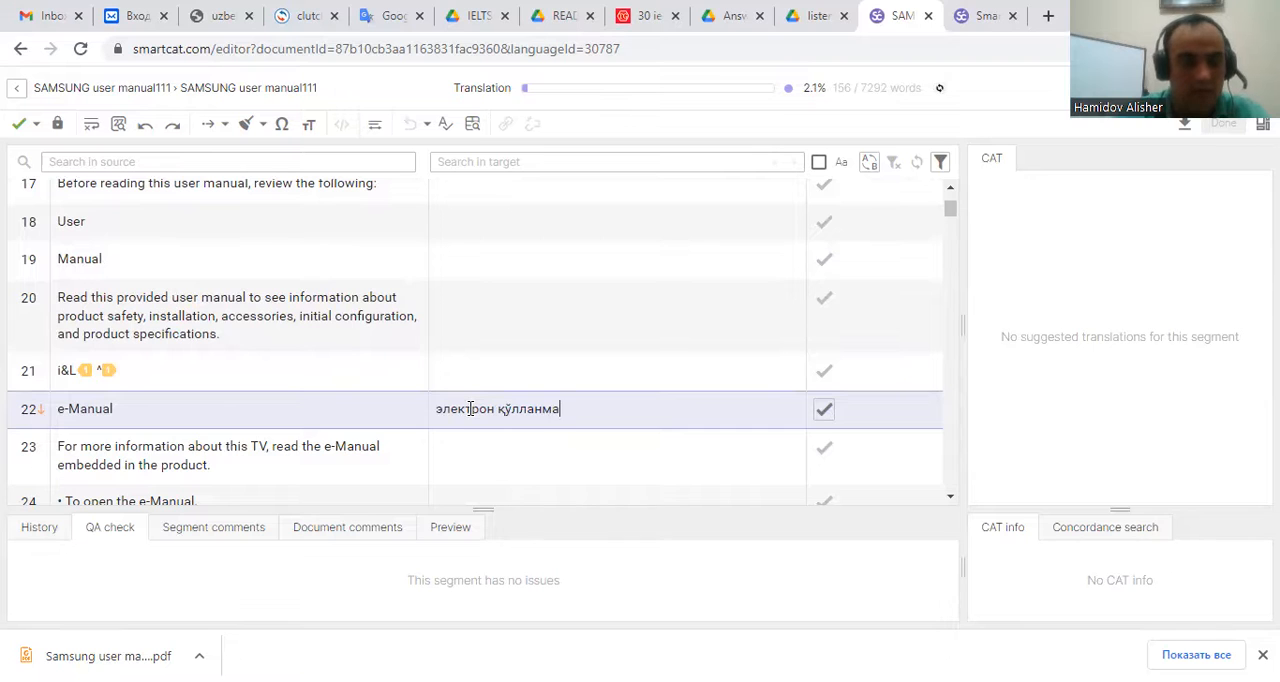
key("ctrl+Return")
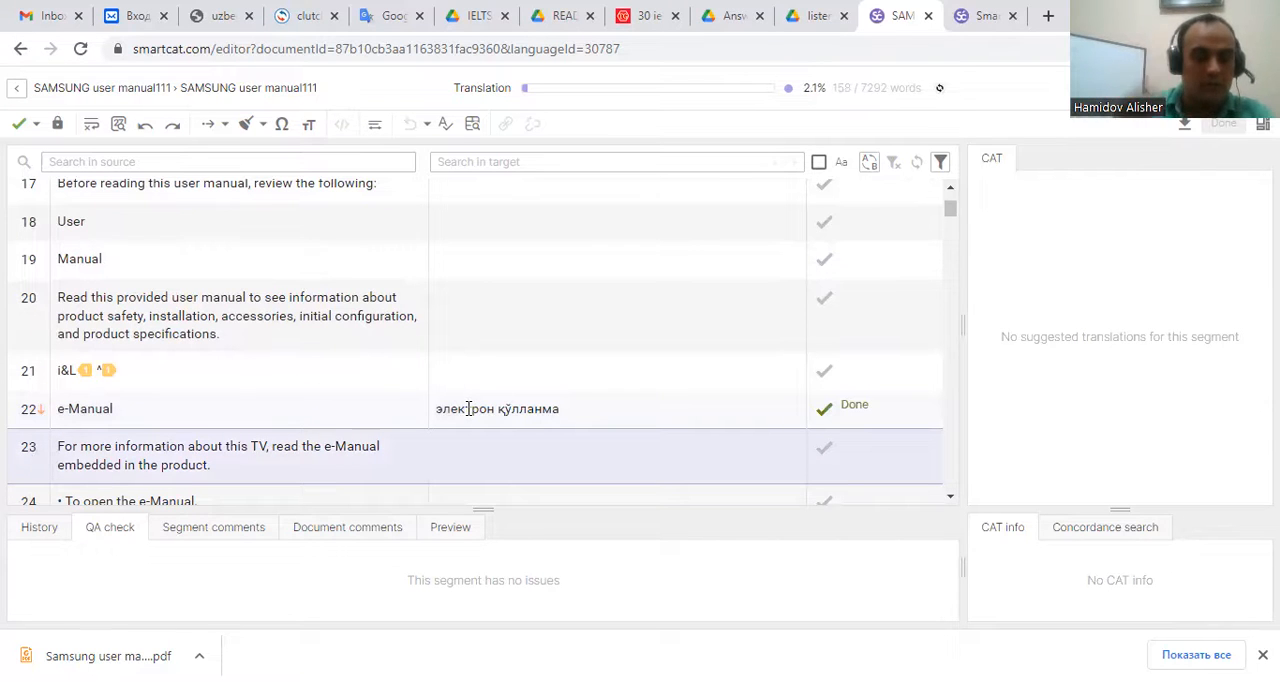
Scroll through the document to review the untranslated and auto-confirmed segments.
scroll(451, 400, "down", 1)
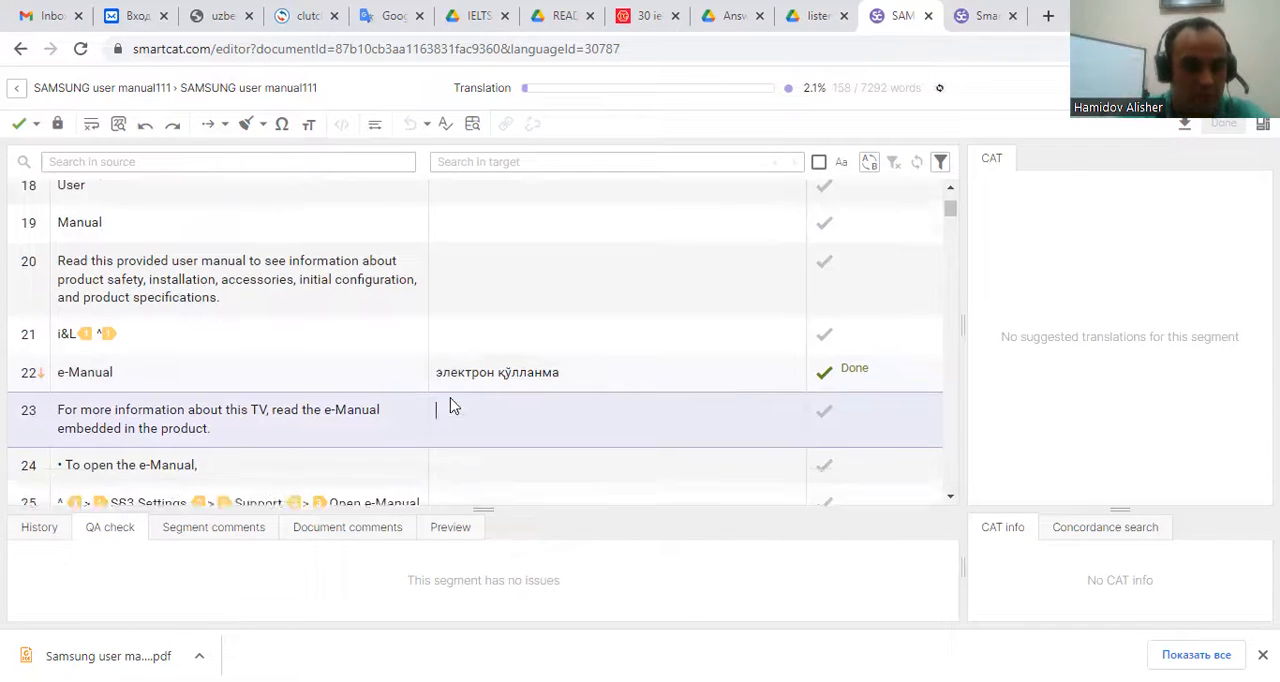
scroll(451, 404, "down", 3)
scroll(489, 380, "down", 3)
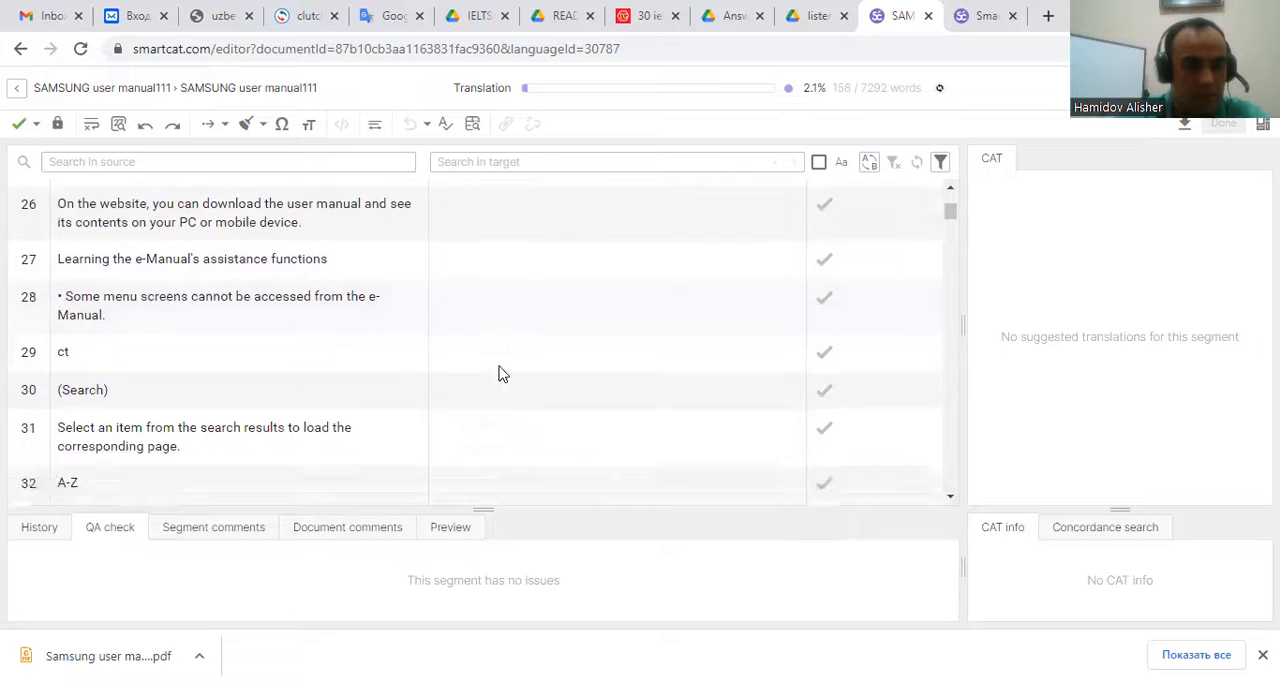
scroll(500, 372, "down", 2)
scroll(502, 385, "down", 2)
scroll(496, 390, "down", 7)
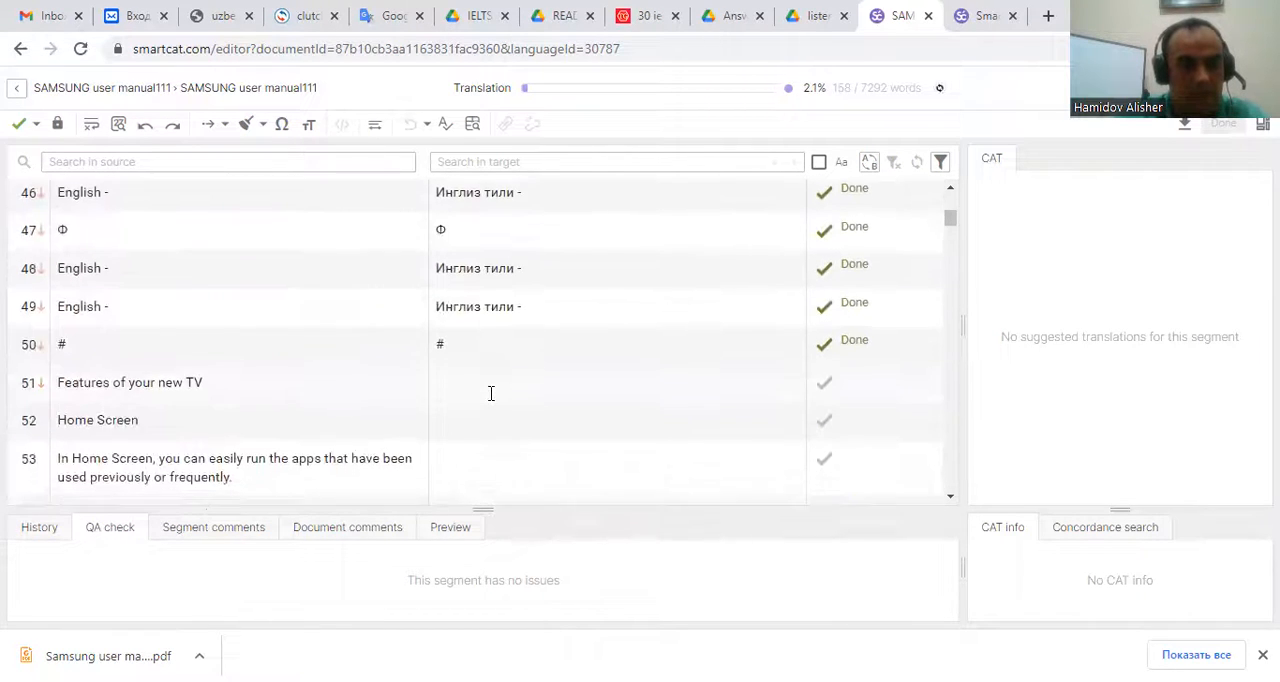
scroll(491, 393, "down", 3)
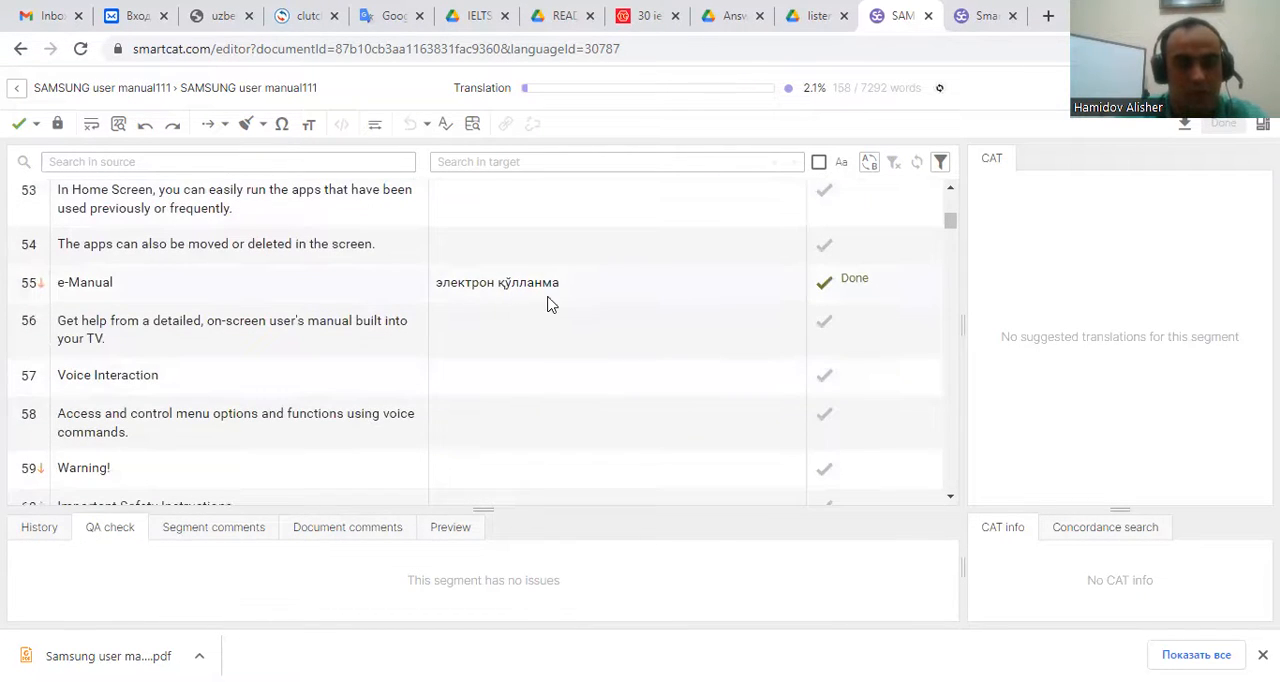
scroll(531, 296, "up", 1)
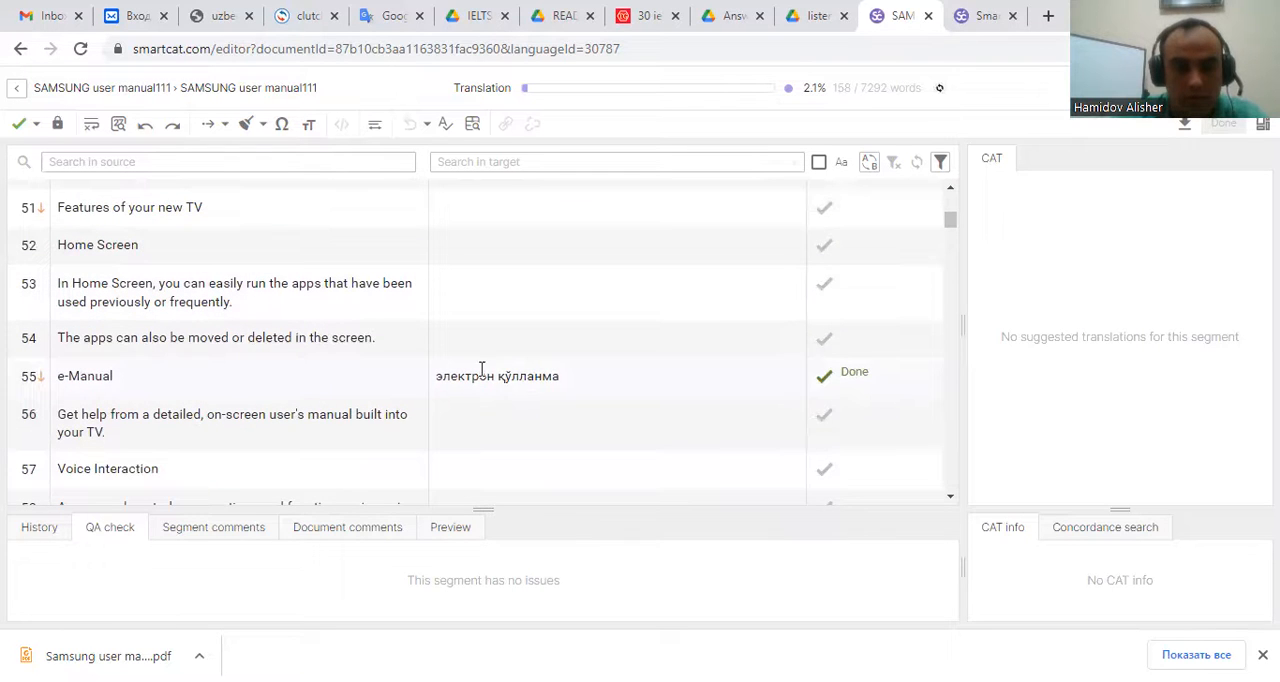
scroll(560, 375, "down", 12)
scroll(543, 376, "down", 6)
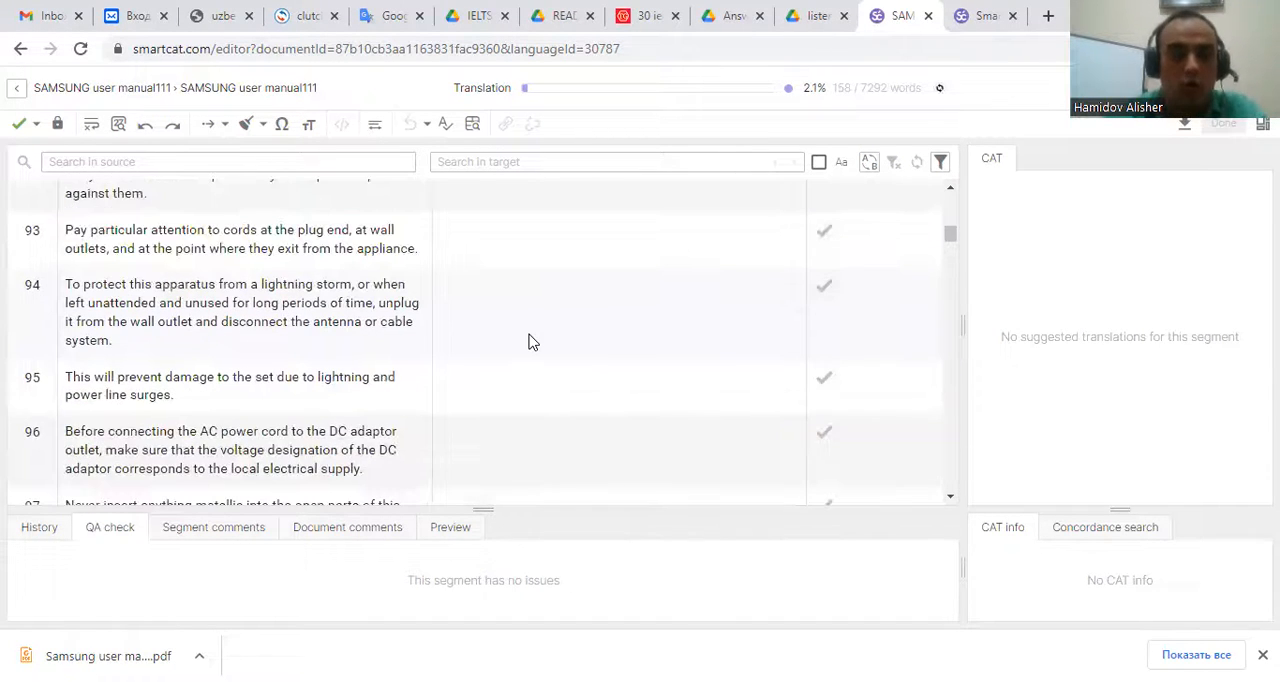
scroll(629, 357, "down", 8)
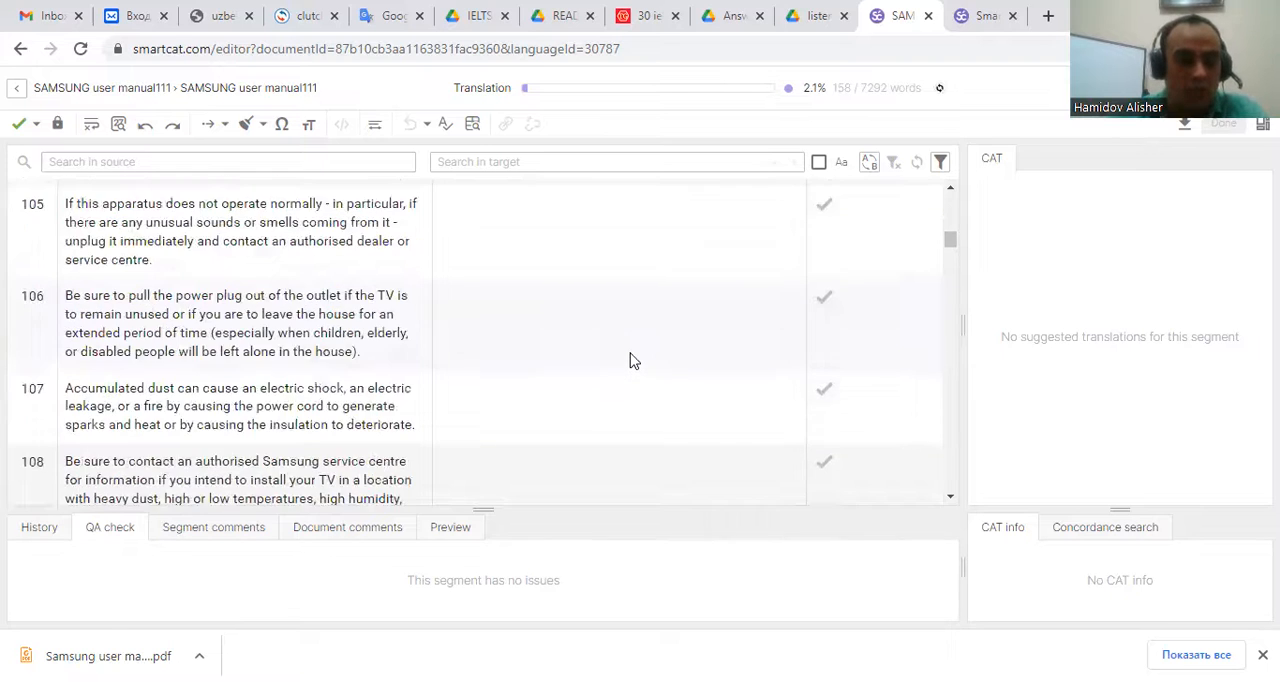
scroll(627, 357, "down", 4)
scroll(474, 291, "up", 4)
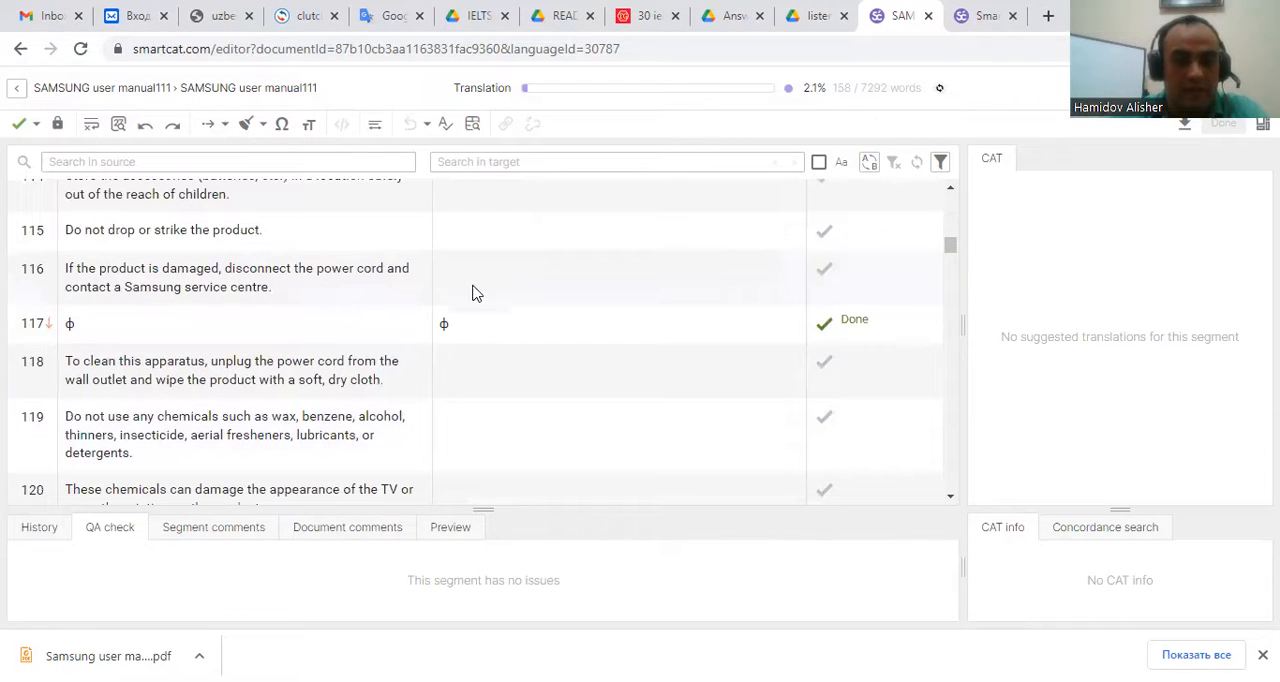
scroll(463, 321, "down", 8)
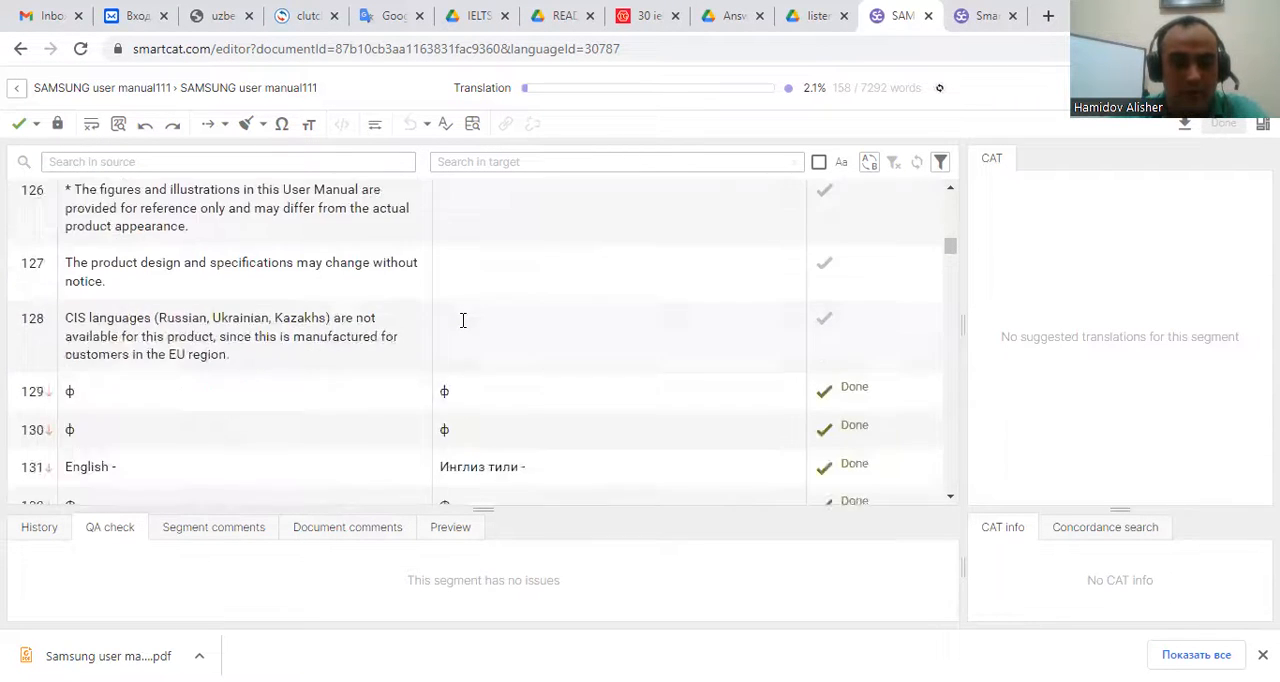
scroll(465, 321, "up", 3)
scroll(466, 300, "down", 3)
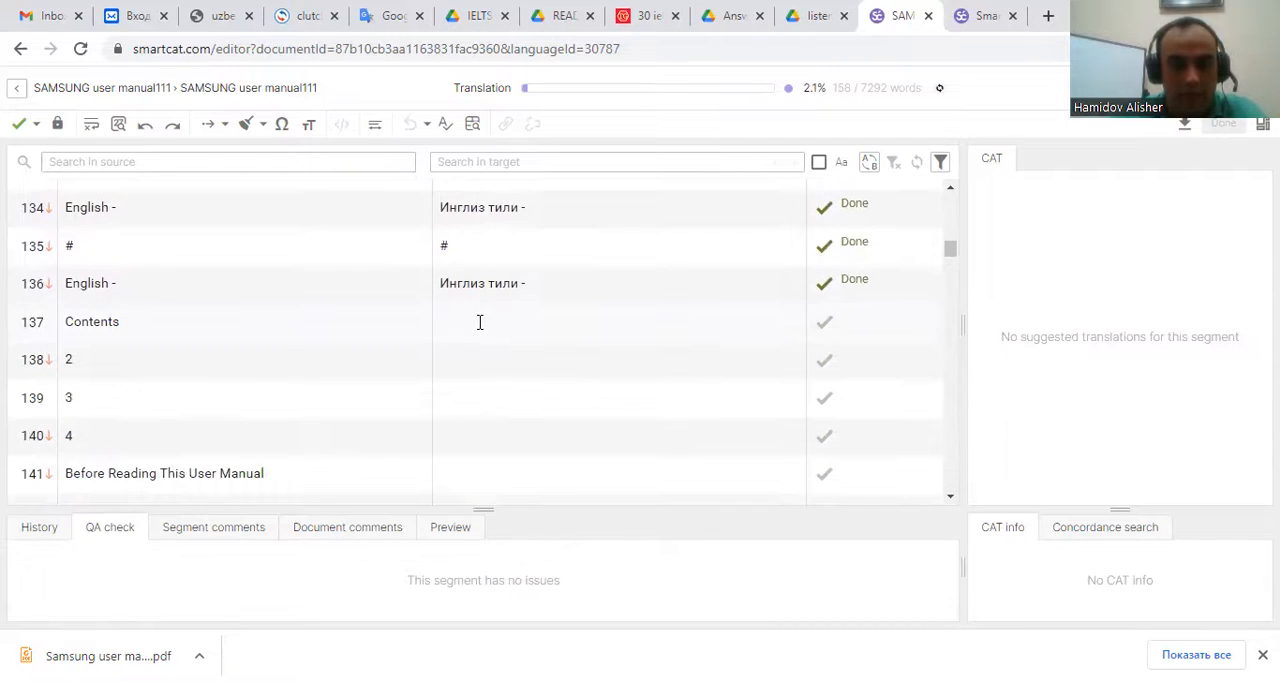
Translate segment 137 'Contents' as 'Мундарижа' and confirm it.
left_click(480, 322)
type("Мунд")
key("BackSpace")
key("BackSpace")
type("ндарижа")
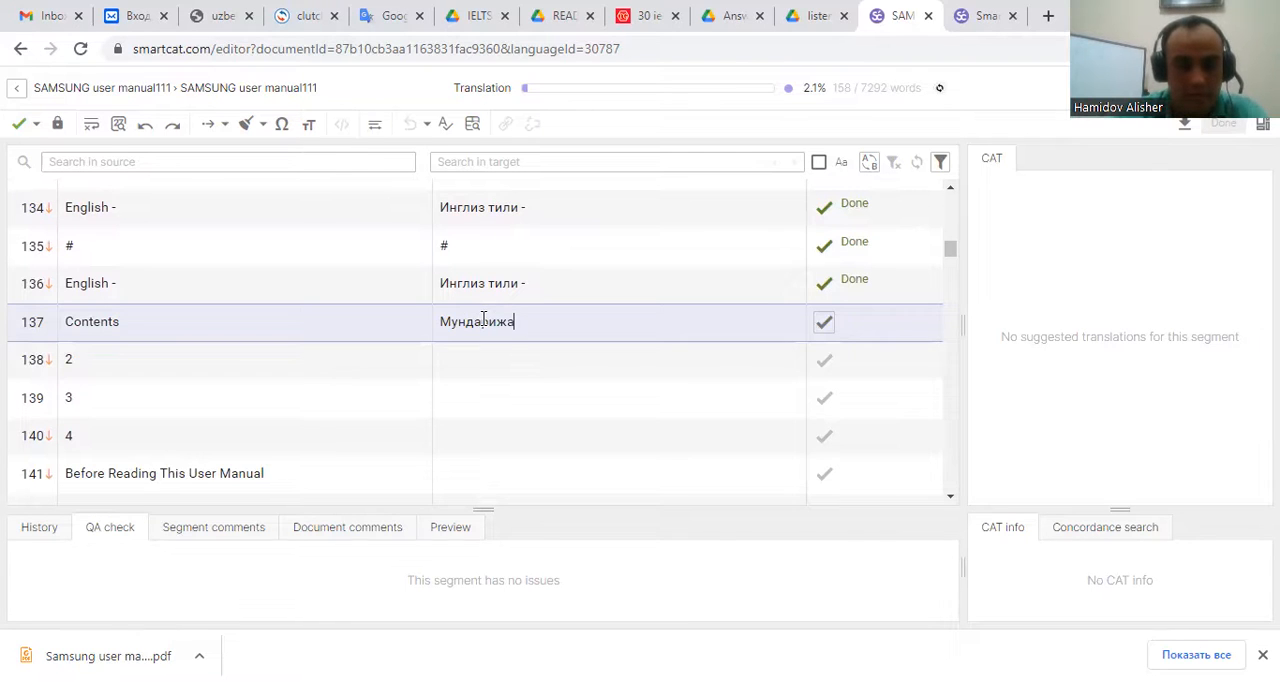
key("ctrl+Return")
Enter 2, 3 and 4 as the translations of segments 138 to 140, confirming each.
type("2")
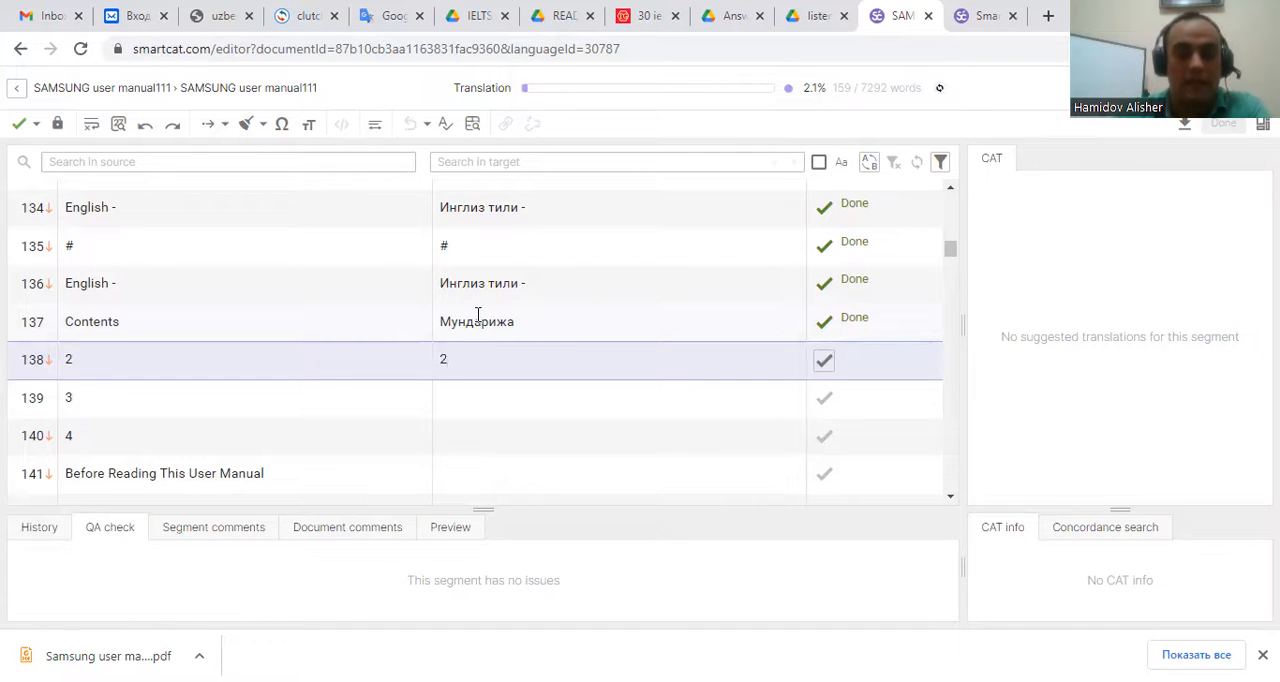
key("ctrl+Return")
type("3")
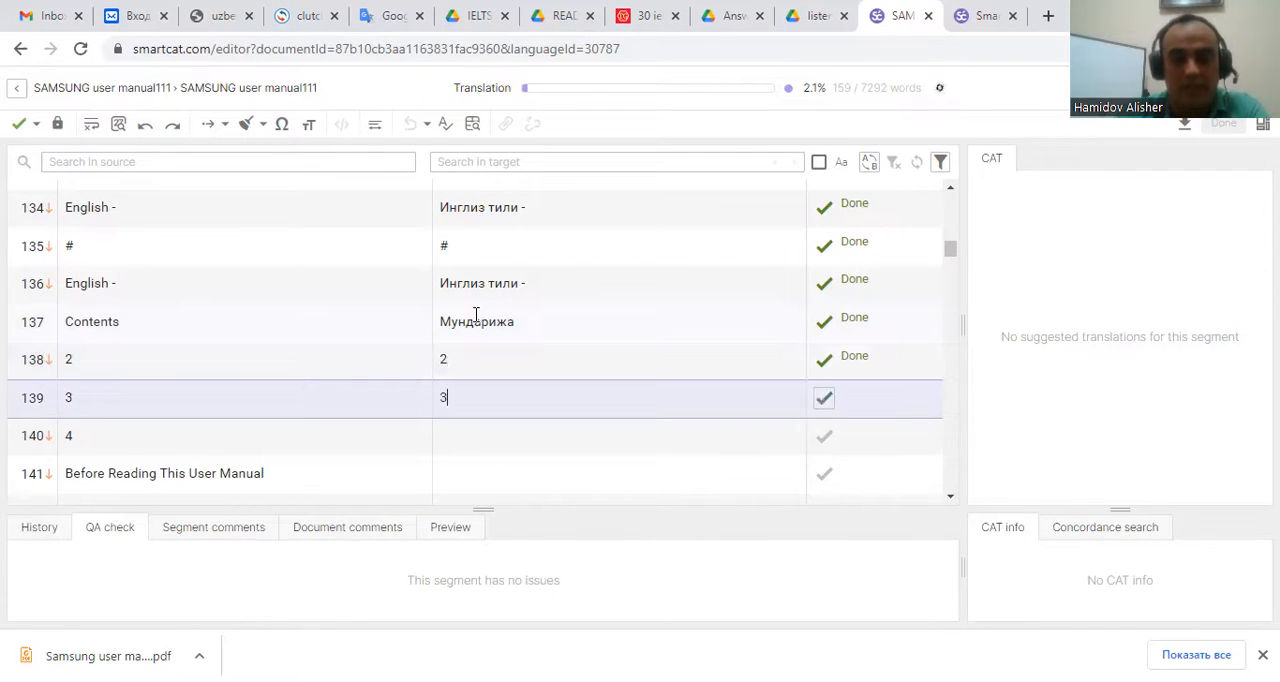
key("ctrl+Return")
type("4")
key("ctrl+Return")
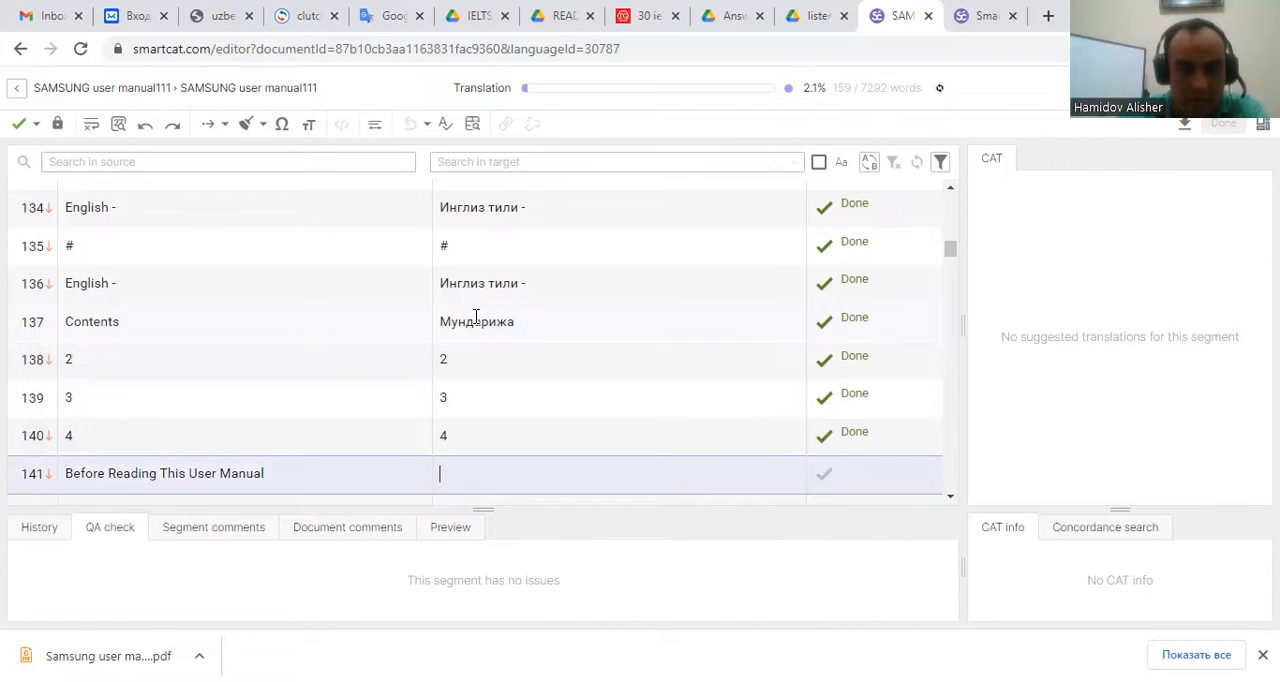
Select the segments around 142–162 and inspect the translation memory matches for the confirmed ones.
scroll(374, 317, "down", 2)
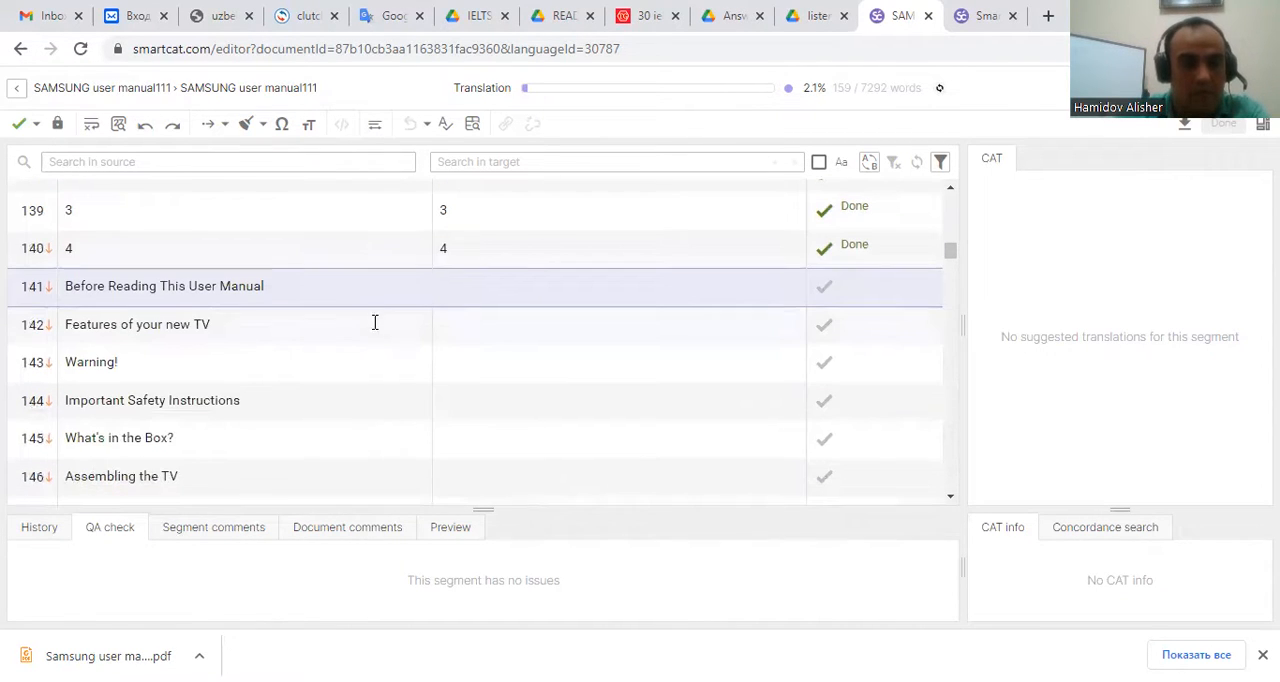
left_click(494, 325)
left_click(481, 363)
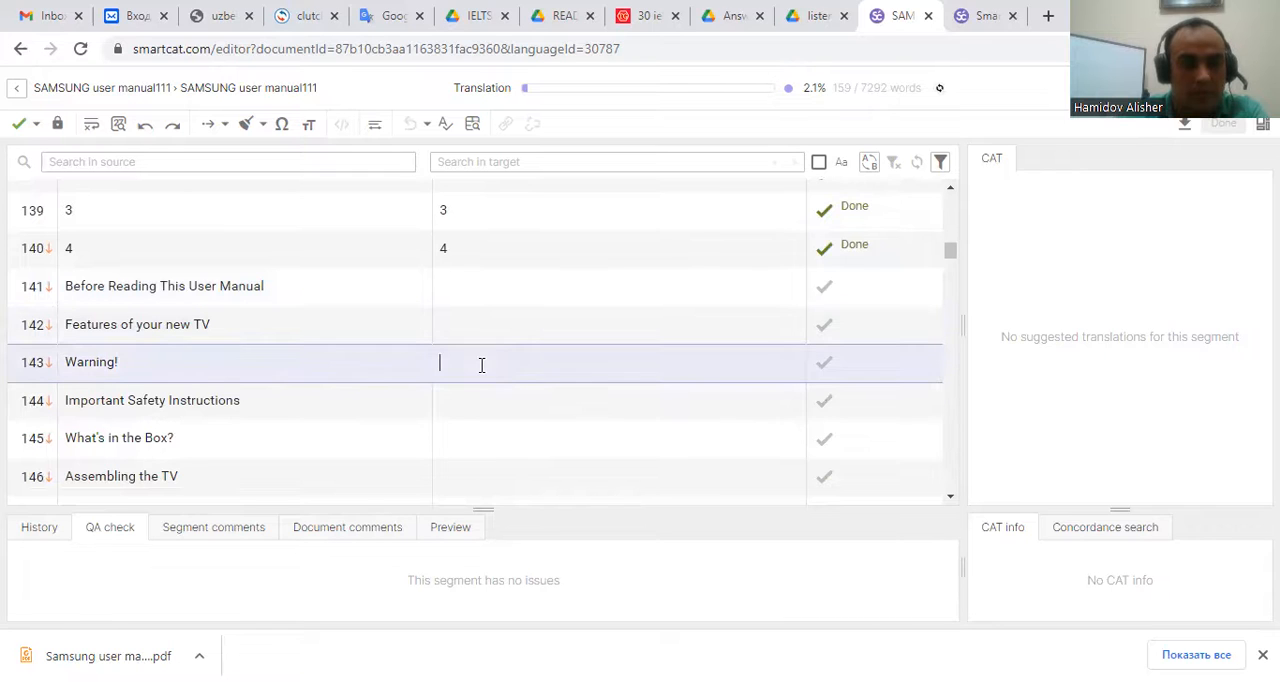
left_click(472, 393)
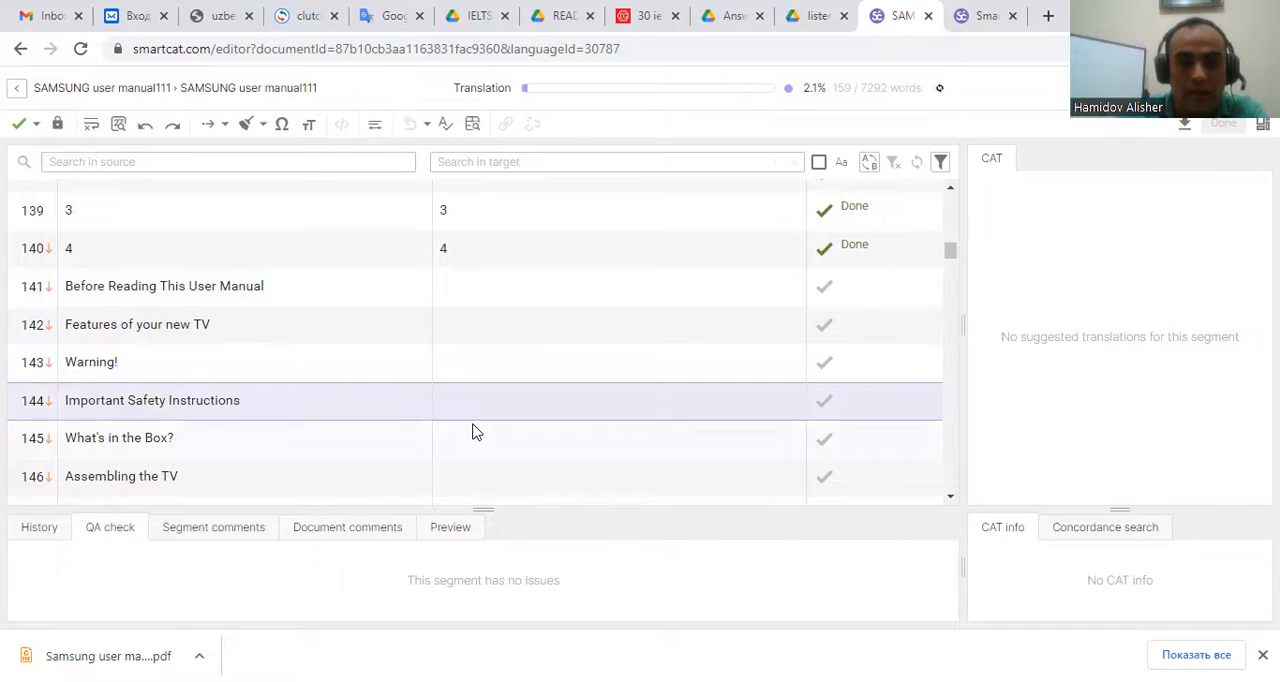
left_click(474, 435)
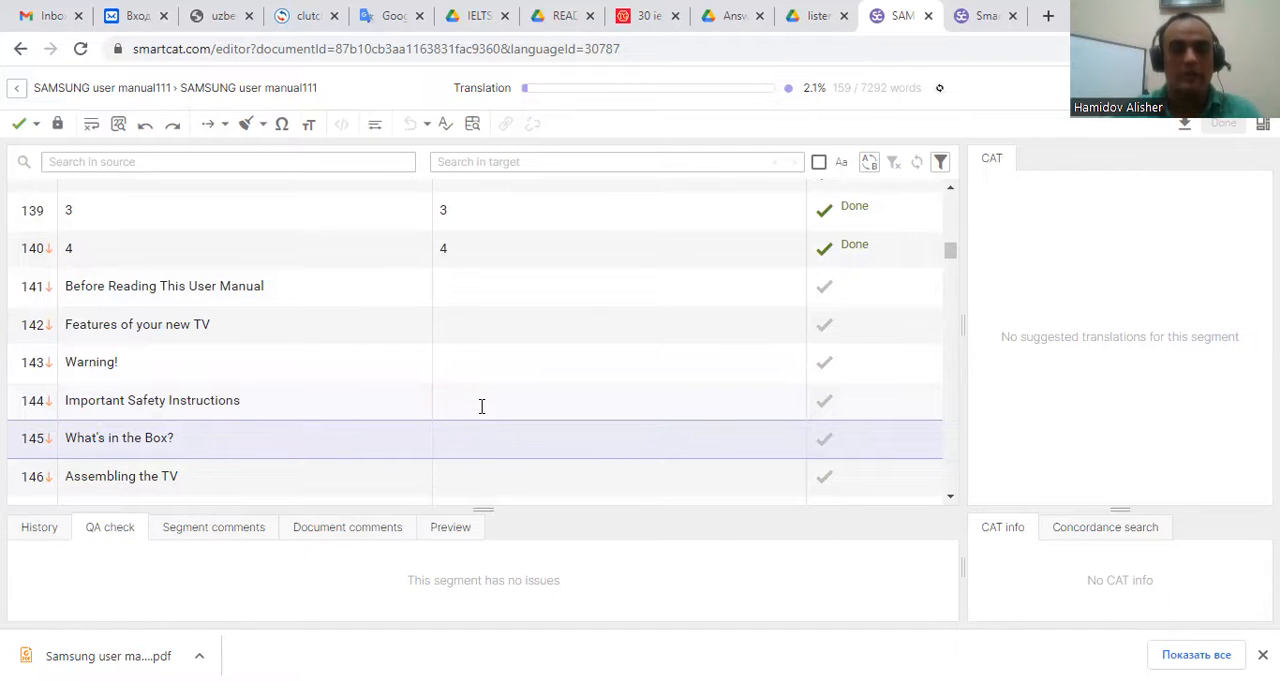
scroll(440, 395, "down", 5)
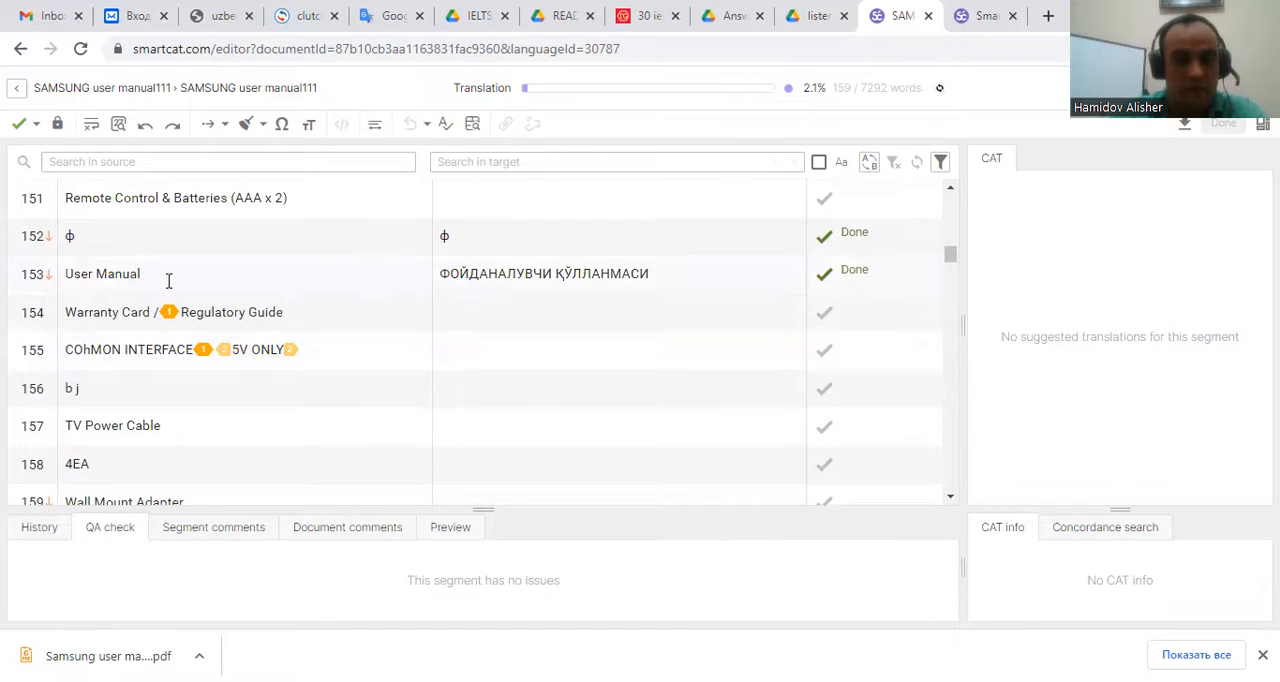
left_click(663, 277)
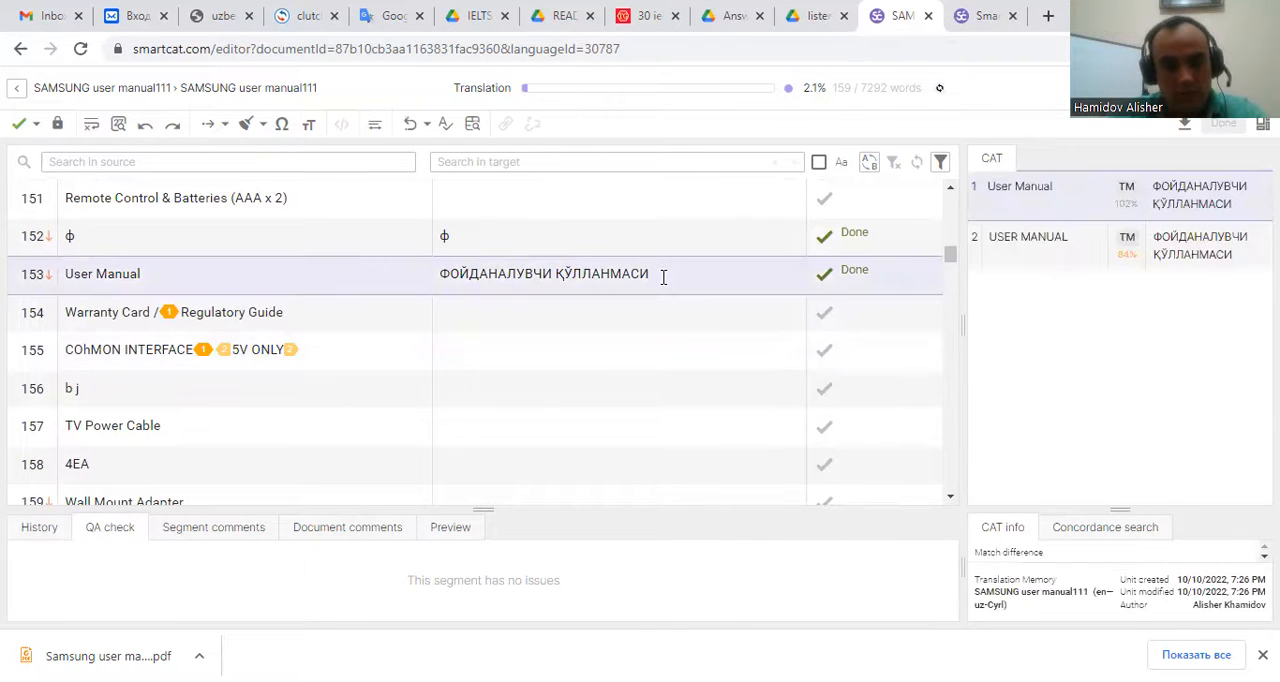
left_click(588, 241)
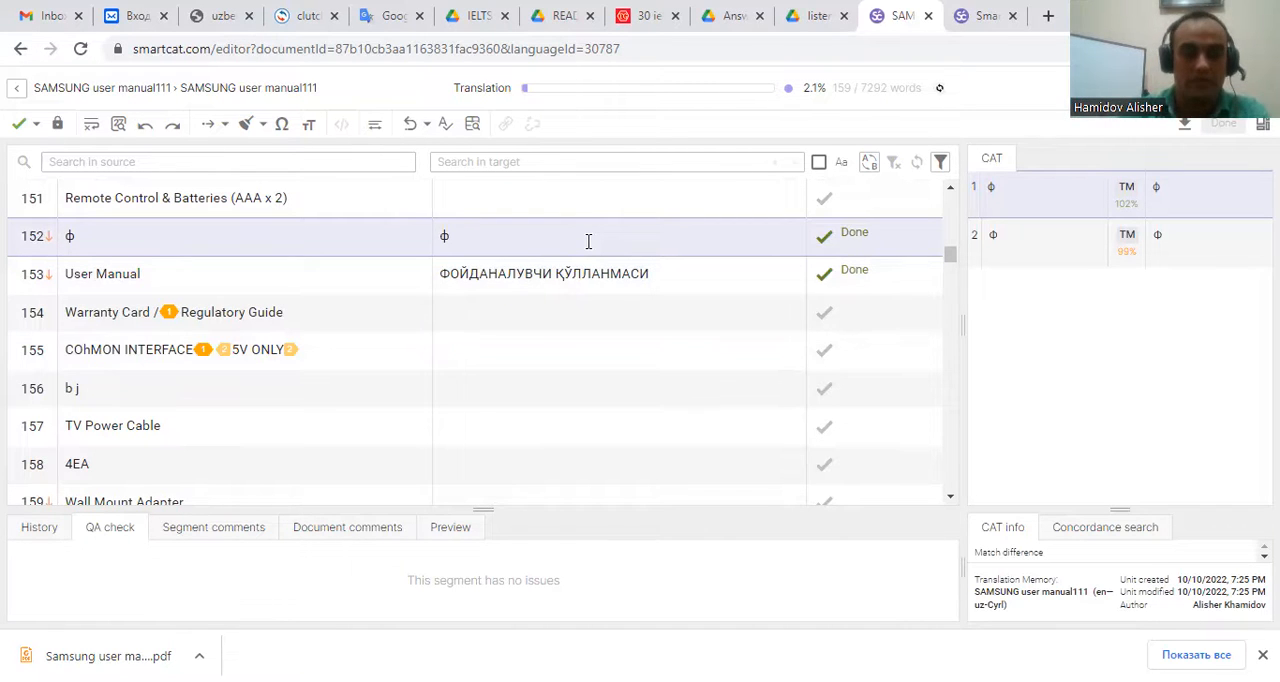
scroll(540, 290, "down", 4)
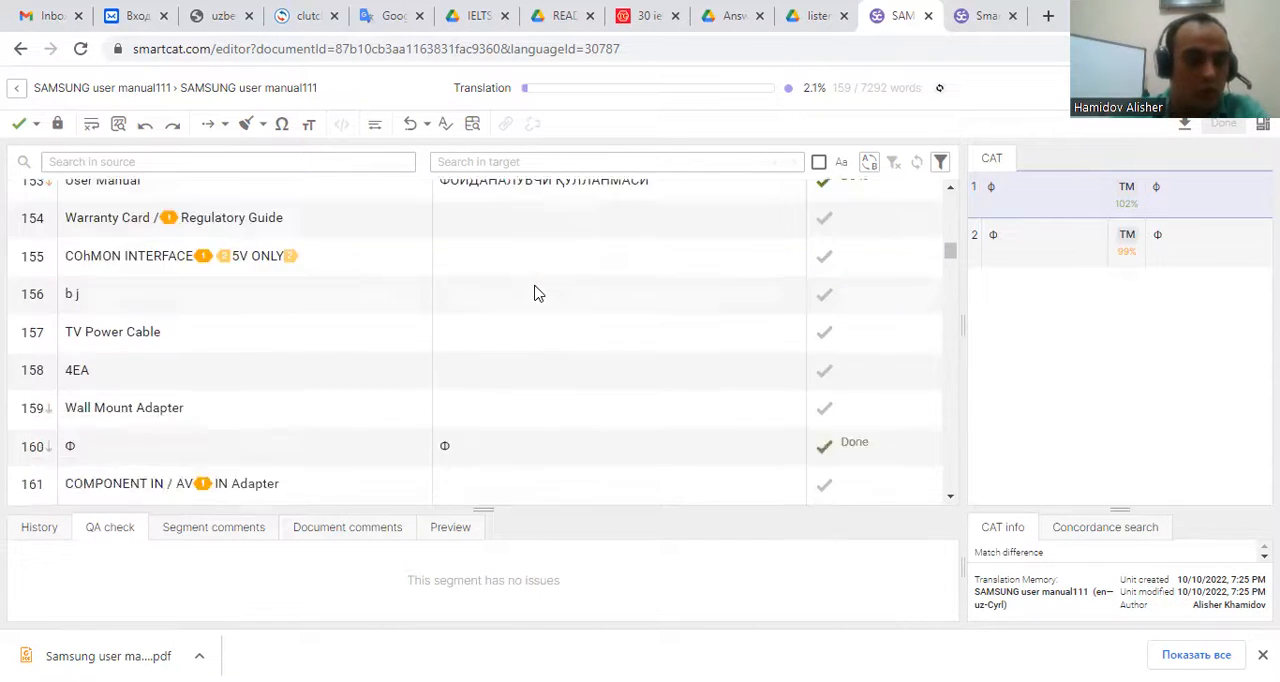
scroll(525, 300, "up", 2)
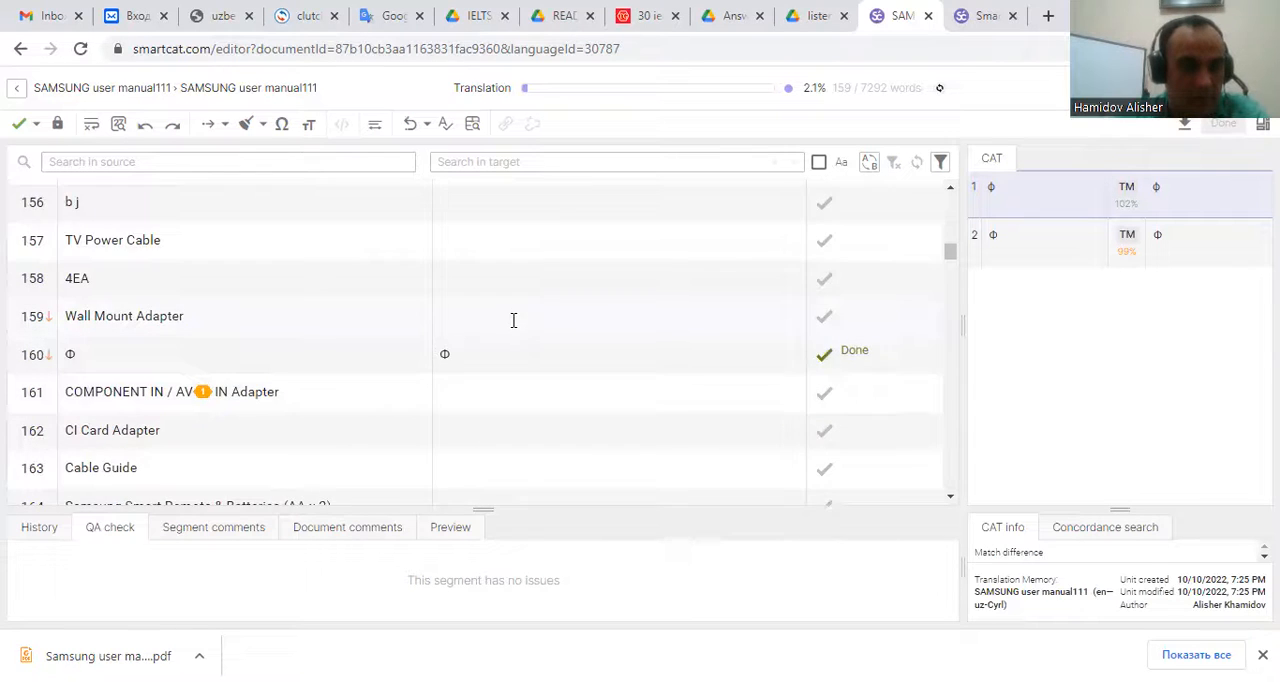
scroll(512, 318, "down", 2)
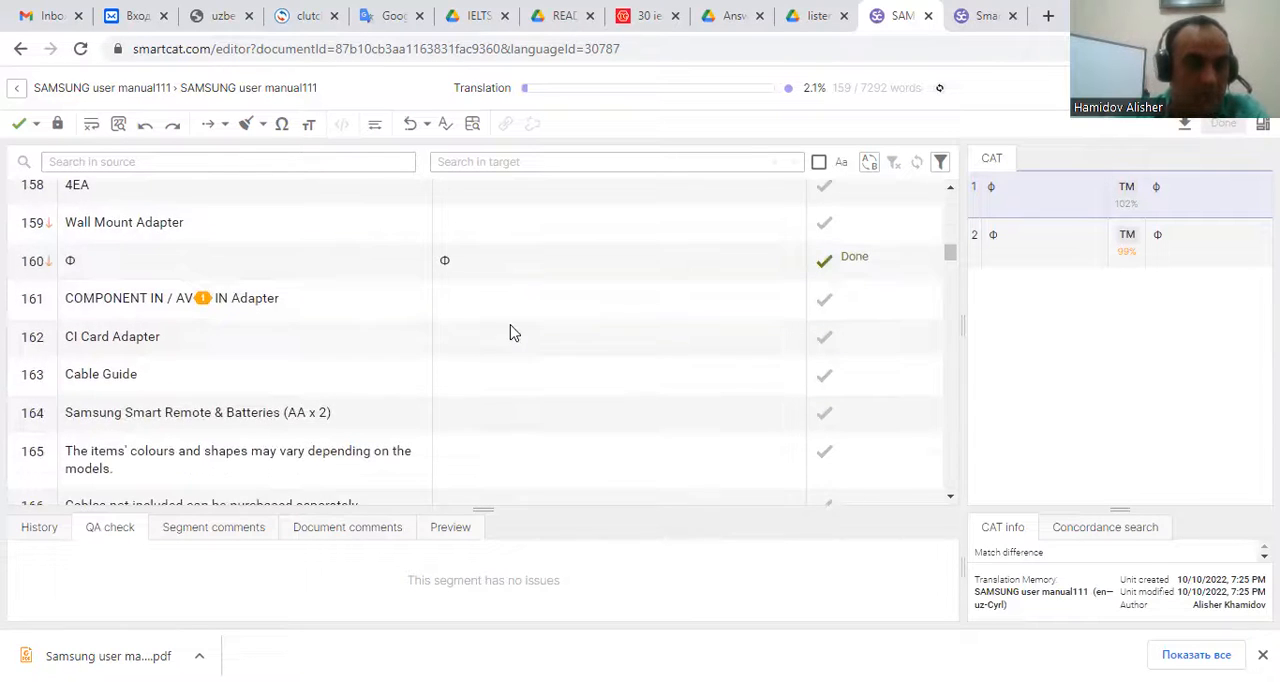
left_click(476, 243)
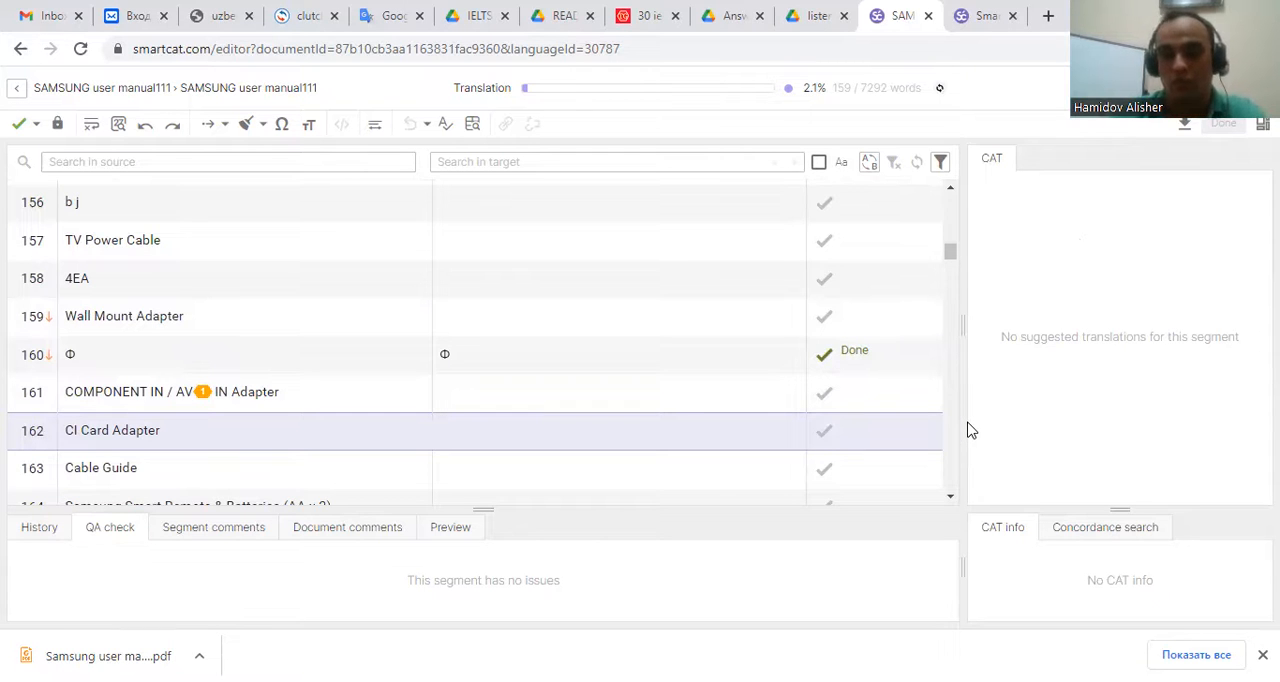
Check the document's translation progress and jump to the end of the segment list.
scroll(606, 400, "up", 20)
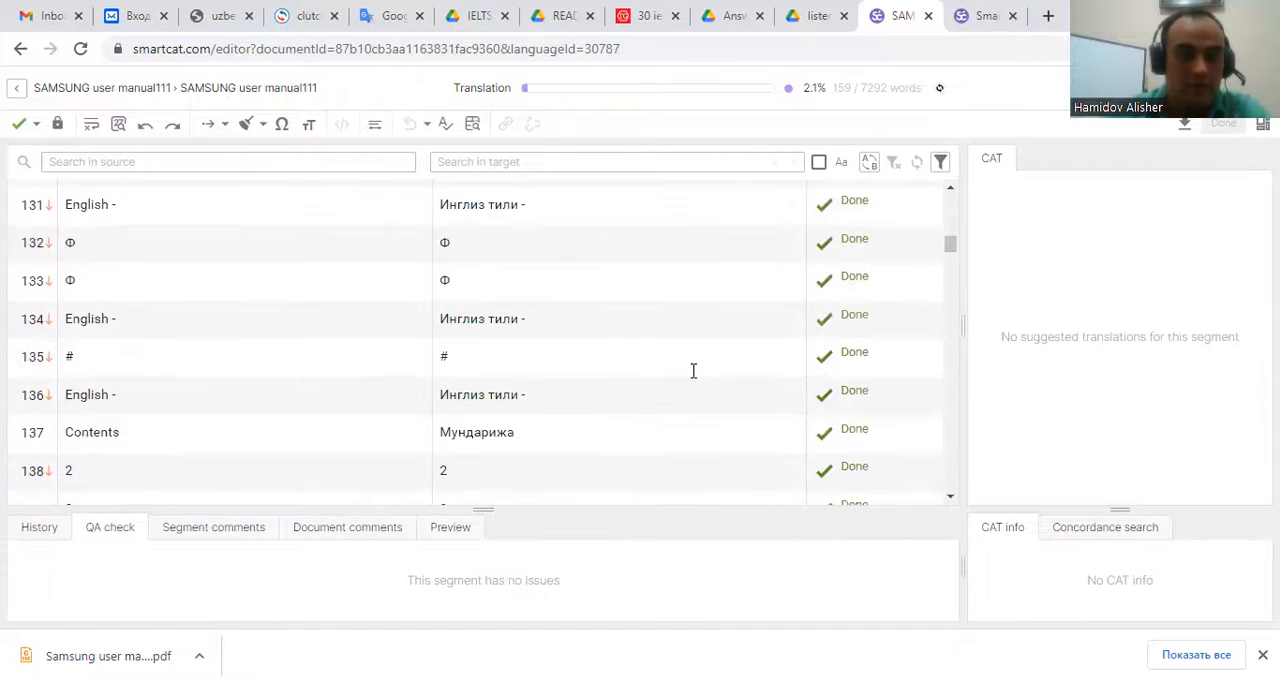
scroll(643, 355, "up", 7)
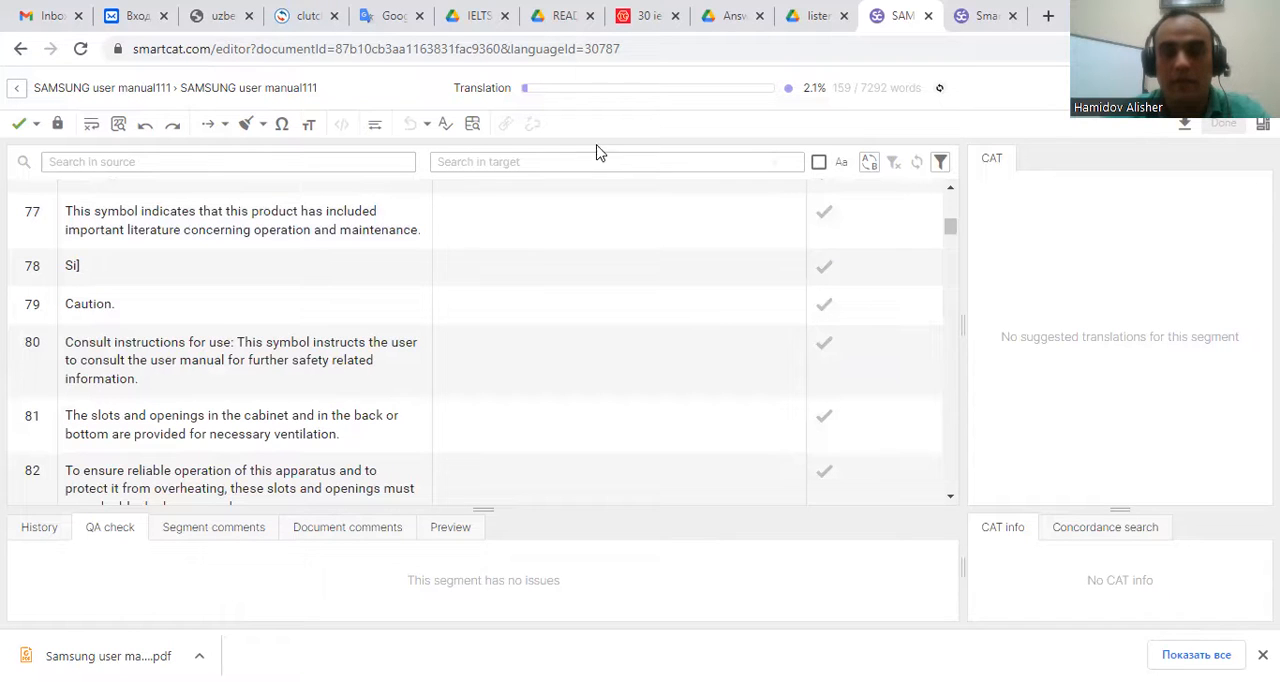
mouse_move(760, 94)
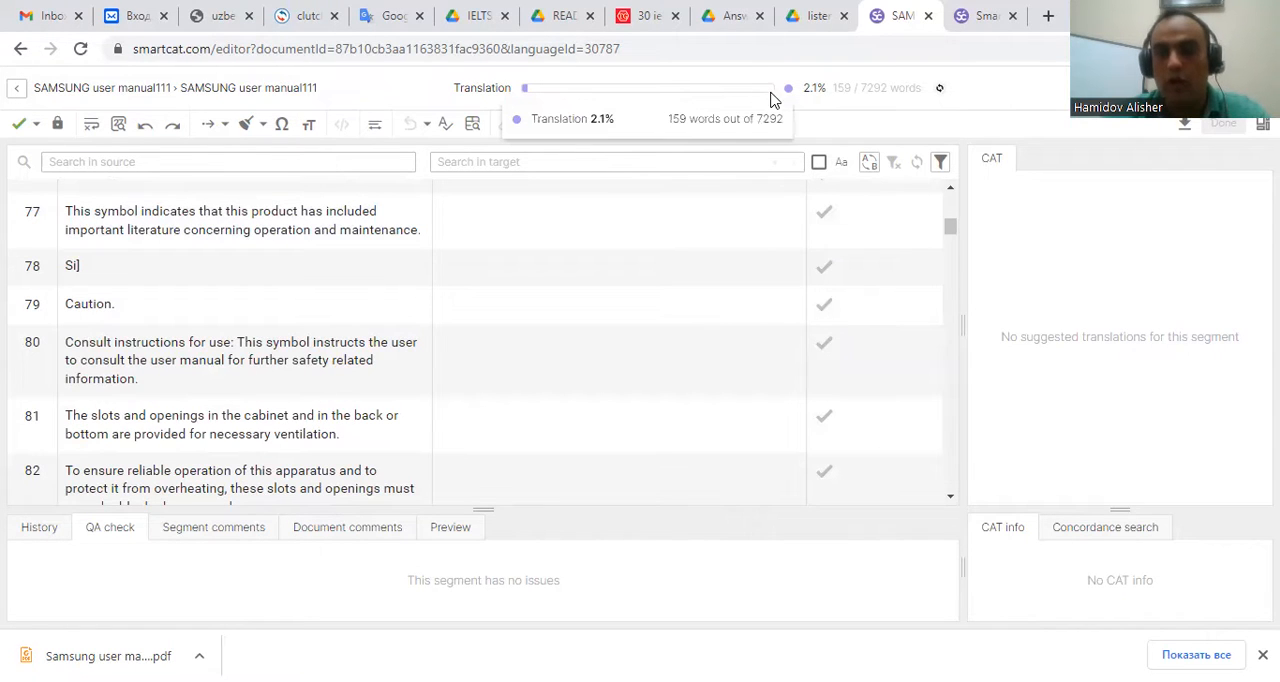
scroll(952, 300, "down", 2)
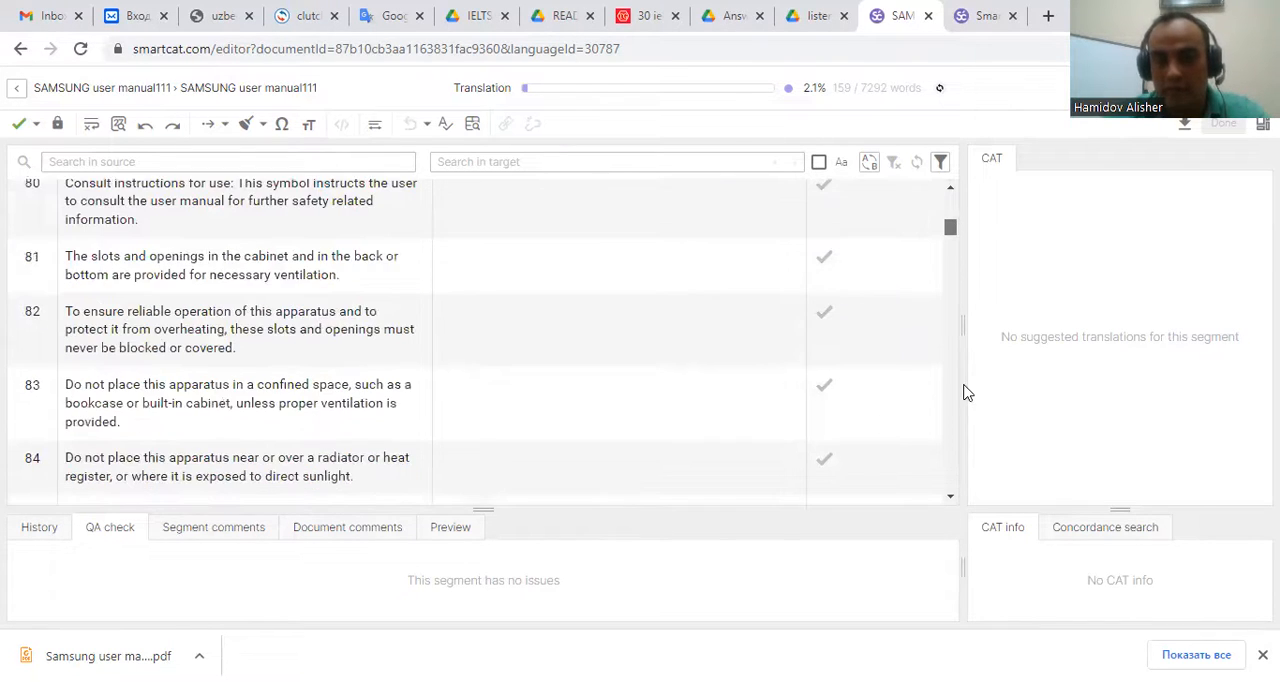
left_click(952, 490)
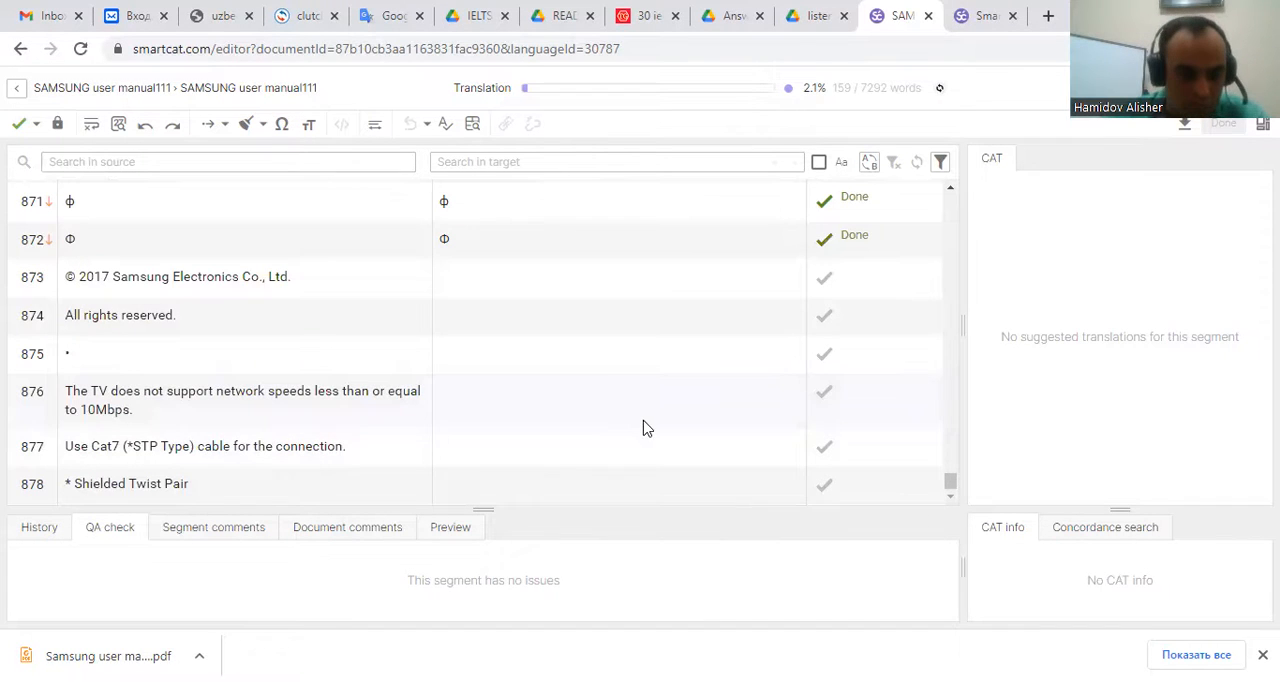
Download the document's translation as an exported file.
left_click(514, 485)
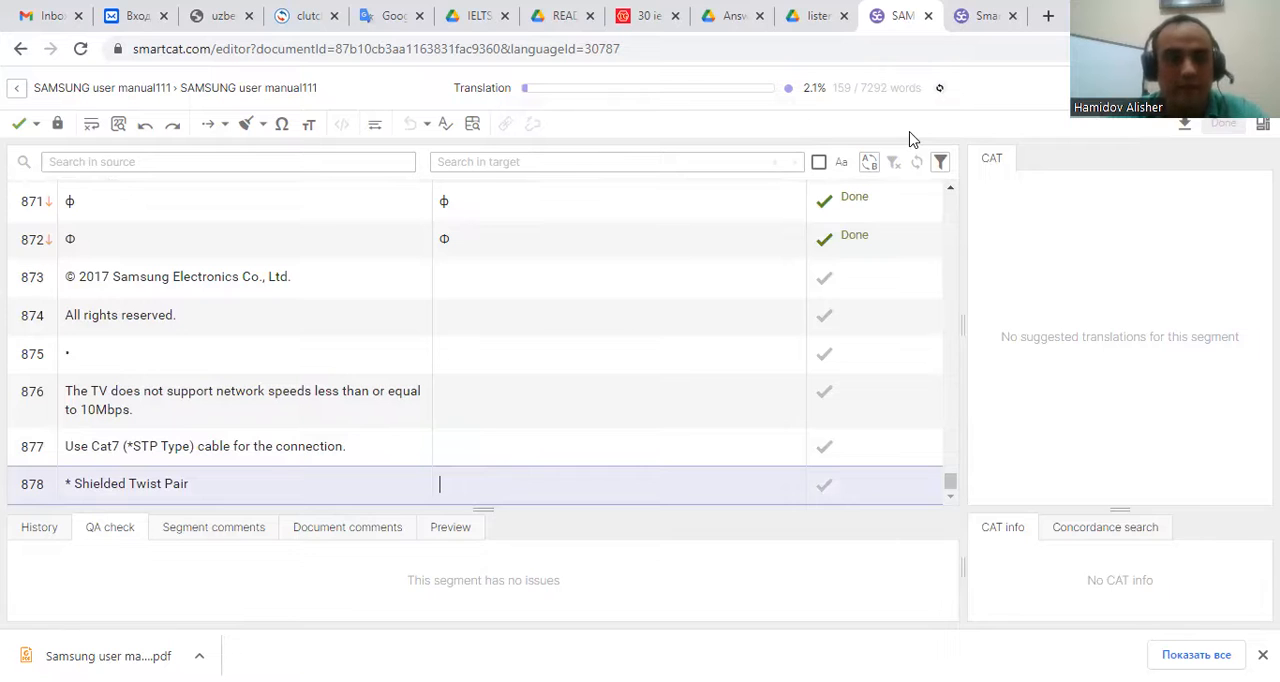
left_click(1183, 127)
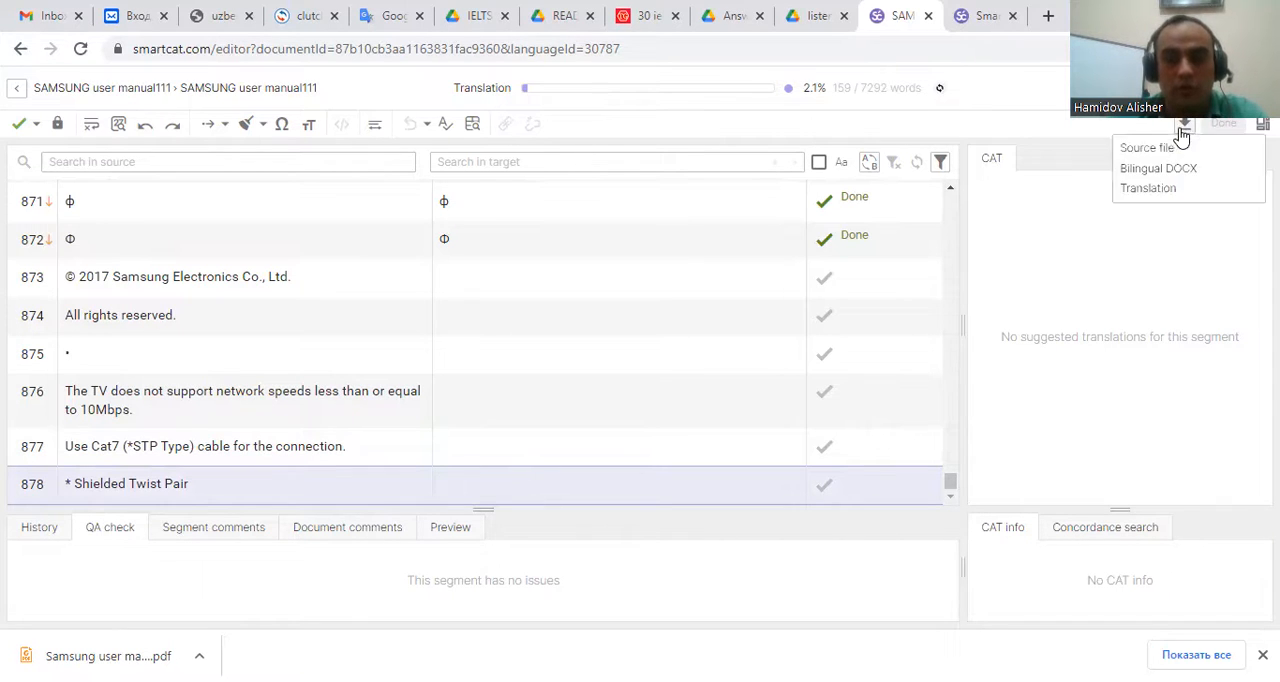
left_click(1173, 190)
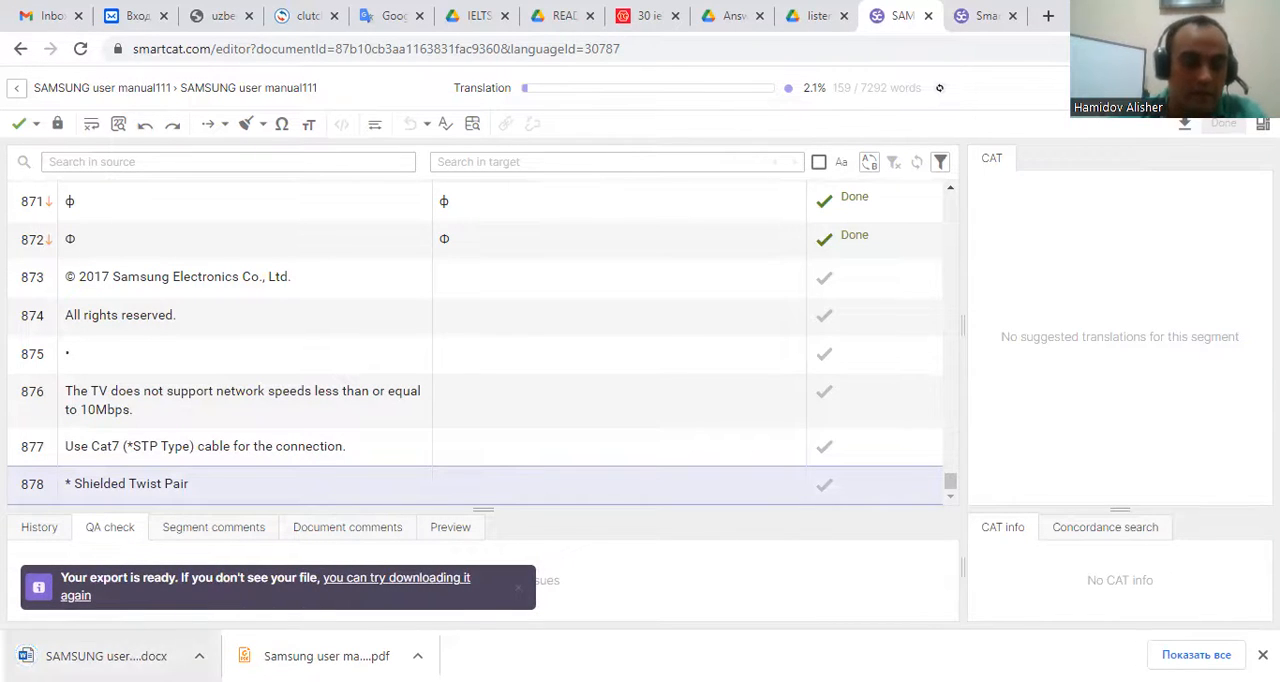
Open the exported DOCX in Word and look through the translated manual's pages.
left_click(248, 642)
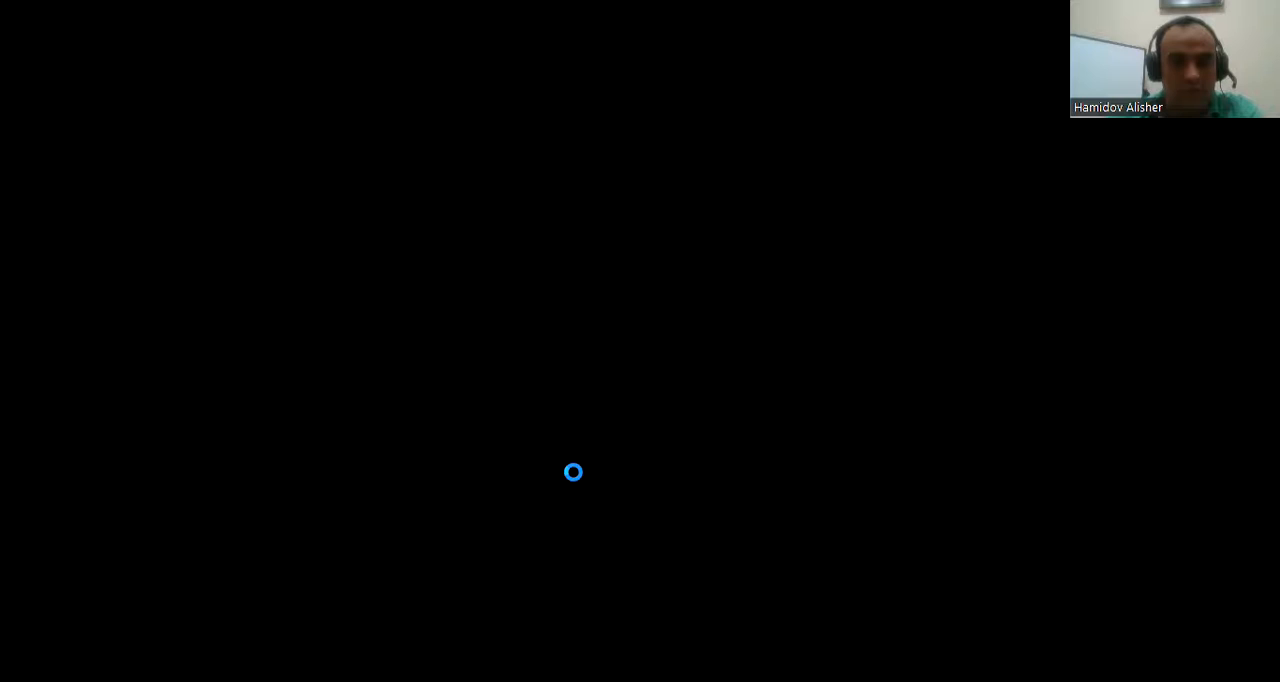
scroll(634, 370, "down", 5)
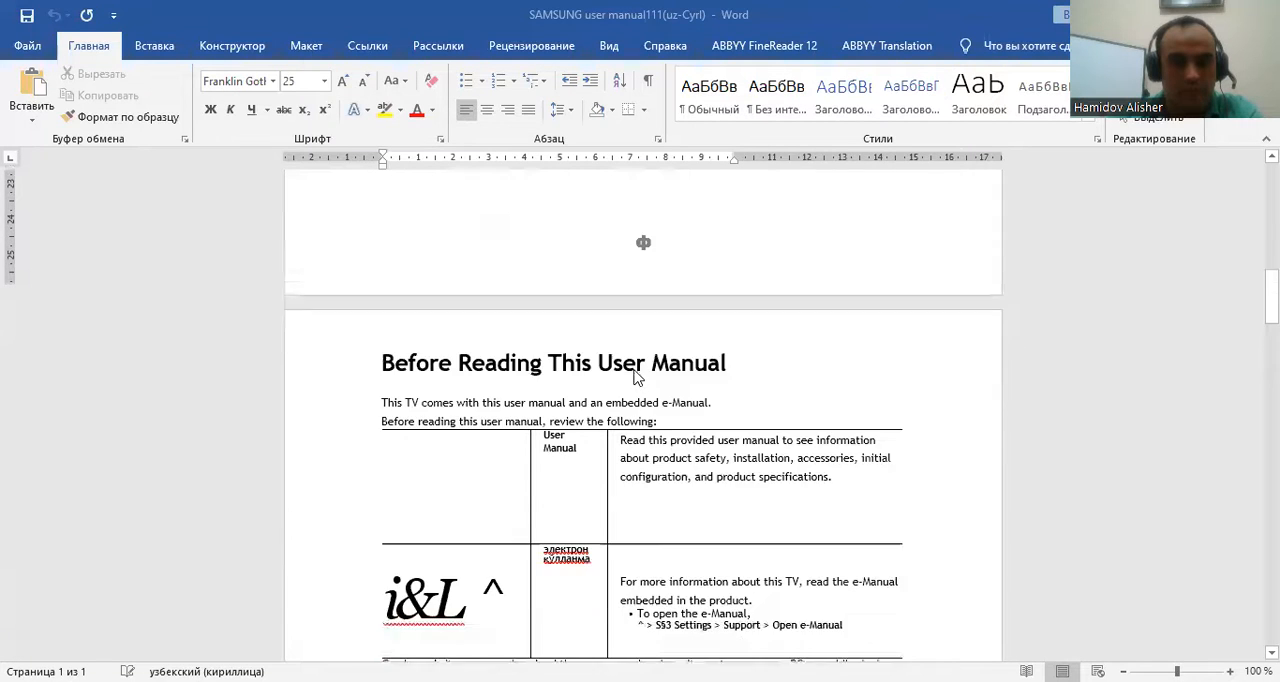
scroll(655, 378, "down", 2)
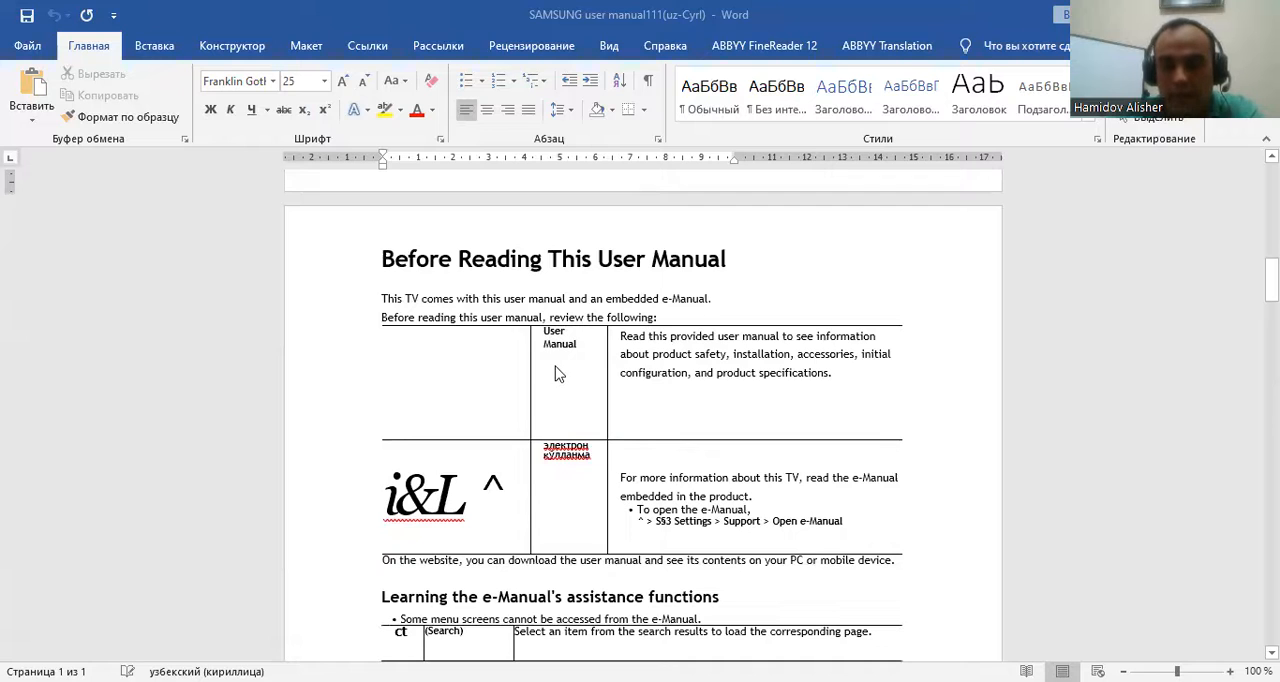
scroll(545, 365, "down", 2)
right_click(588, 372)
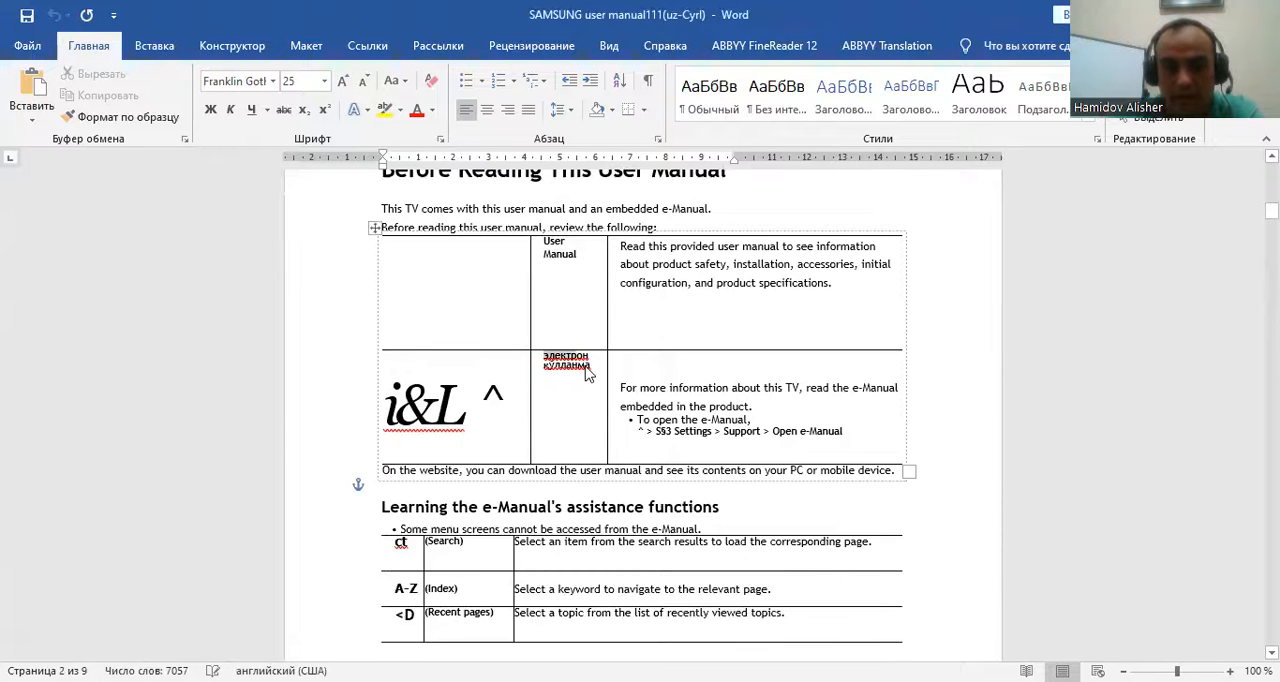
left_click(588, 372)
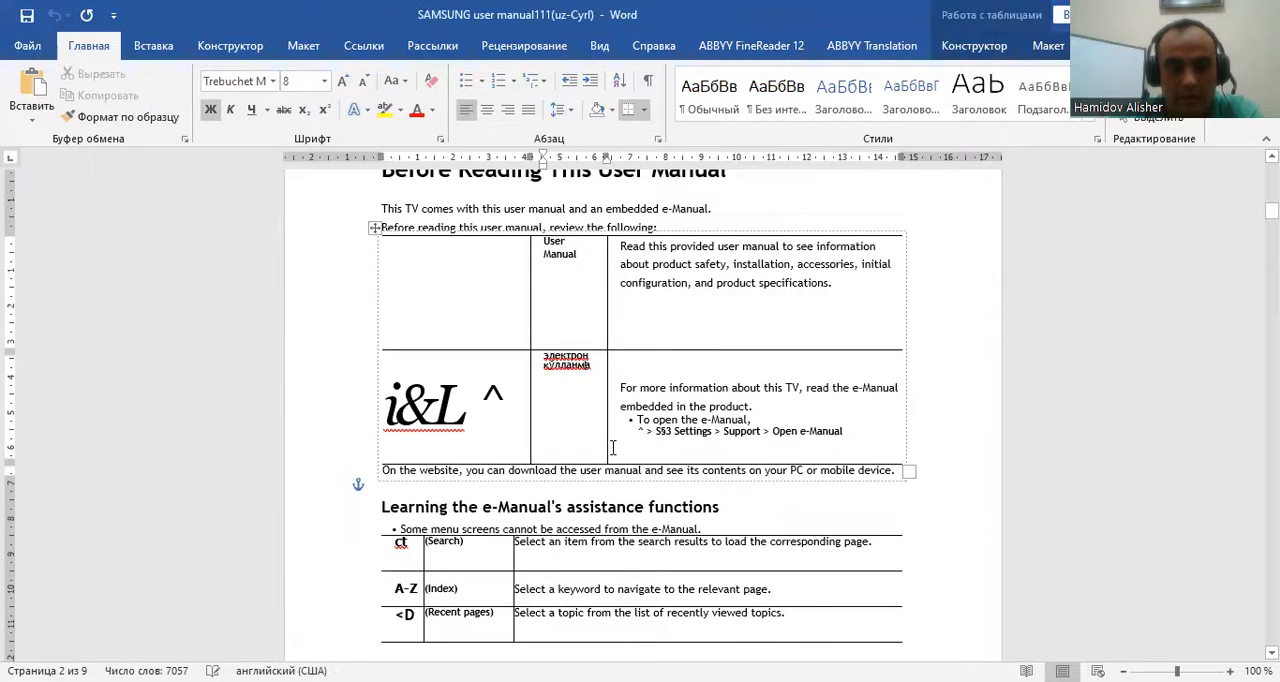
scroll(620, 450, "up", 8)
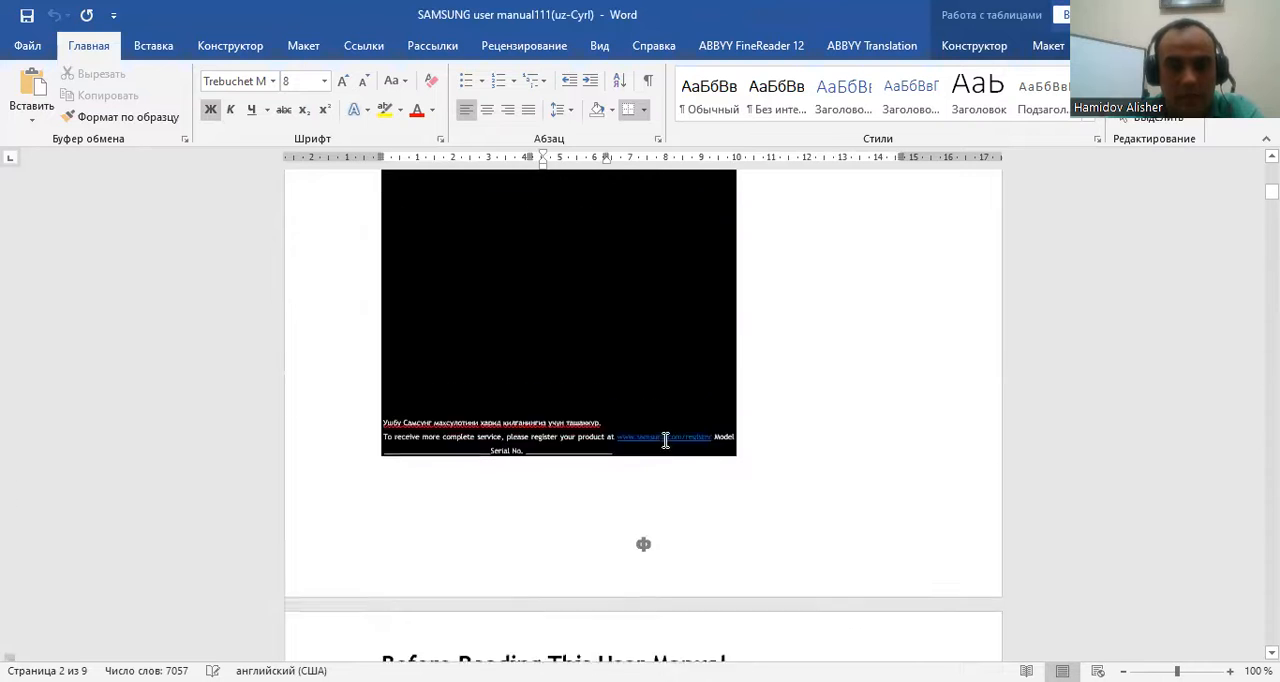
scroll(665, 440, "up", 10)
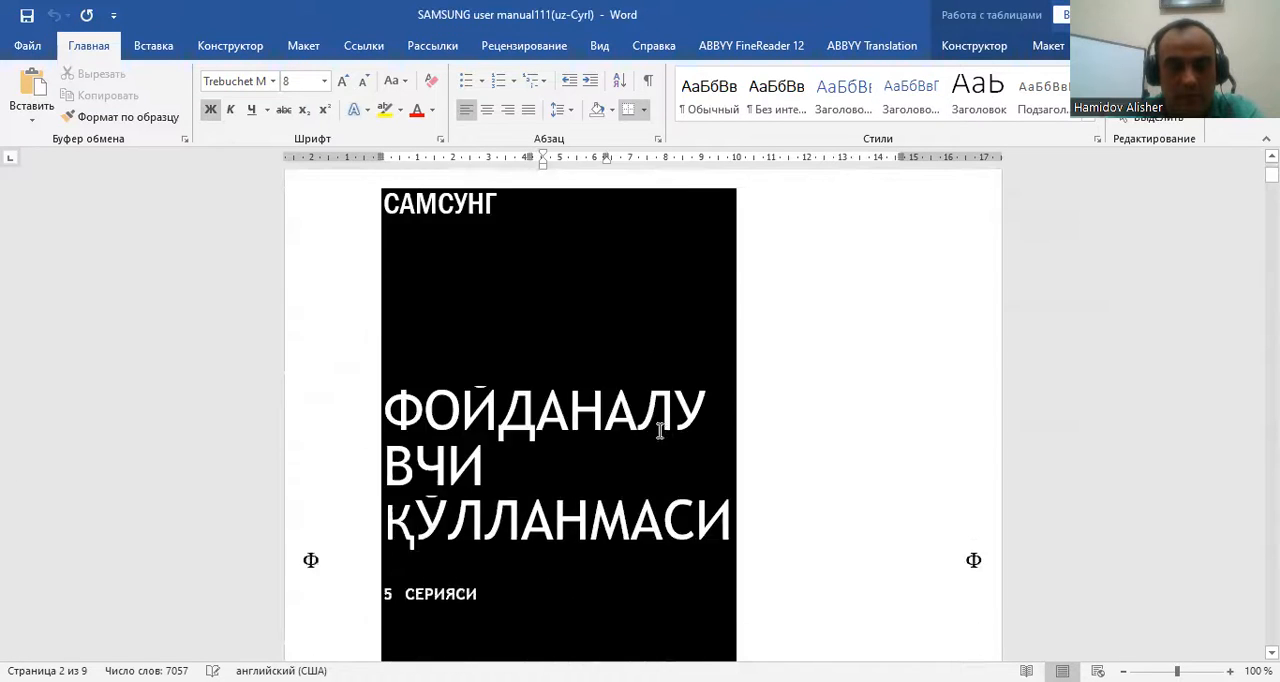
scroll(660, 430, "down", 20)
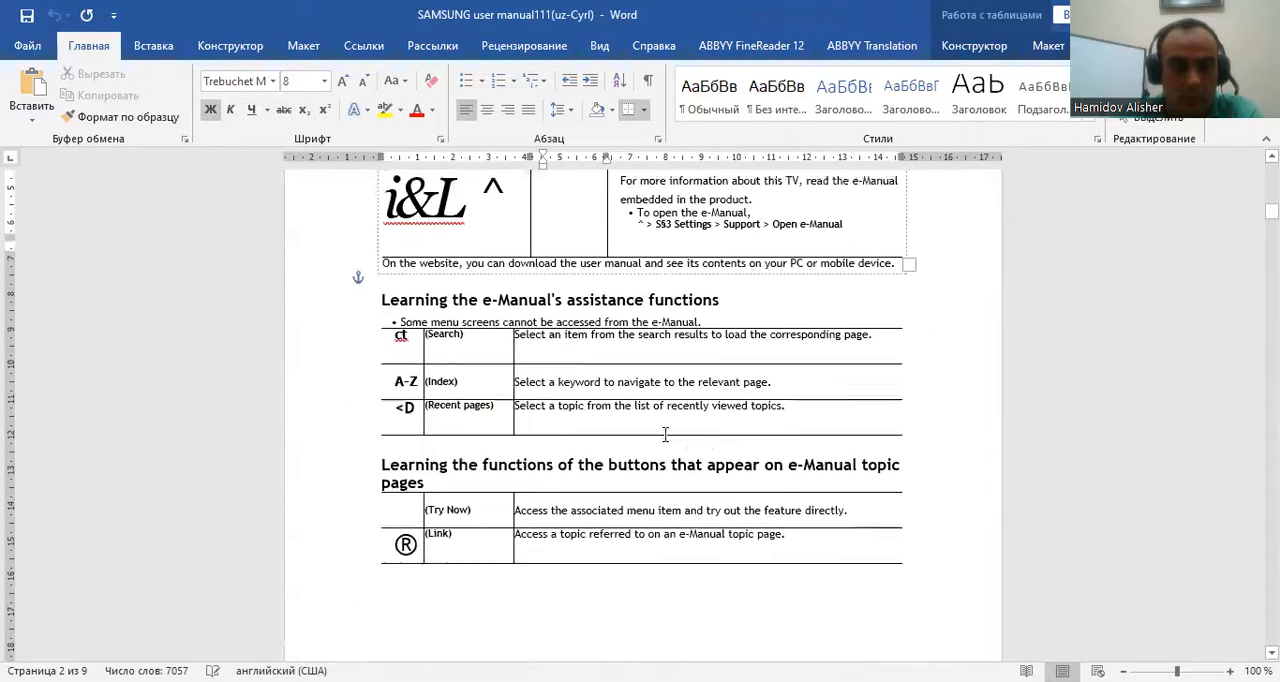
scroll(650, 428, "down", 3)
scroll(650, 425, "up", 15)
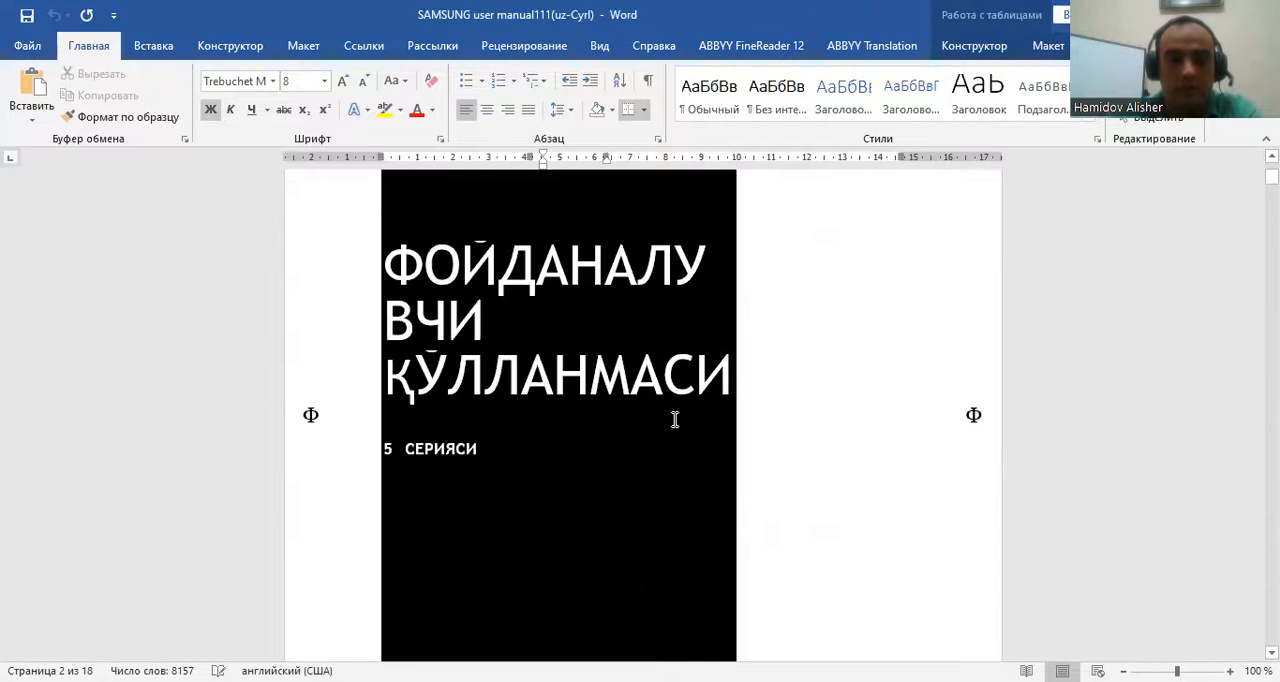
scroll(675, 420, "up", 5)
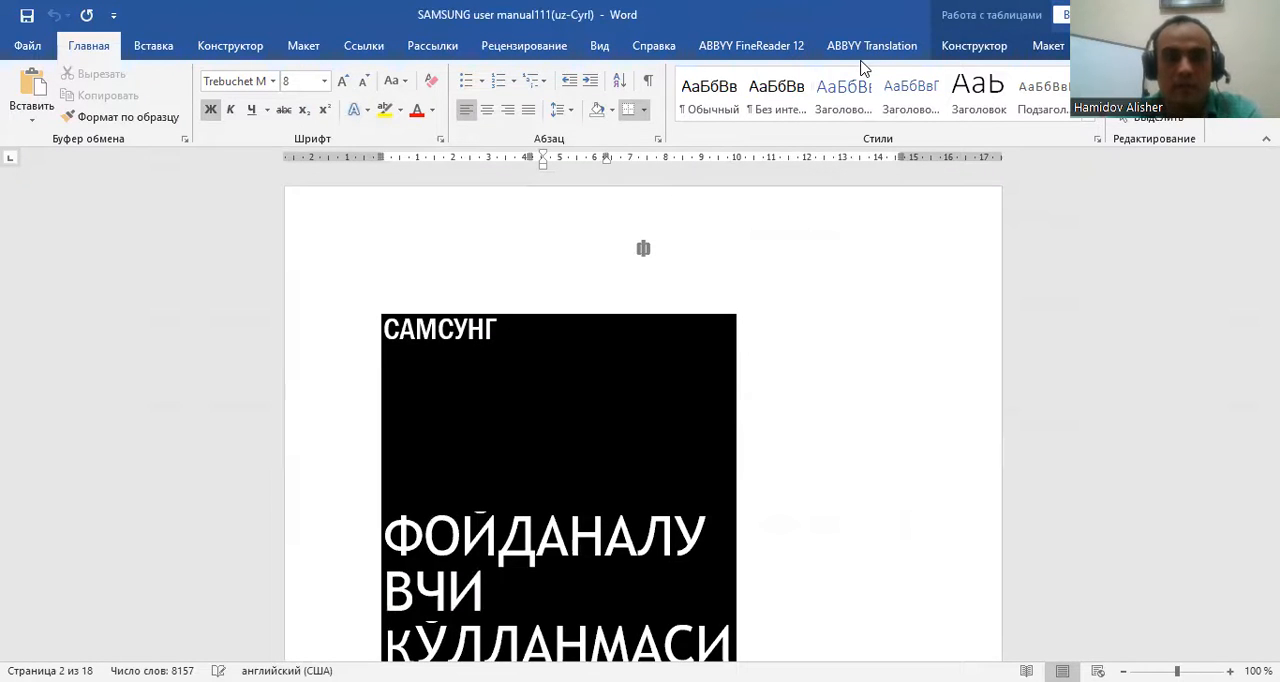